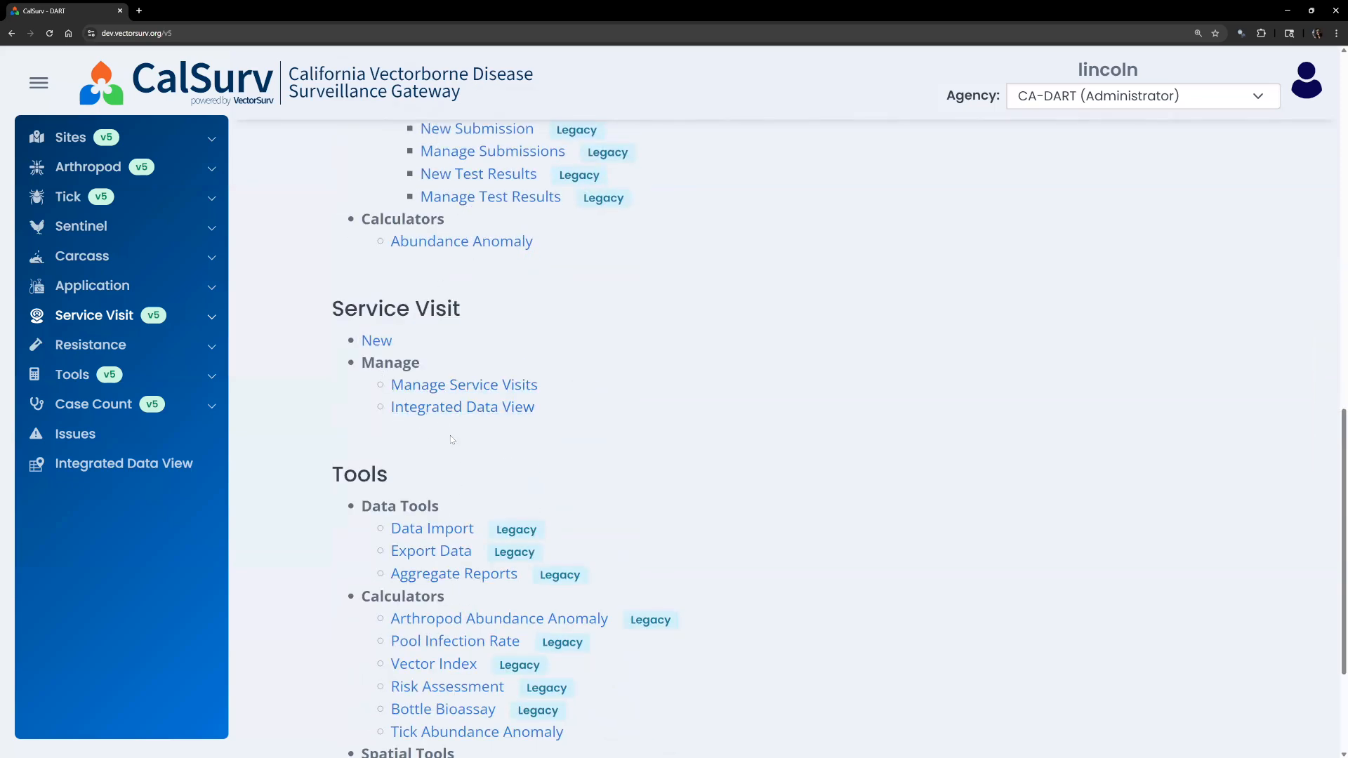
Expand Service Visit in the sidebar and start a new service visit form.
left_click(210, 320)
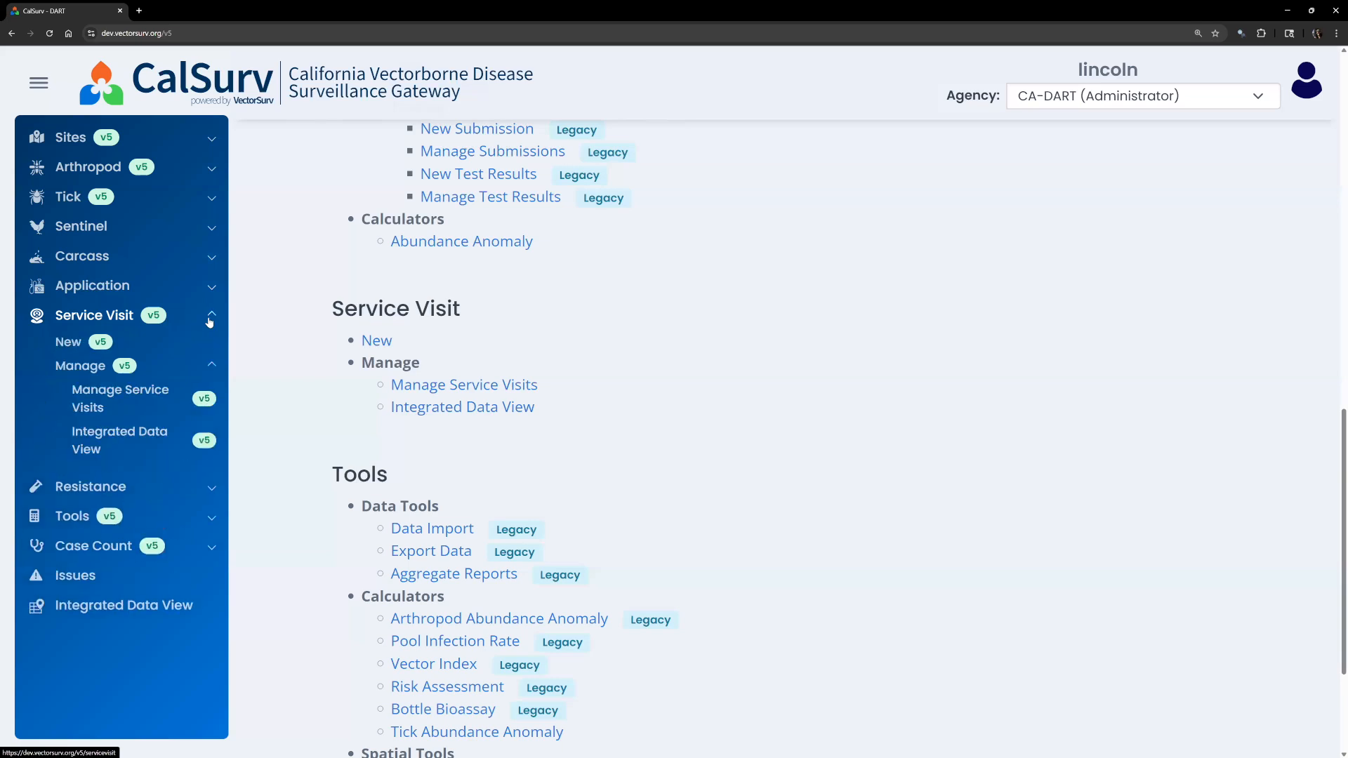
left_click(73, 341)
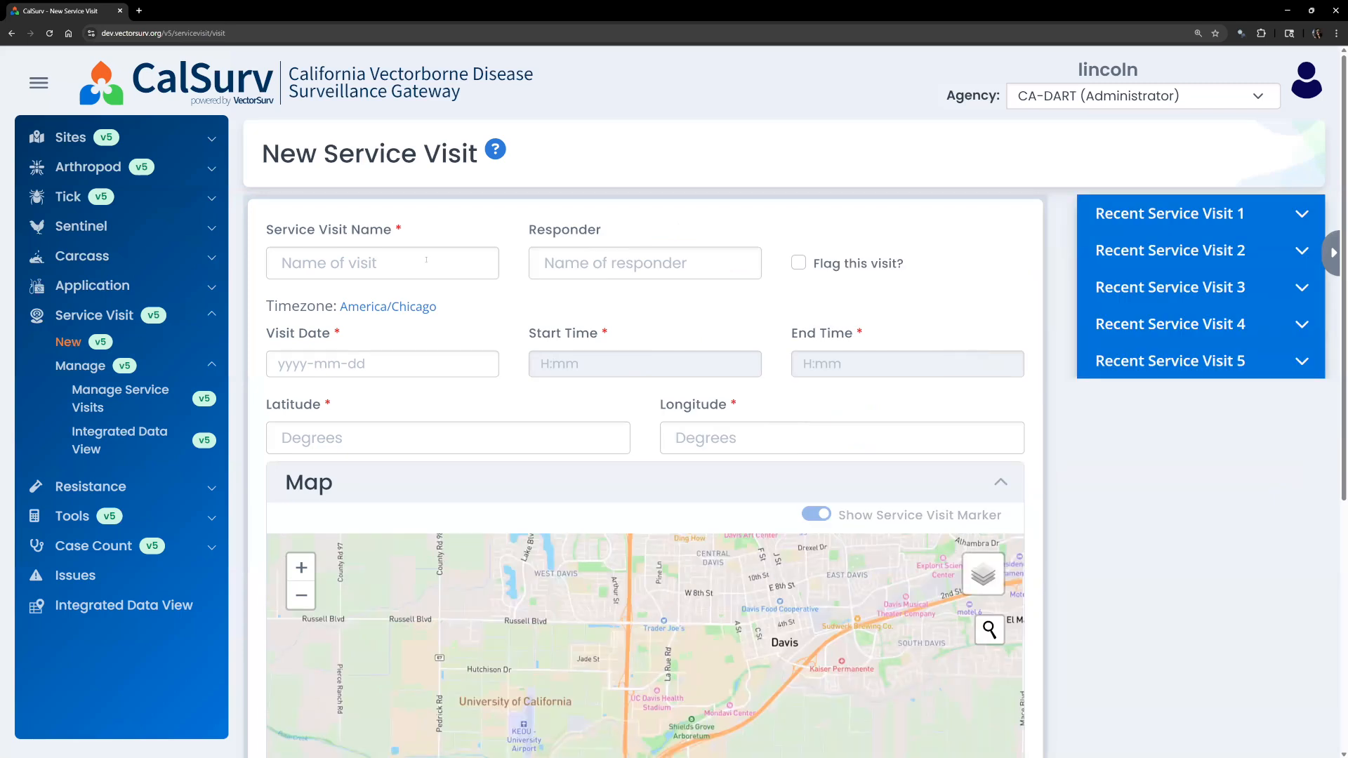
Read the New Service Visit field documentation, then return to the blank visit form.
left_click(496, 151)
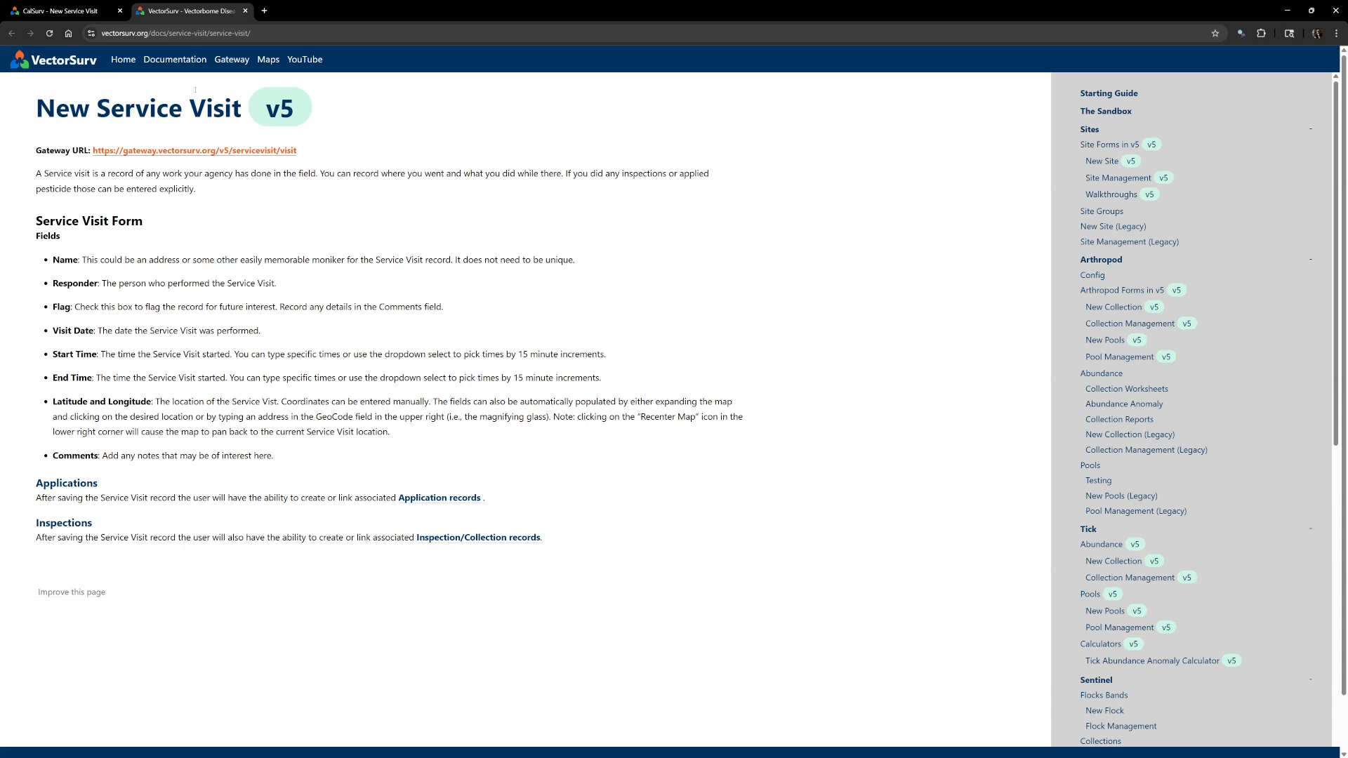
left_click(58, 12)
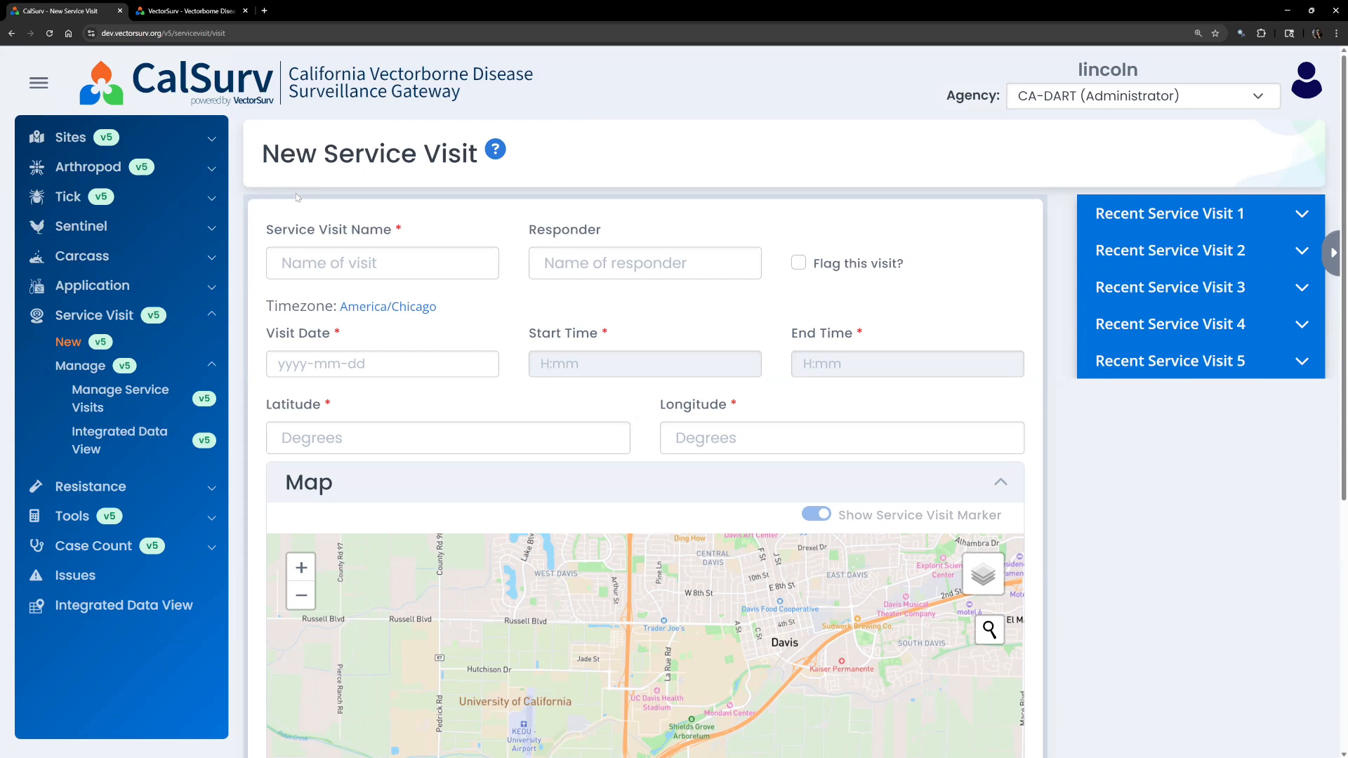
Name the visit 'Training Service Visit', enter the responder's full name, and leave it unflagged.
scroll(297, 197, "down", 1)
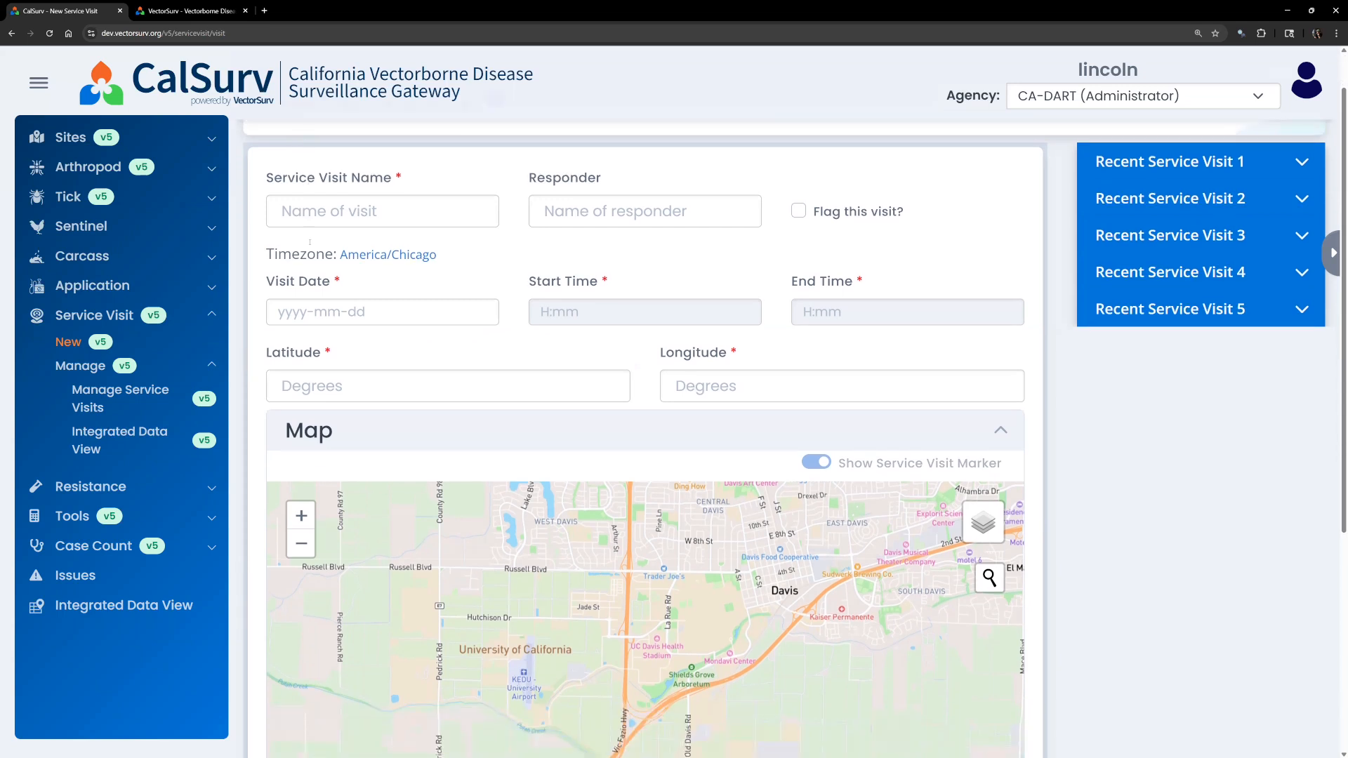
scroll(302, 232, "up", 1)
left_click(308, 263)
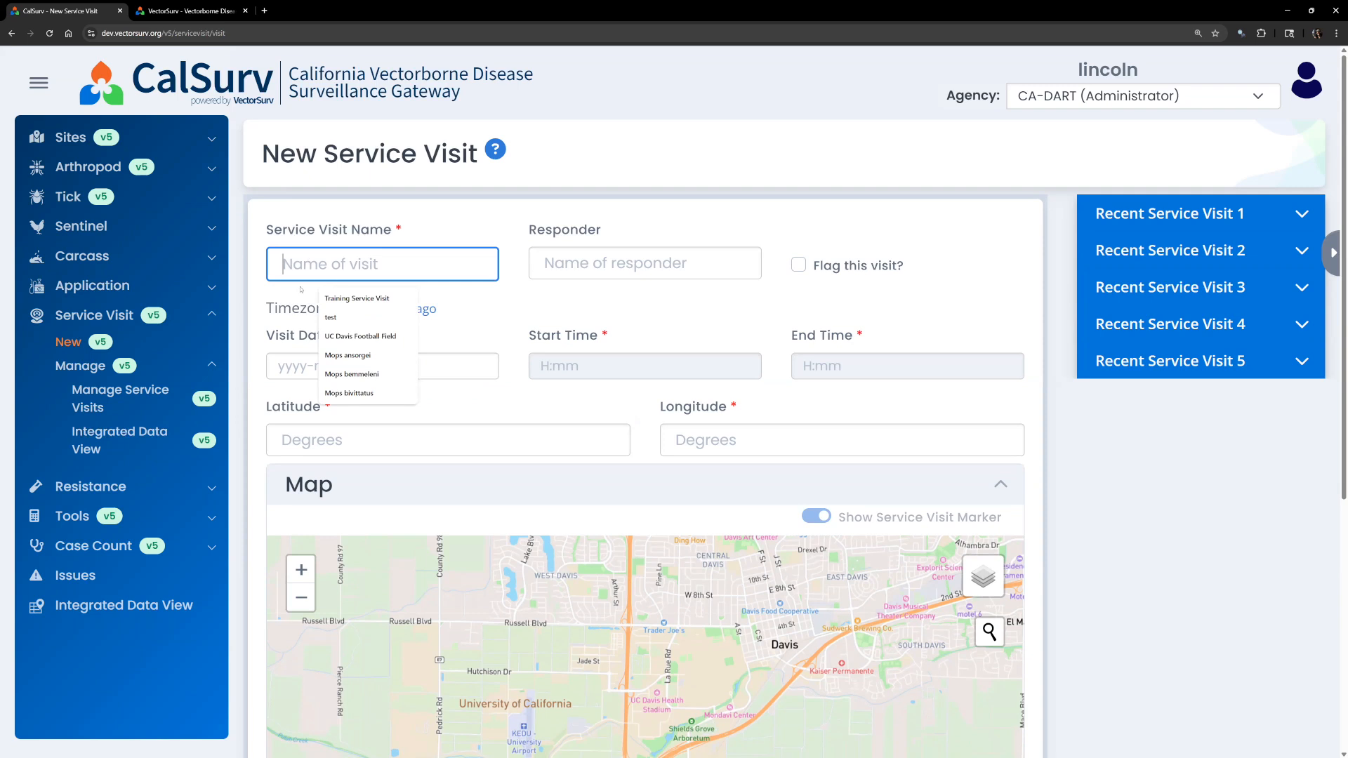
left_click(300, 288)
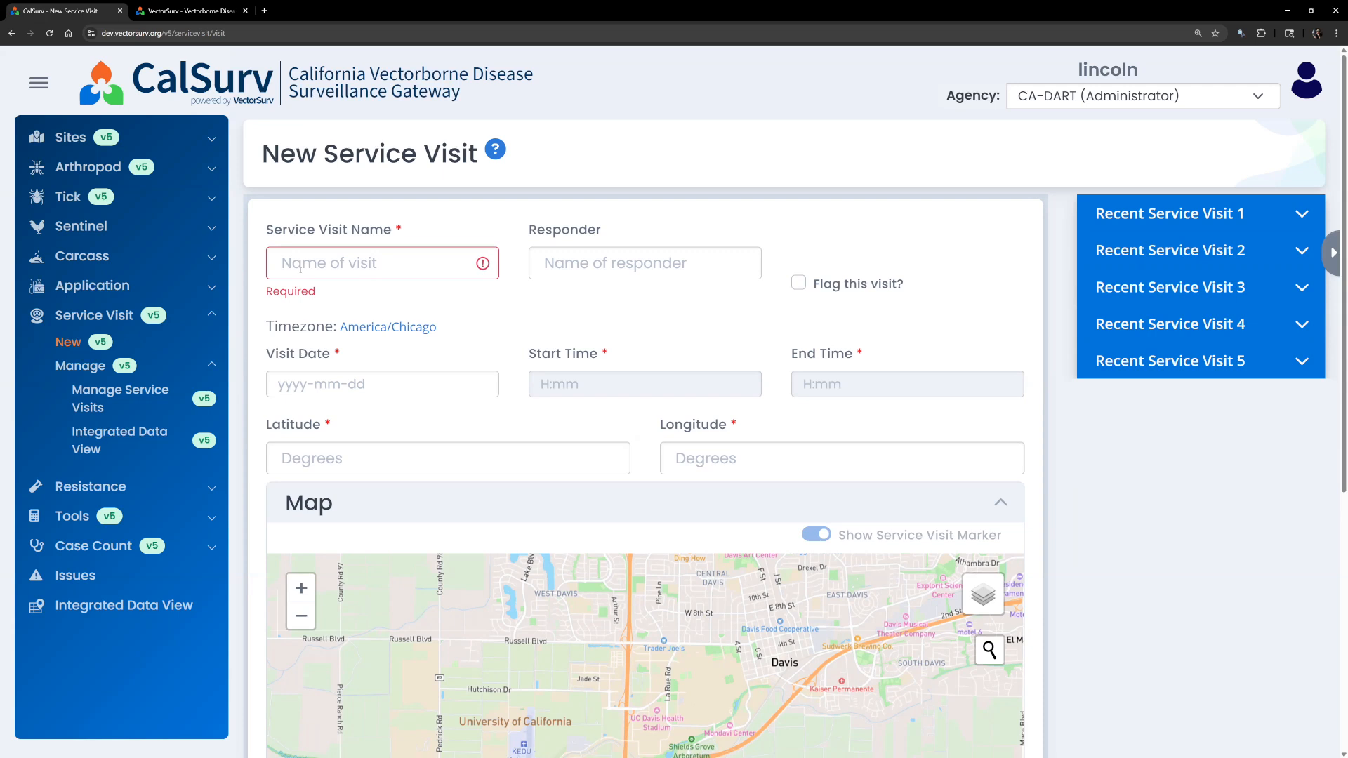
left_click(300, 268)
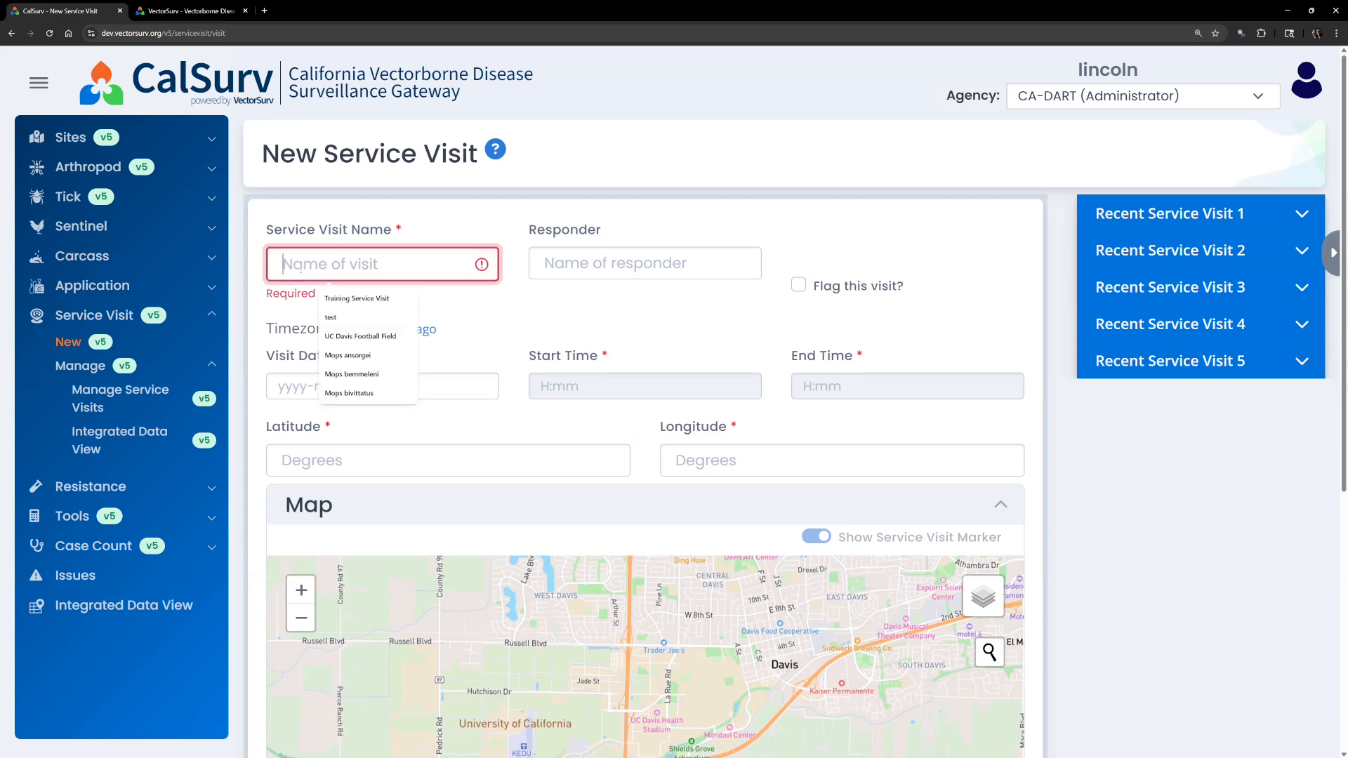
type("Trainin")
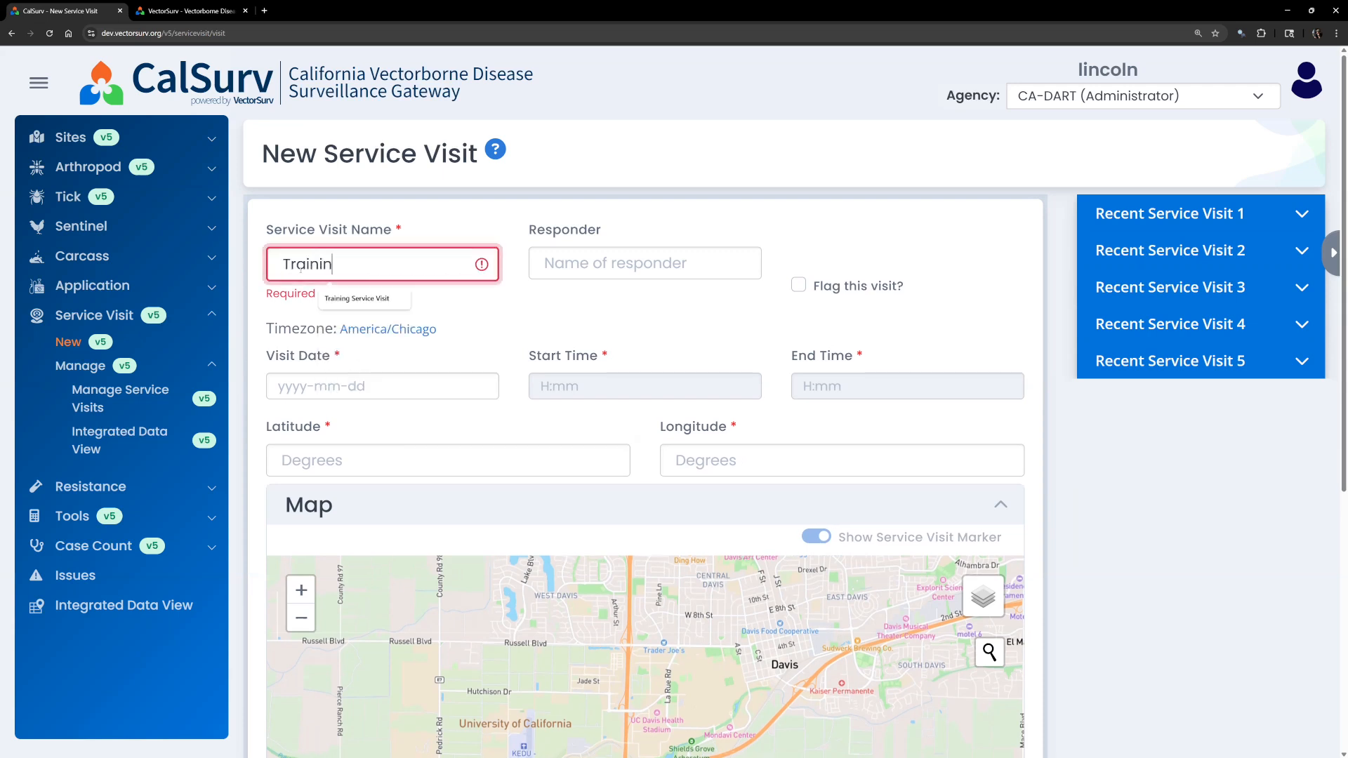
type("g Service Visit")
key("Tab")
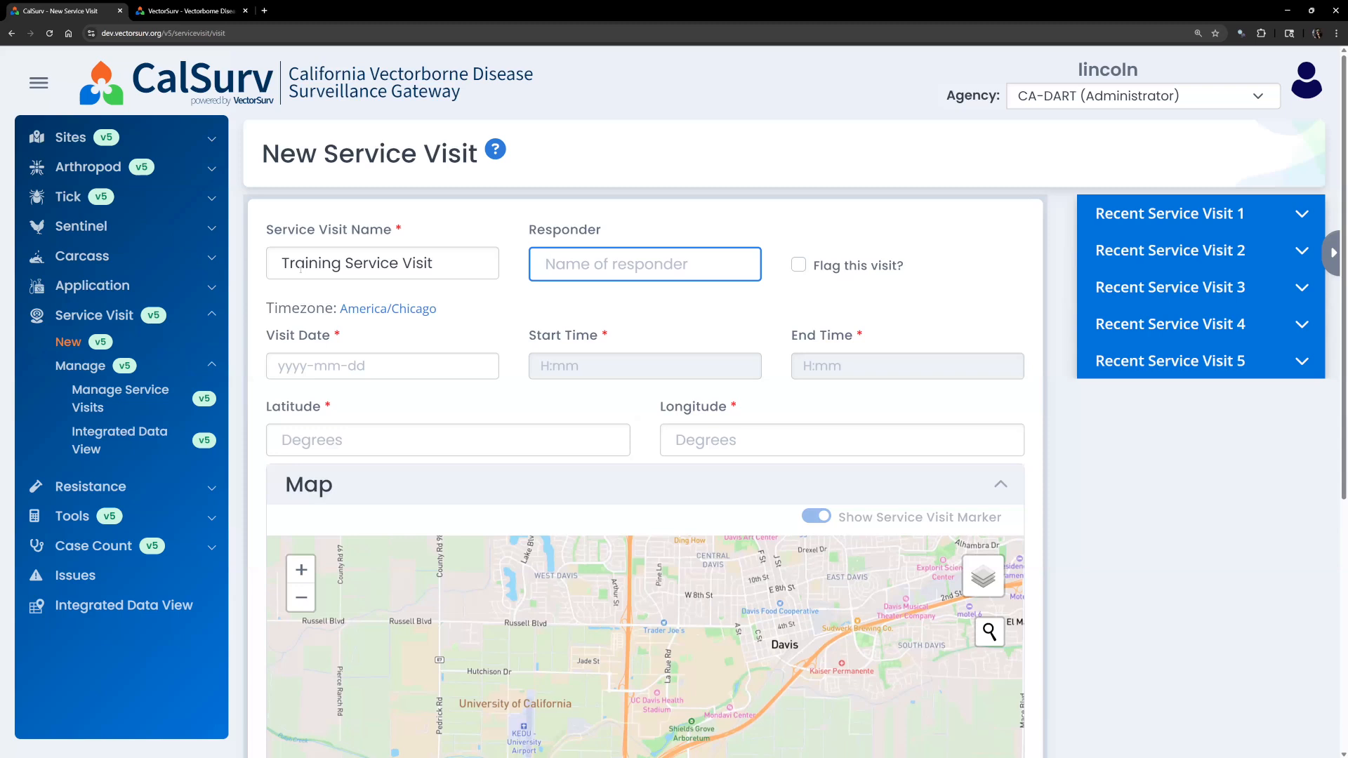
left_click(763, 319)
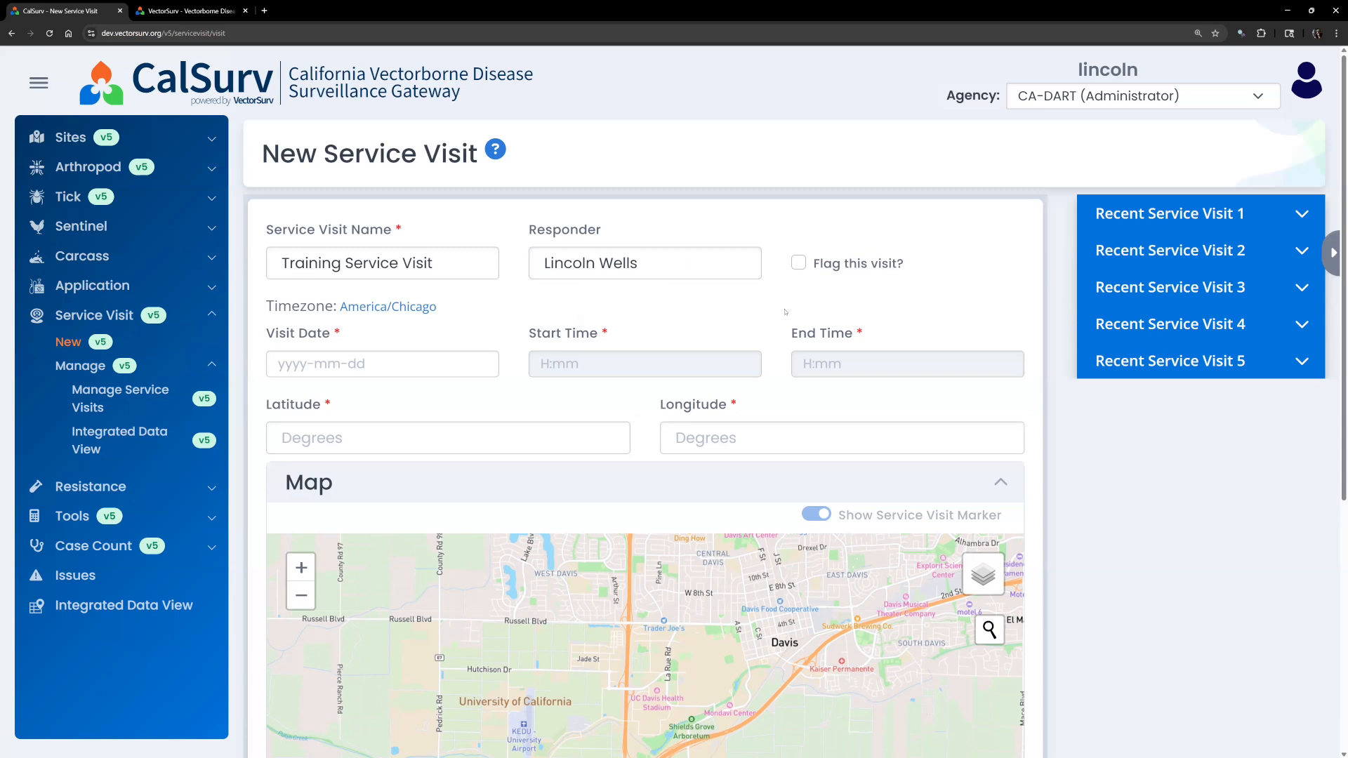
left_click(798, 265)
left_click(798, 265)
Set the visit date to June 18, 2025.
left_click(388, 365)
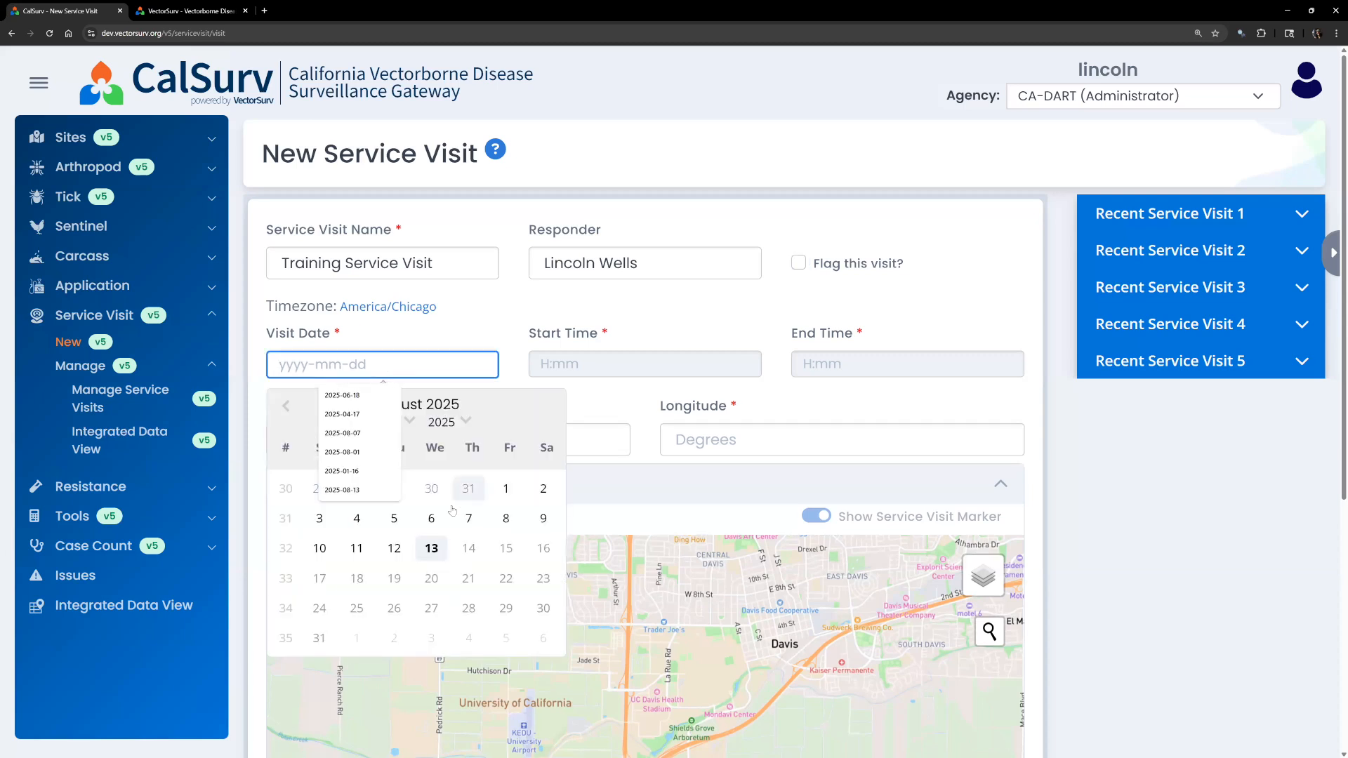
left_click(286, 404)
left_click(295, 407)
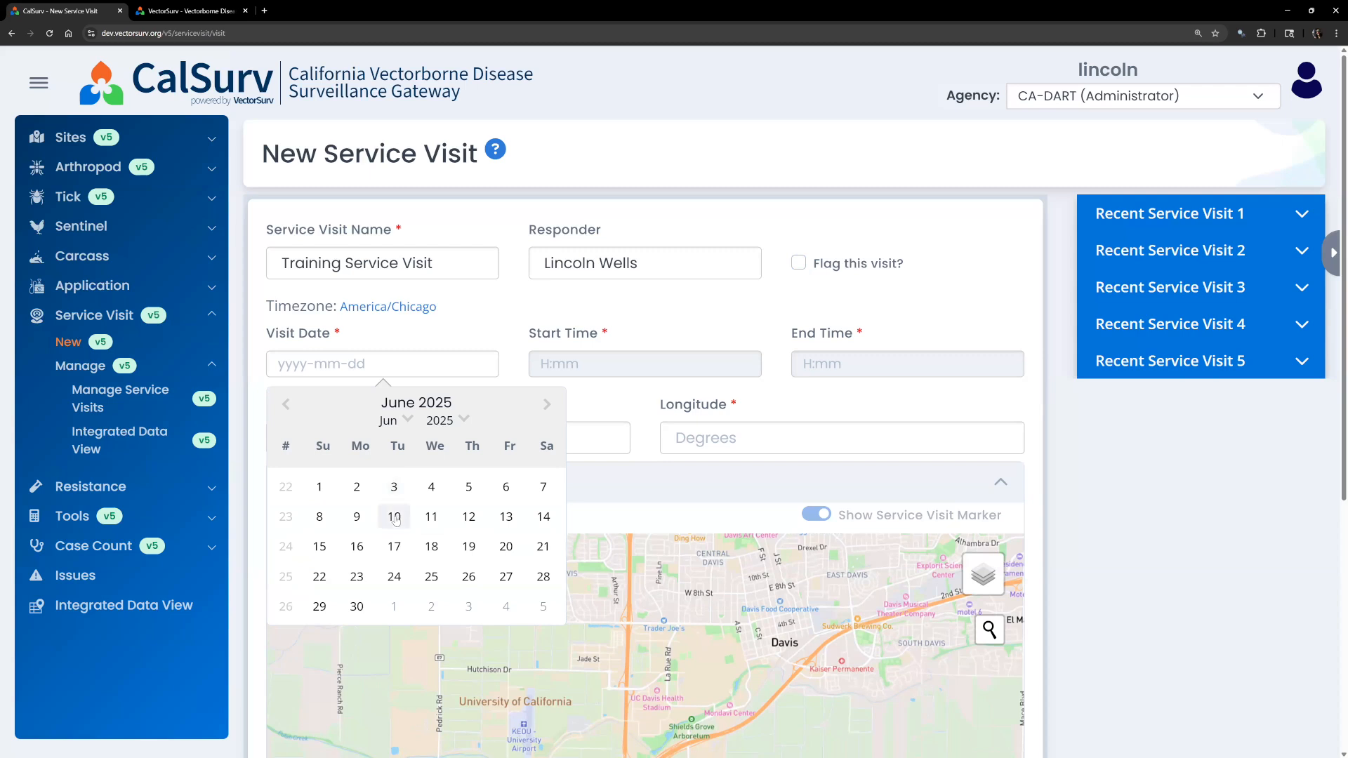
left_click(431, 546)
left_click(638, 409)
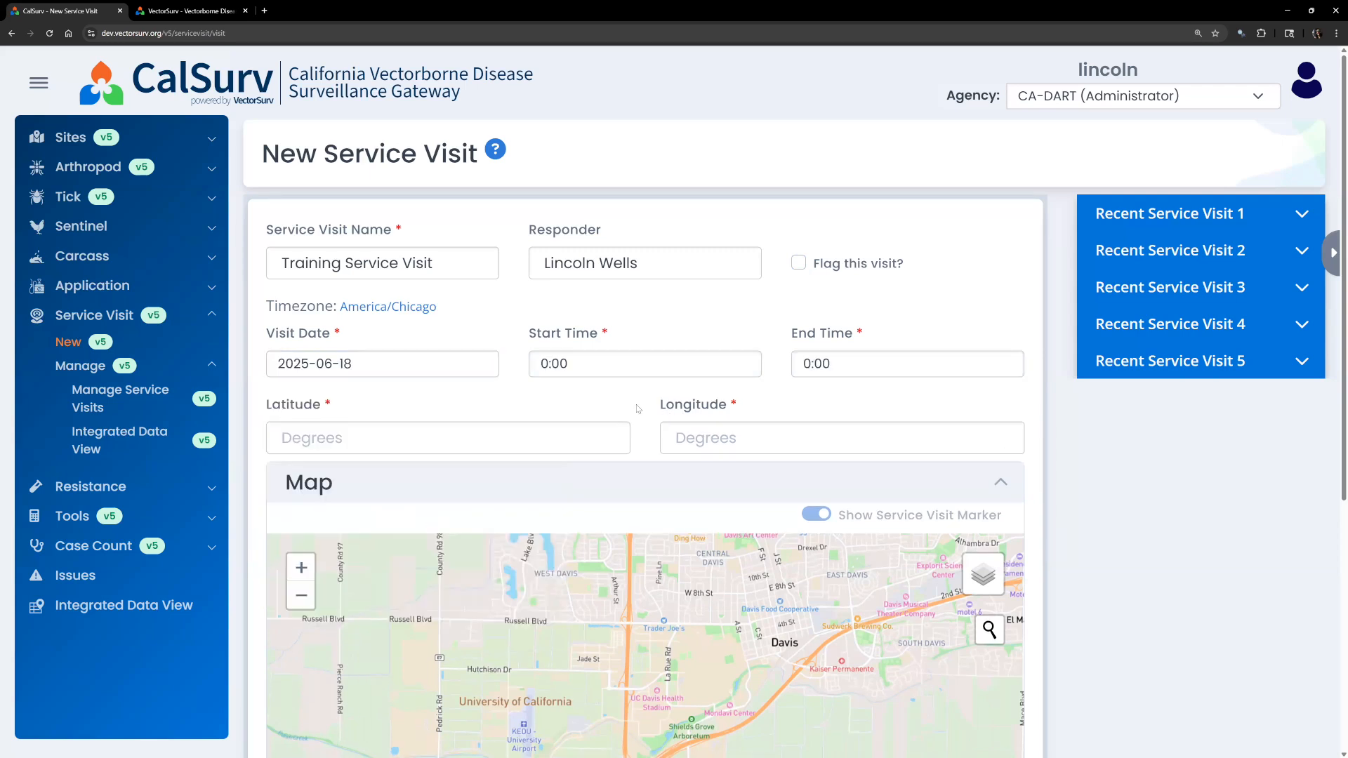
scroll(638, 409, "down", 1)
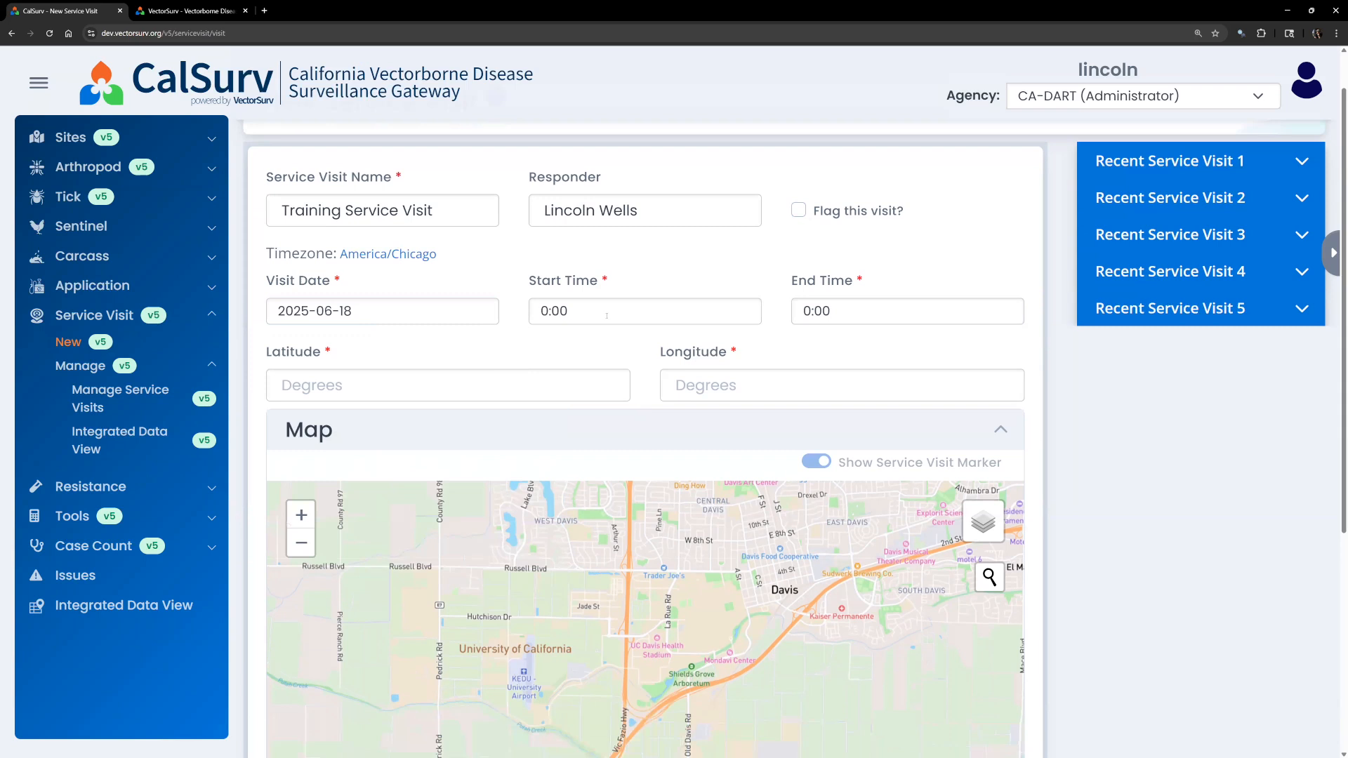
Set the start time to 12:00 and the end time to 13:00.
left_click(607, 316)
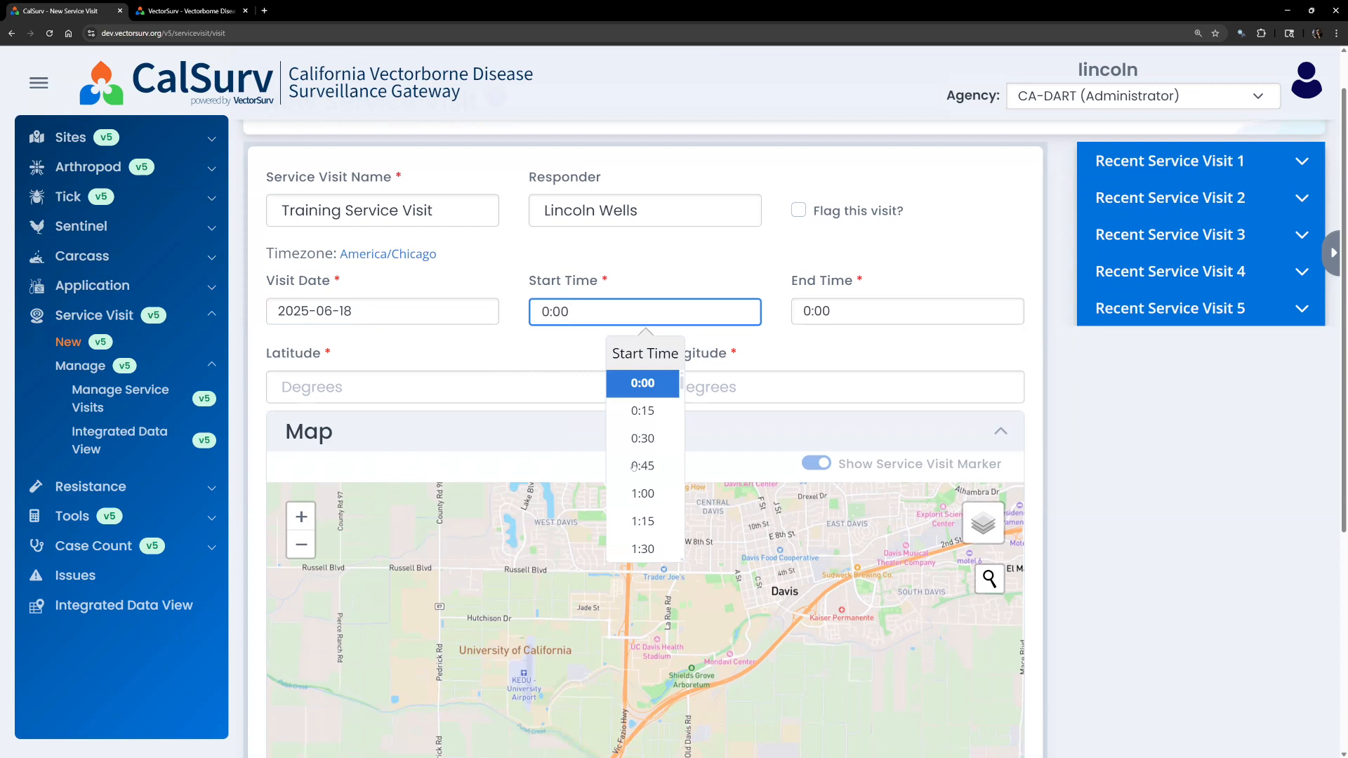
scroll(636, 484, "down", 8)
scroll(637, 496, "down", 12)
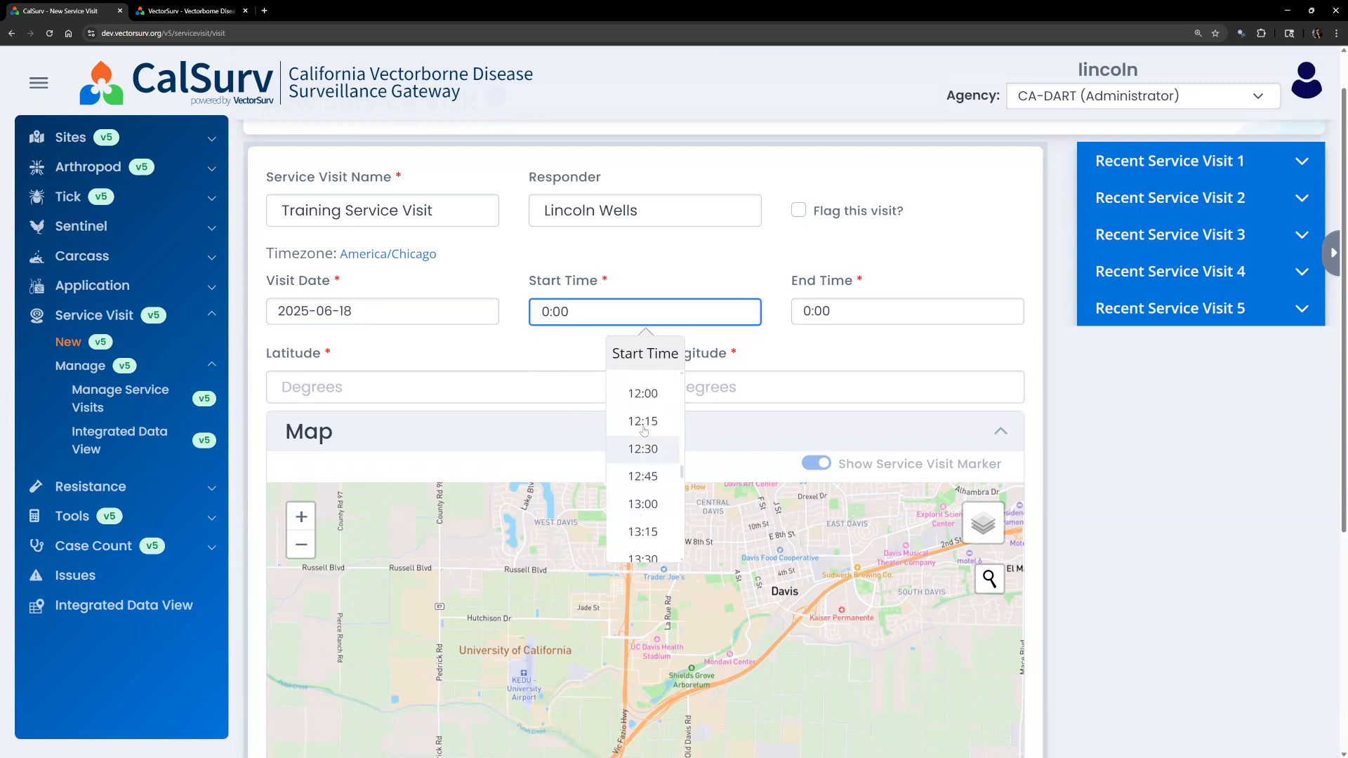
left_click(643, 393)
left_click(905, 312)
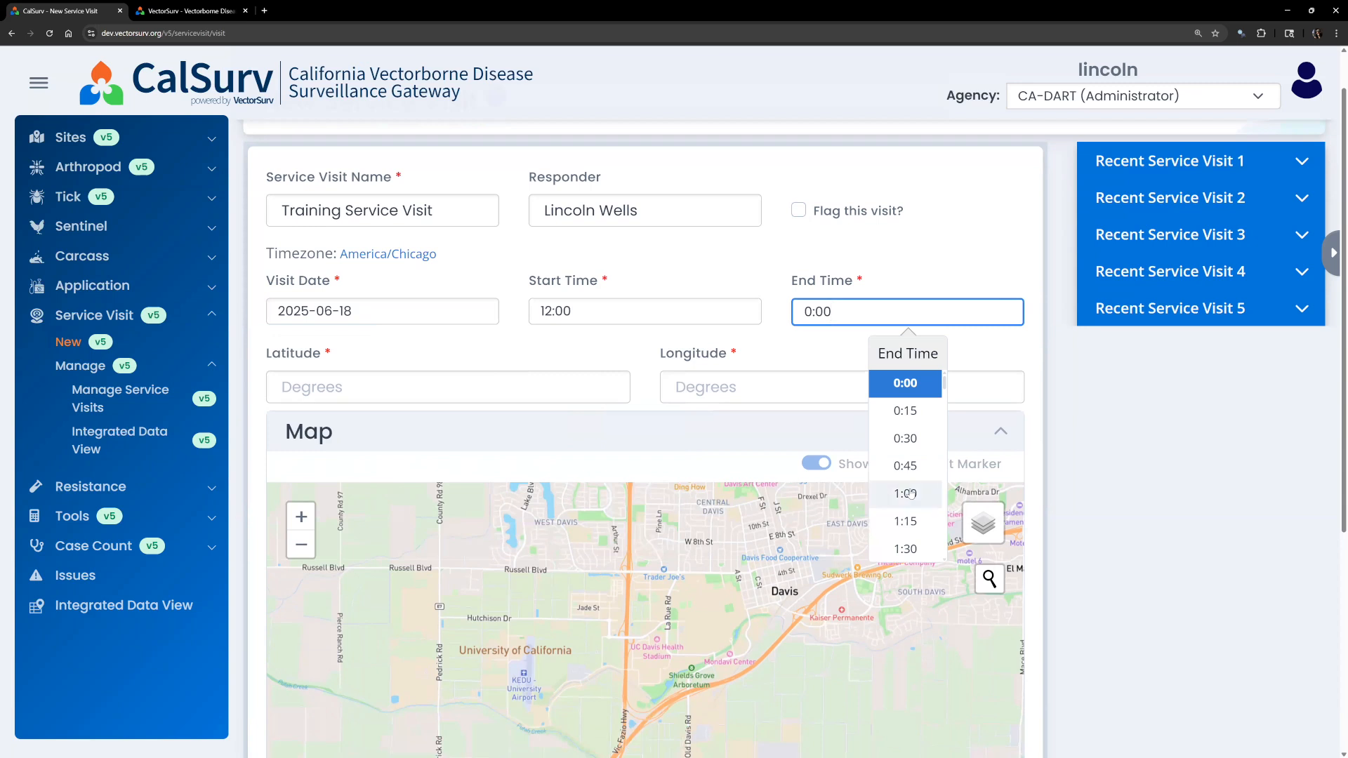
scroll(910, 494, "down", 19)
scroll(910, 493, "down", 2)
left_click(905, 449)
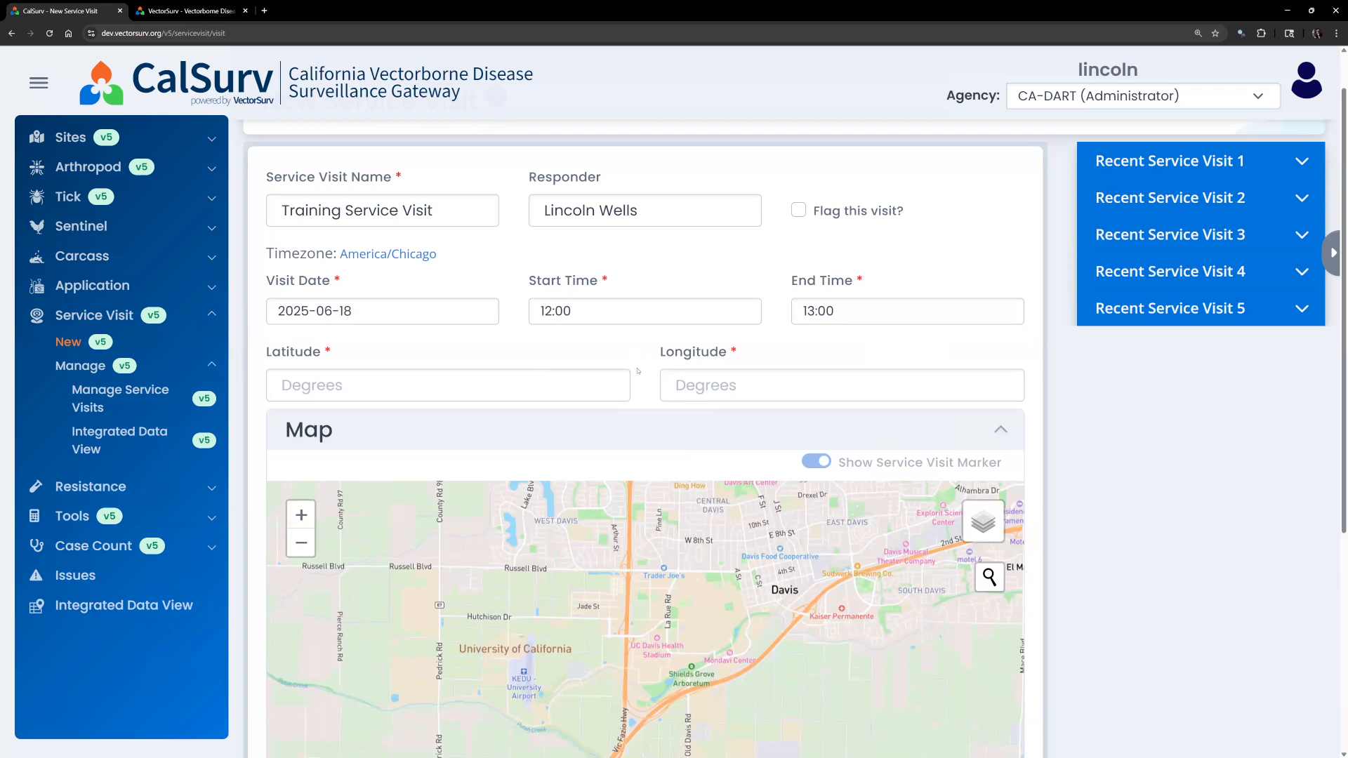
scroll(638, 366, "down", 4)
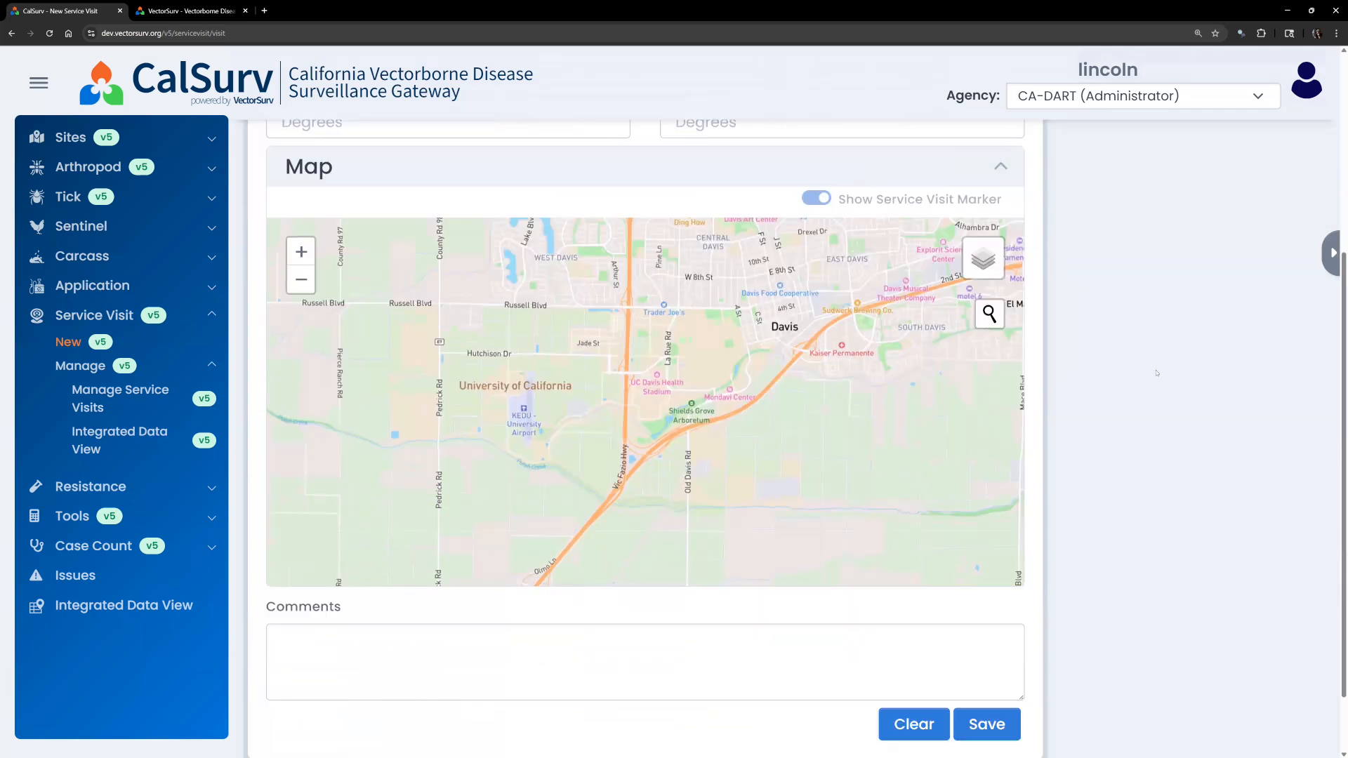
Mark a visit location on the map and clear the required errors on latitude and longitude.
scroll(1151, 375, "up", 1)
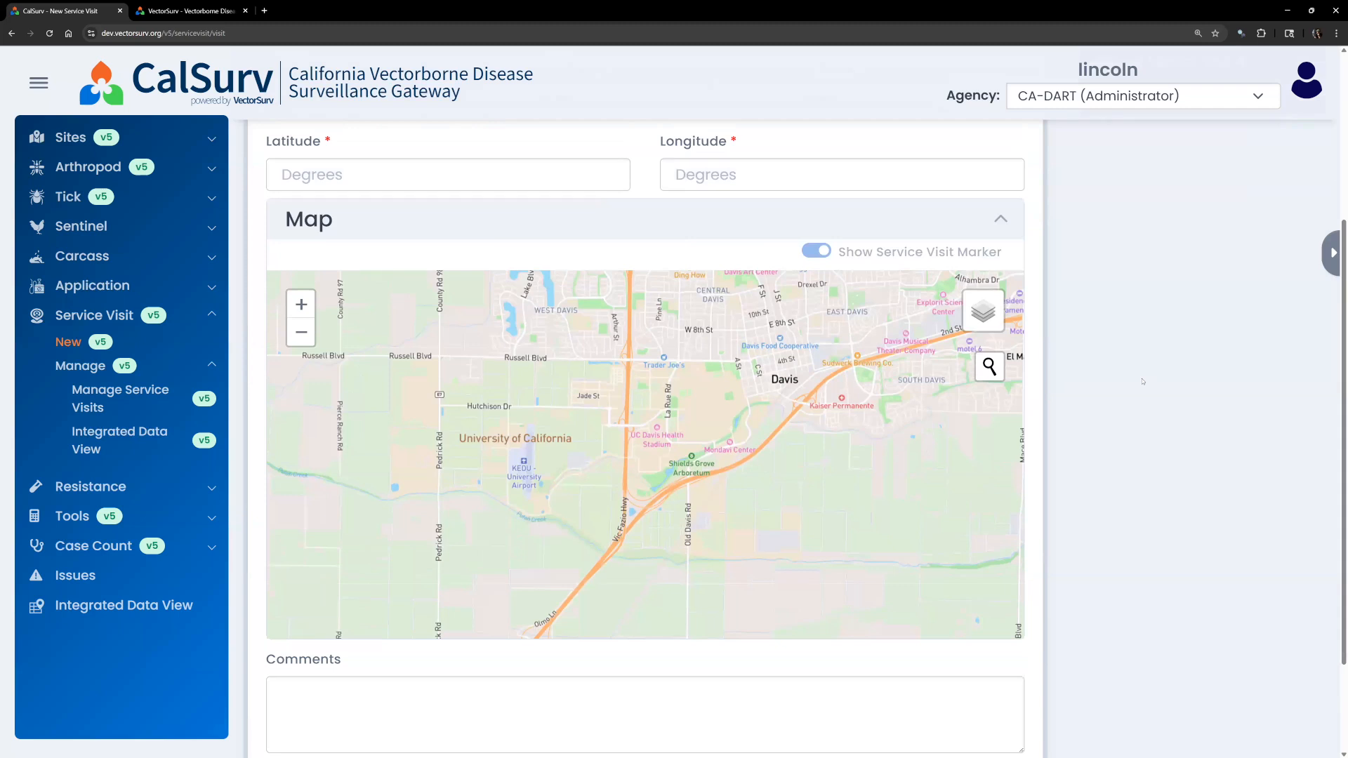
left_click(365, 179)
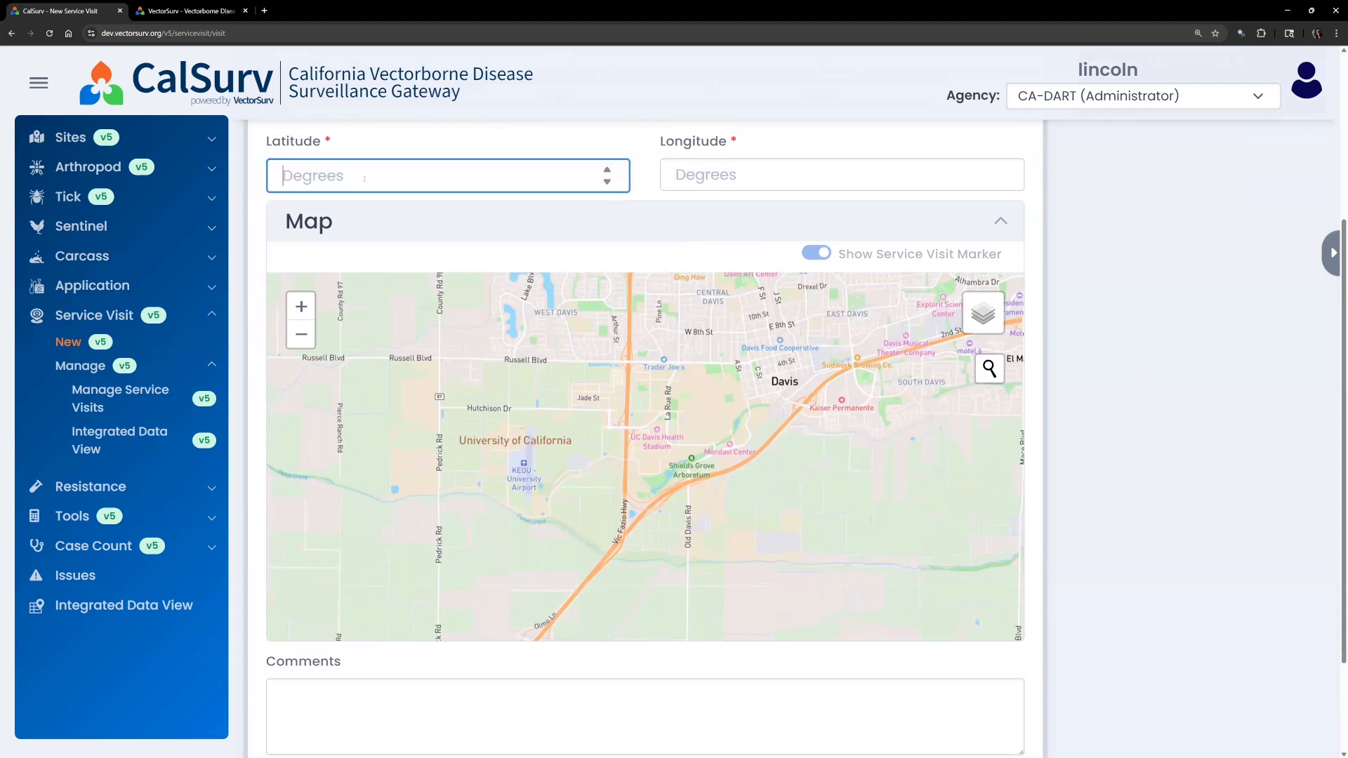
left_click(813, 175)
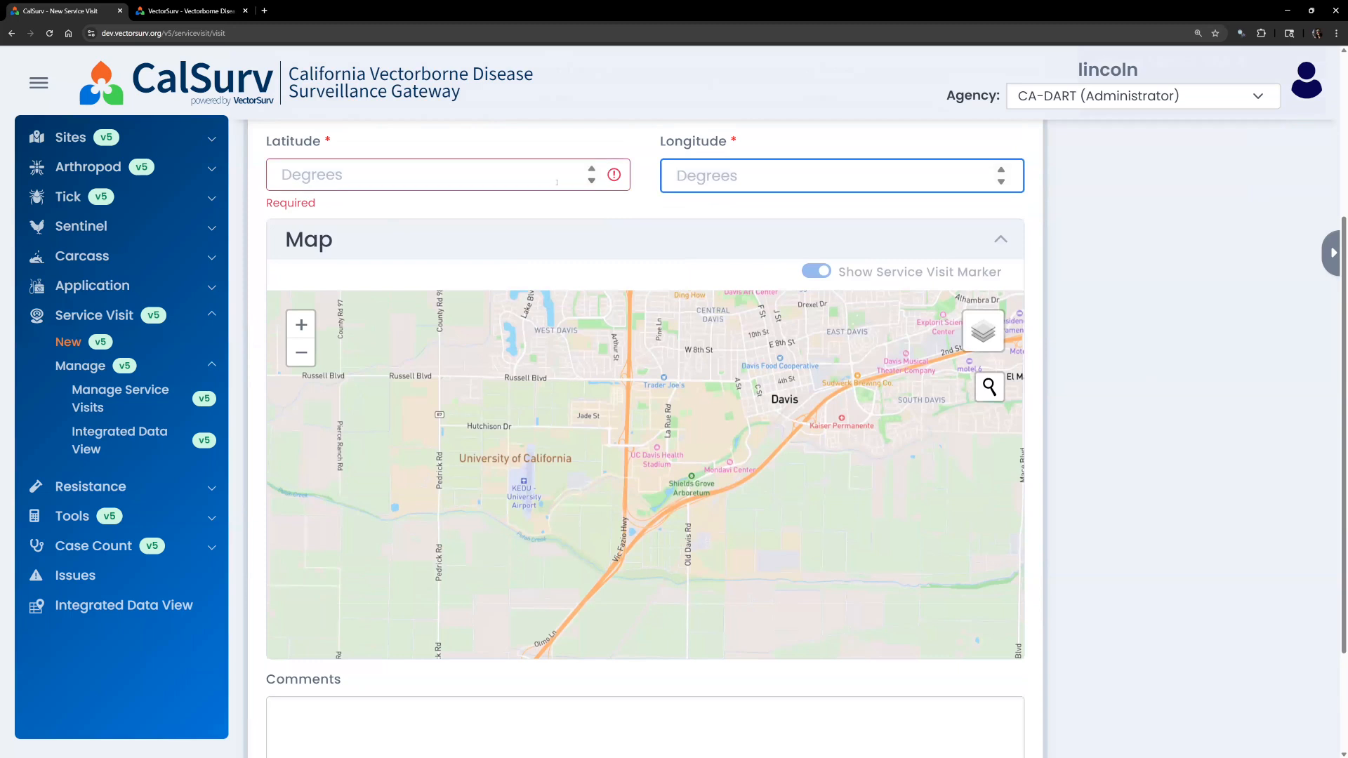
left_click(506, 178)
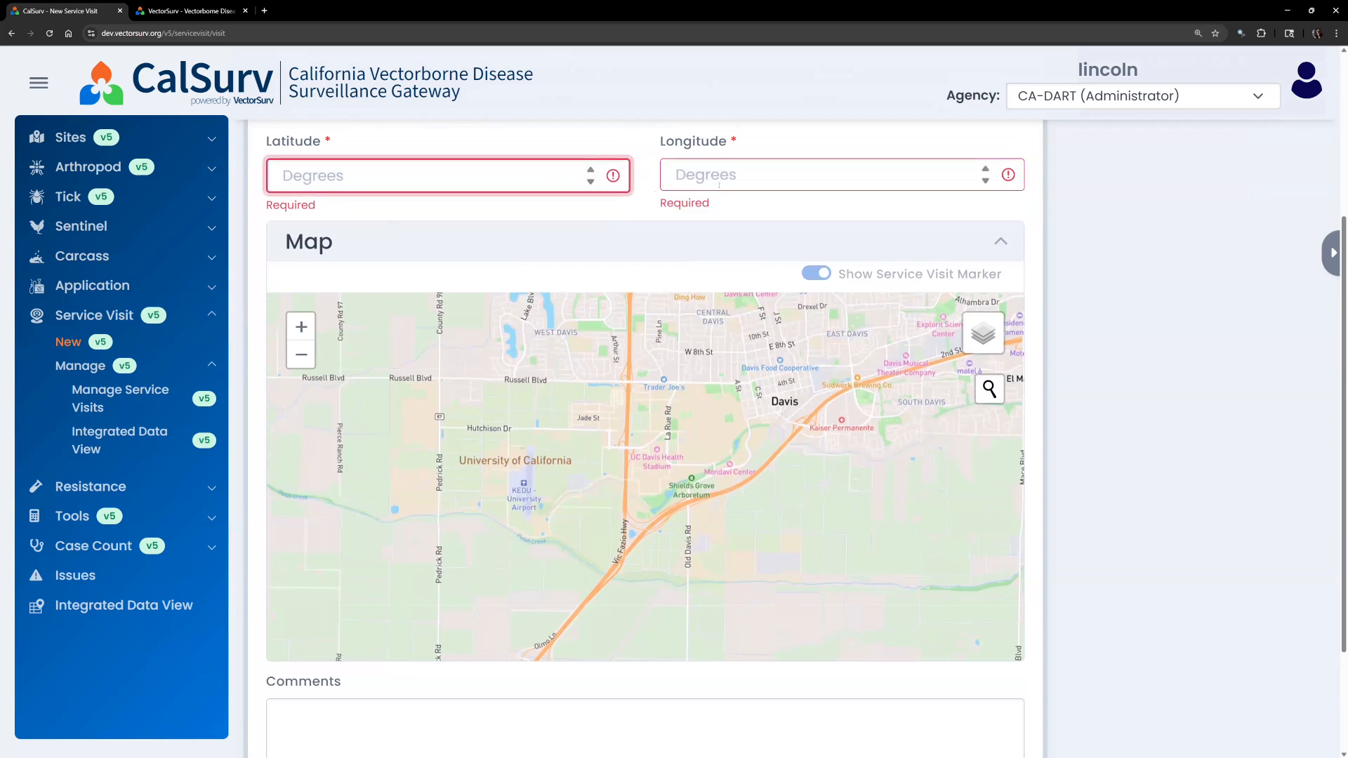
left_click(994, 397)
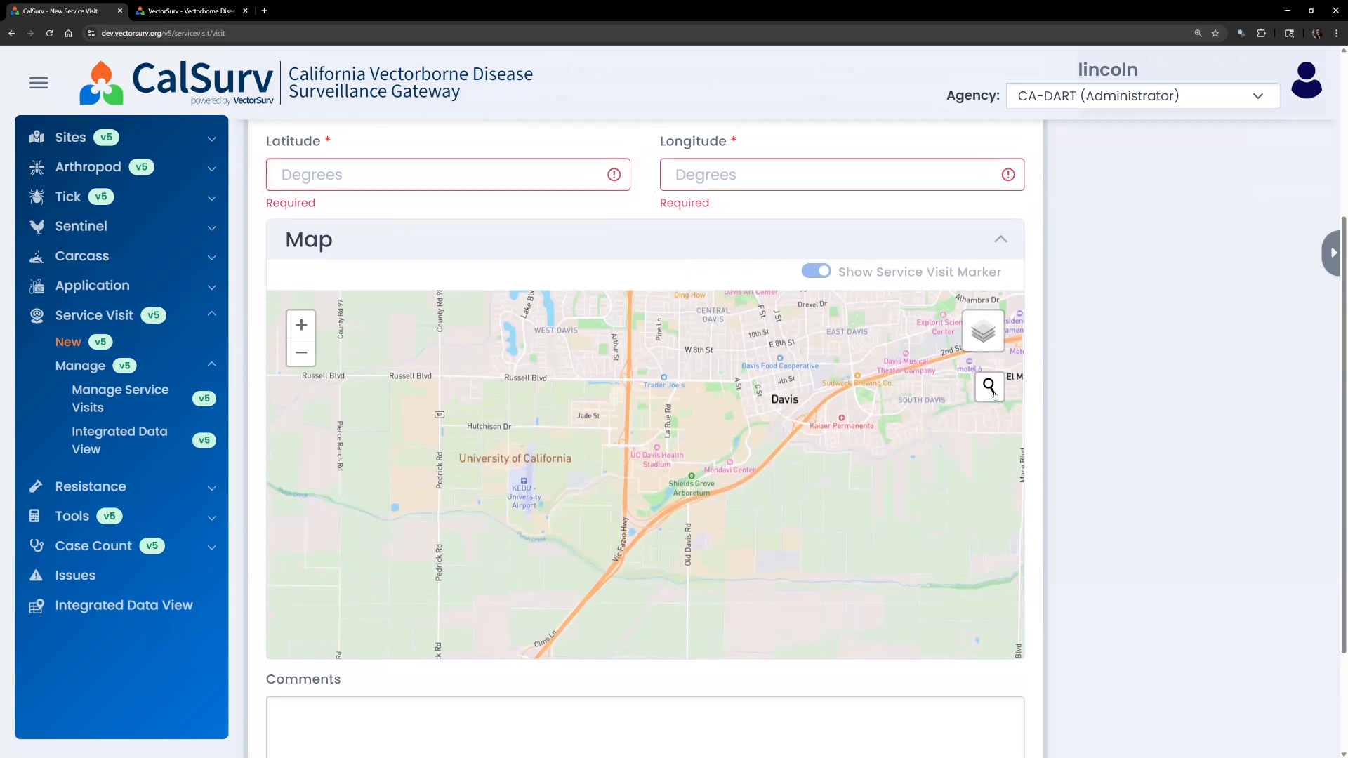
left_click(988, 388)
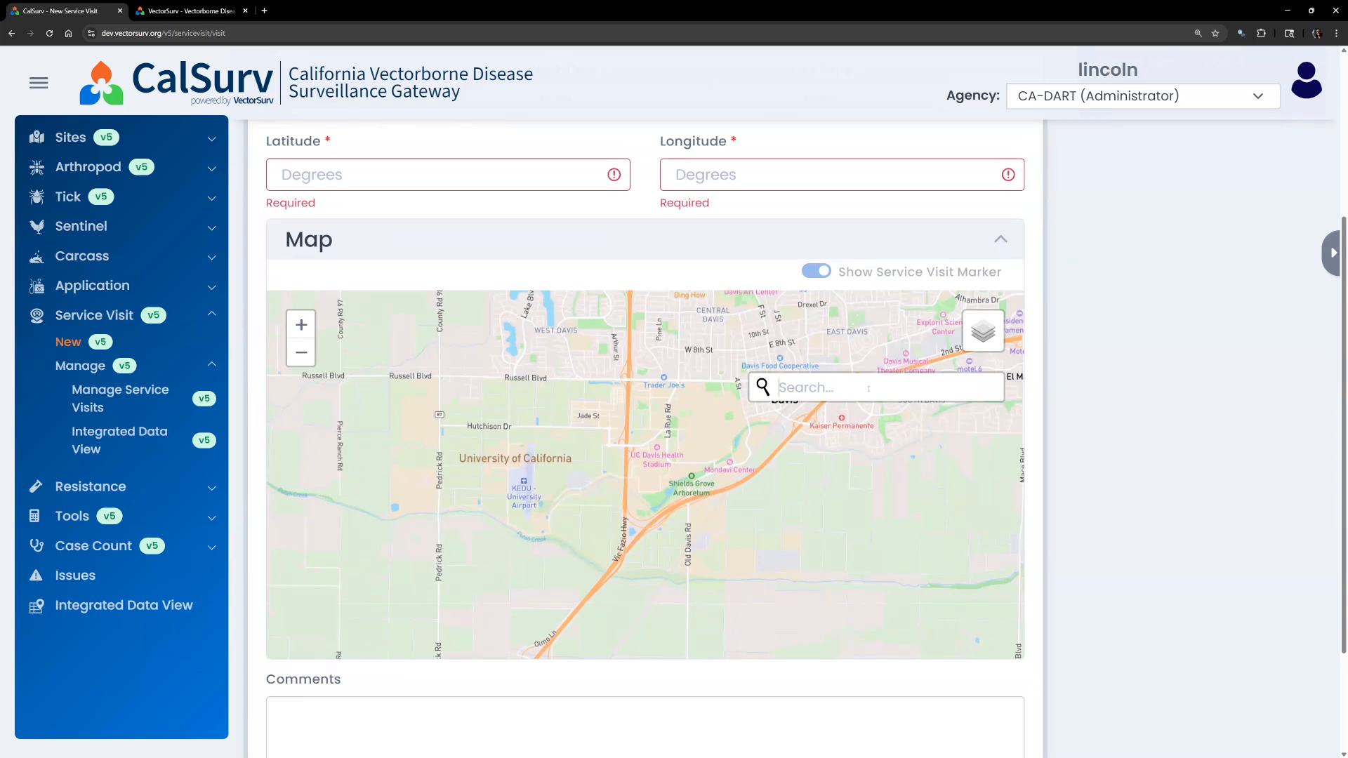
left_click(553, 423)
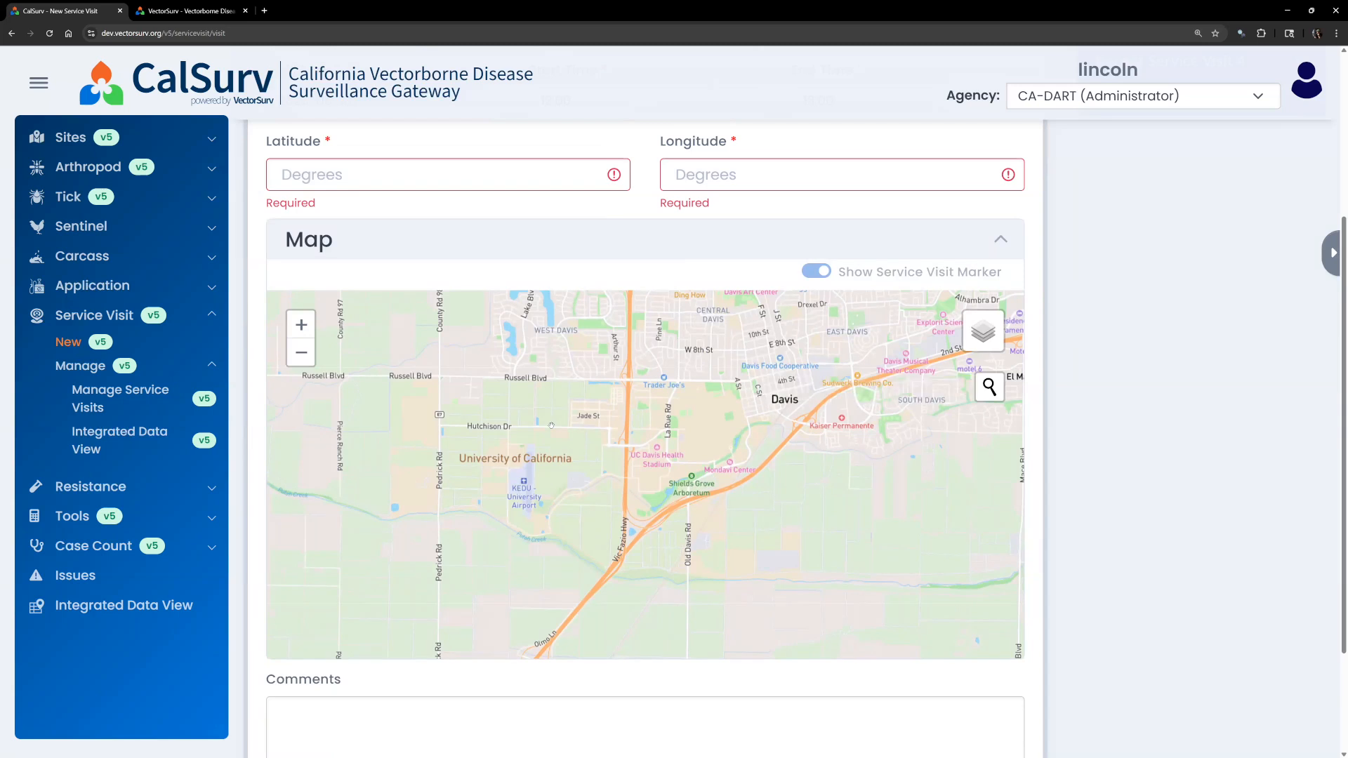
scroll(746, 513, "down", 4)
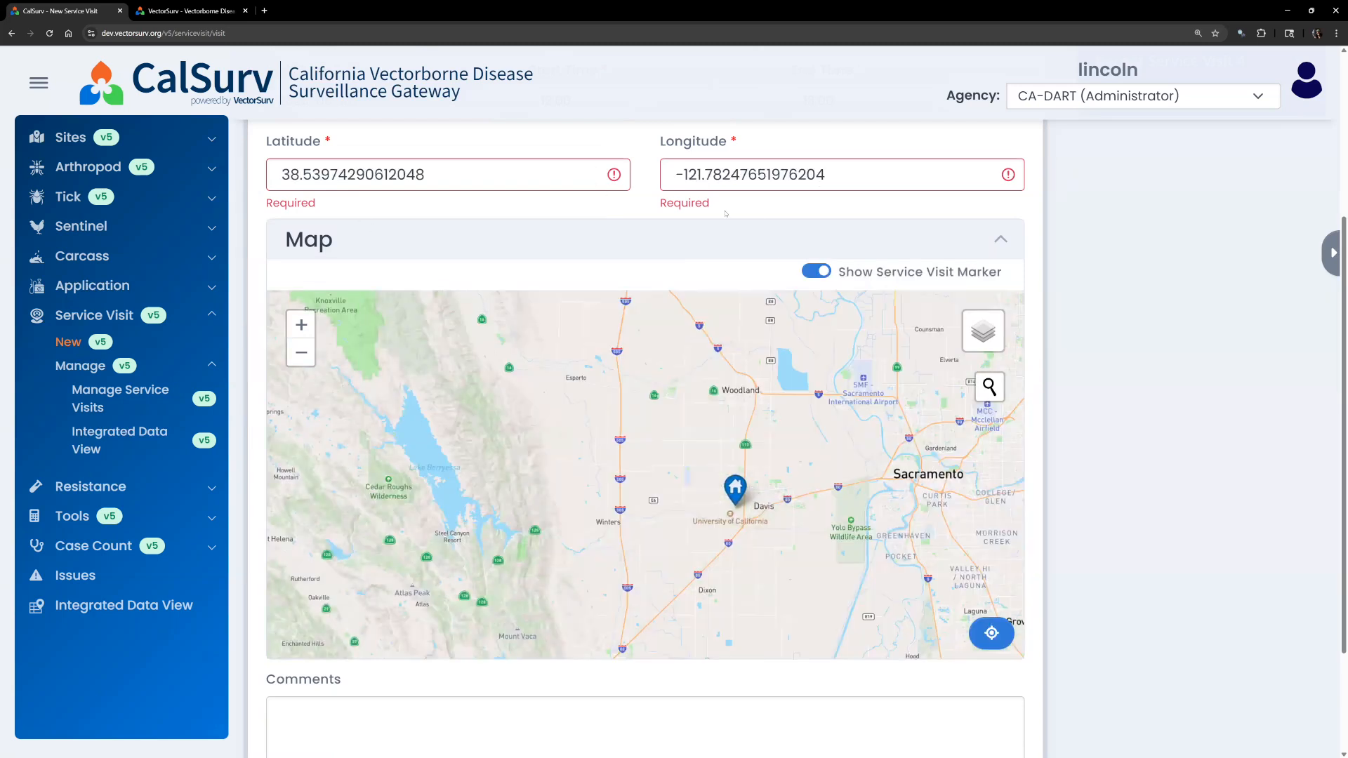
left_click(986, 169)
left_click(591, 169)
left_click(608, 263)
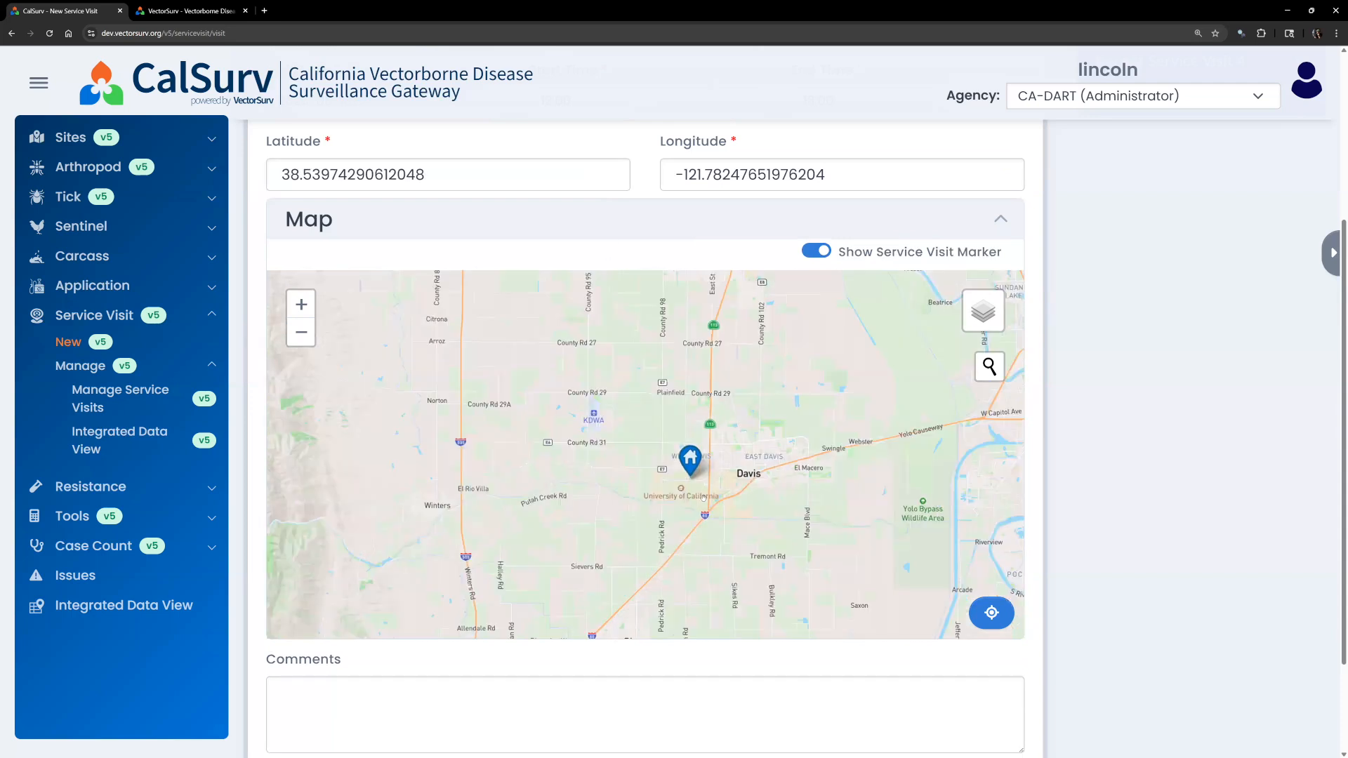
Drag the marker beside UC Davis Health Stadium, giving latitude 38.536316556778594, longitude -121.7643715816802.
scroll(772, 495, "up", 3)
scroll(759, 496, "up", 2)
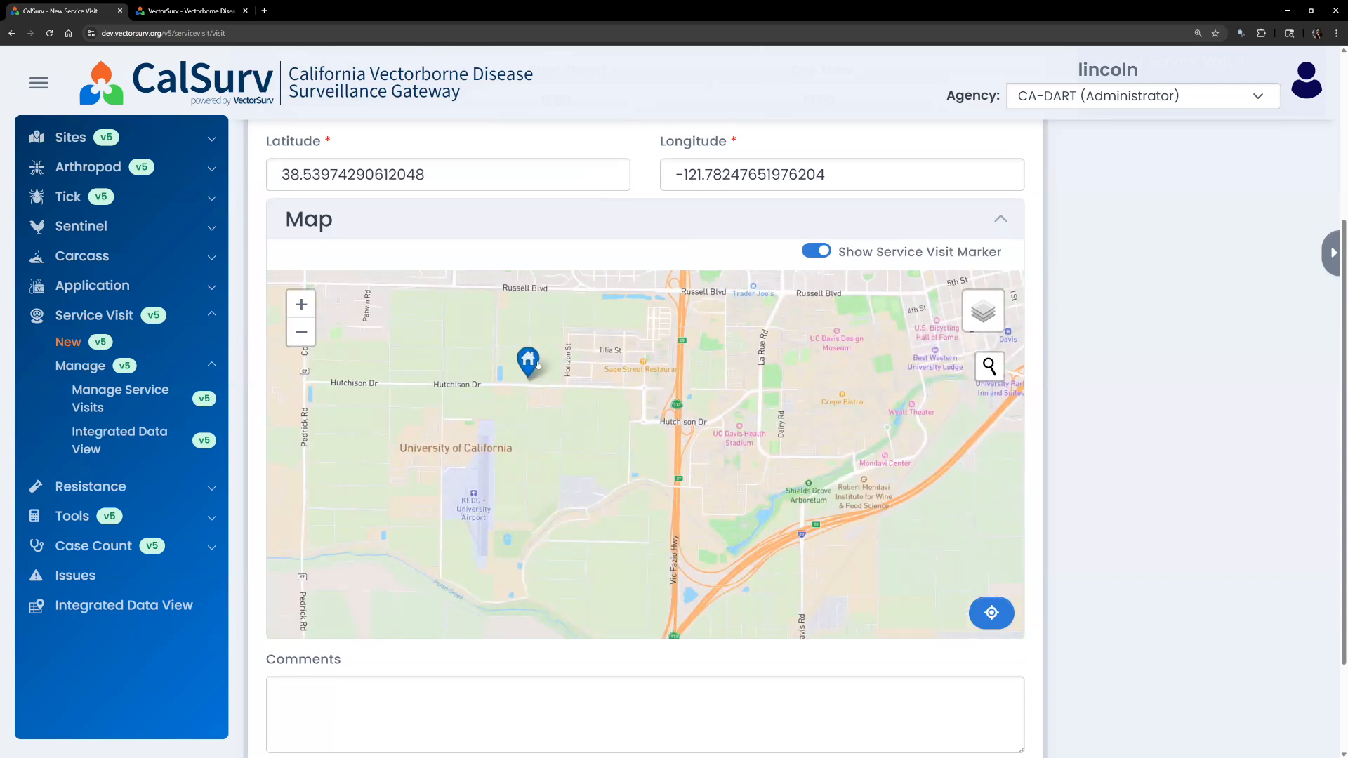
left_click_drag(528, 361, 725, 412)
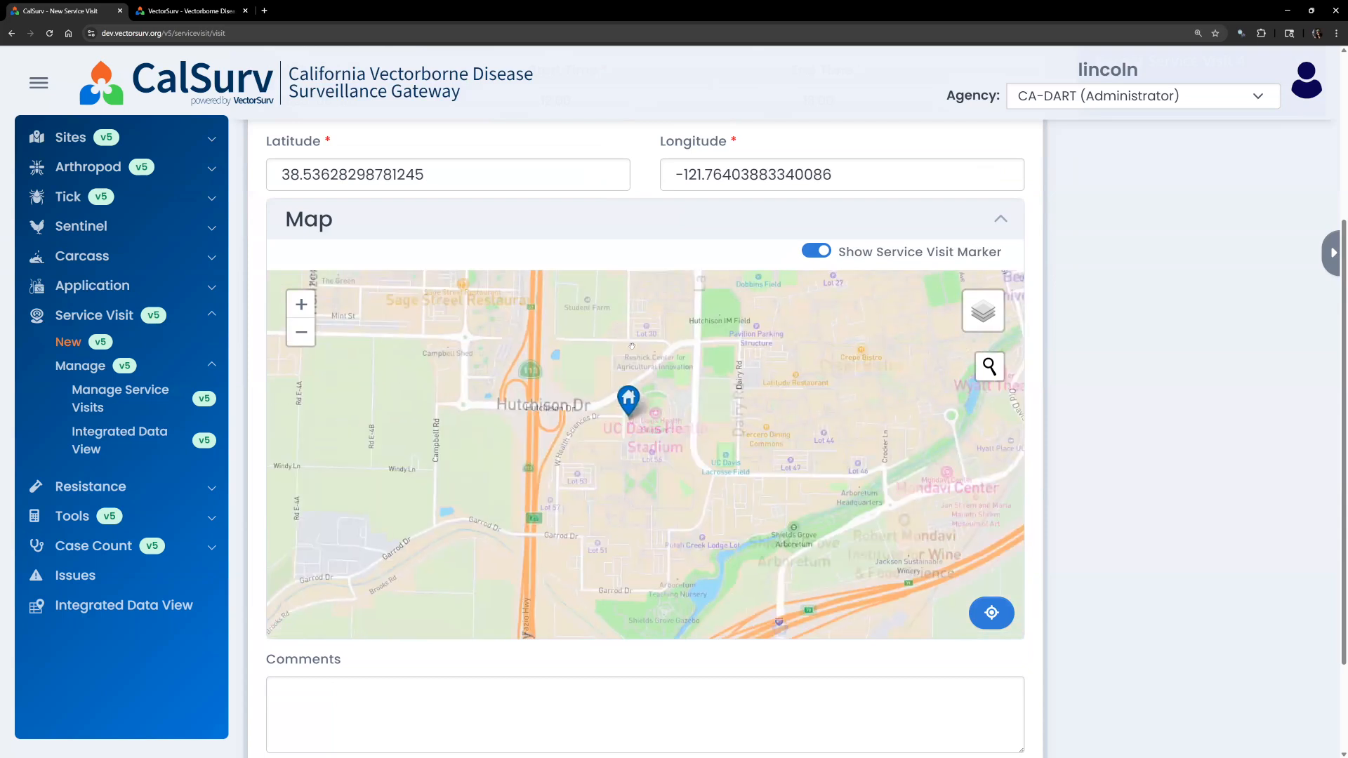
scroll(632, 346, "up", 1)
left_click_drag(623, 318, 609, 316)
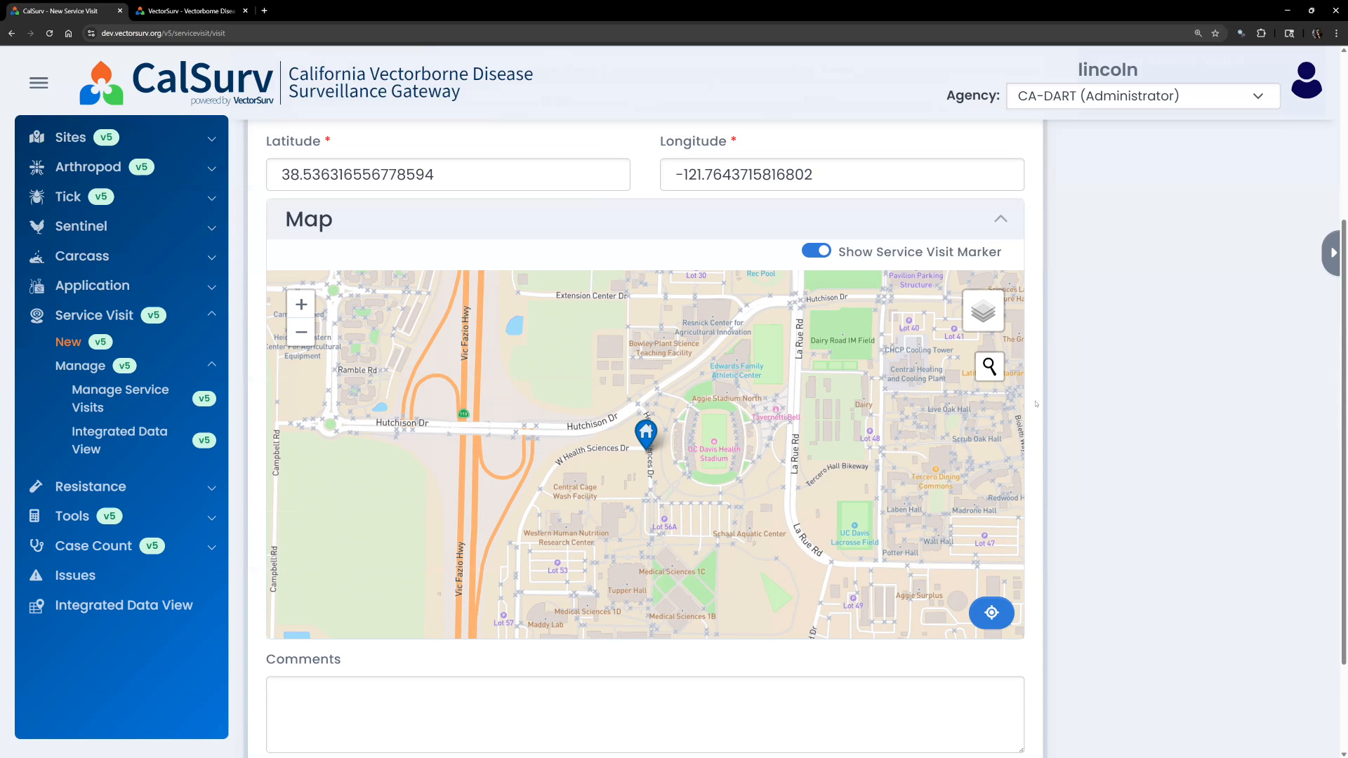
mouse_move(1002, 309)
left_click(967, 346)
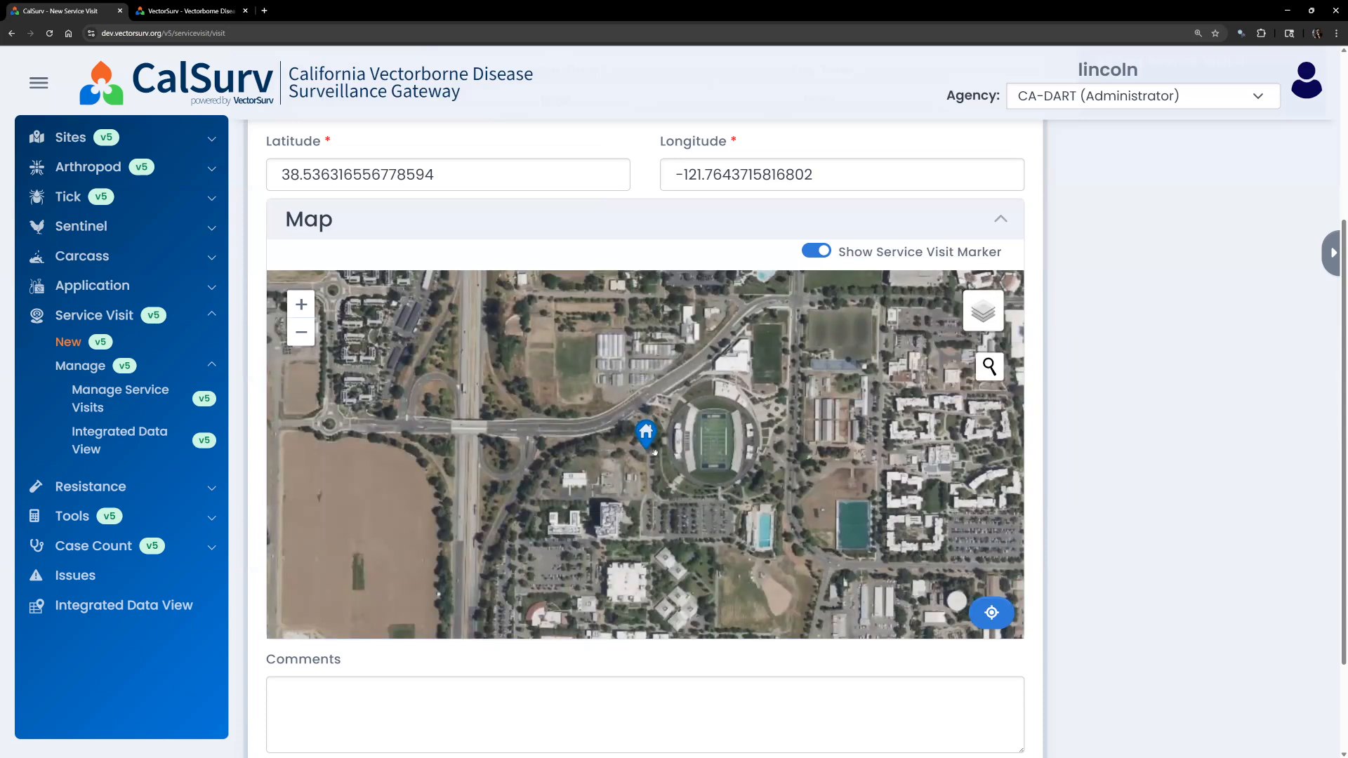
scroll(654, 452, "up", 2)
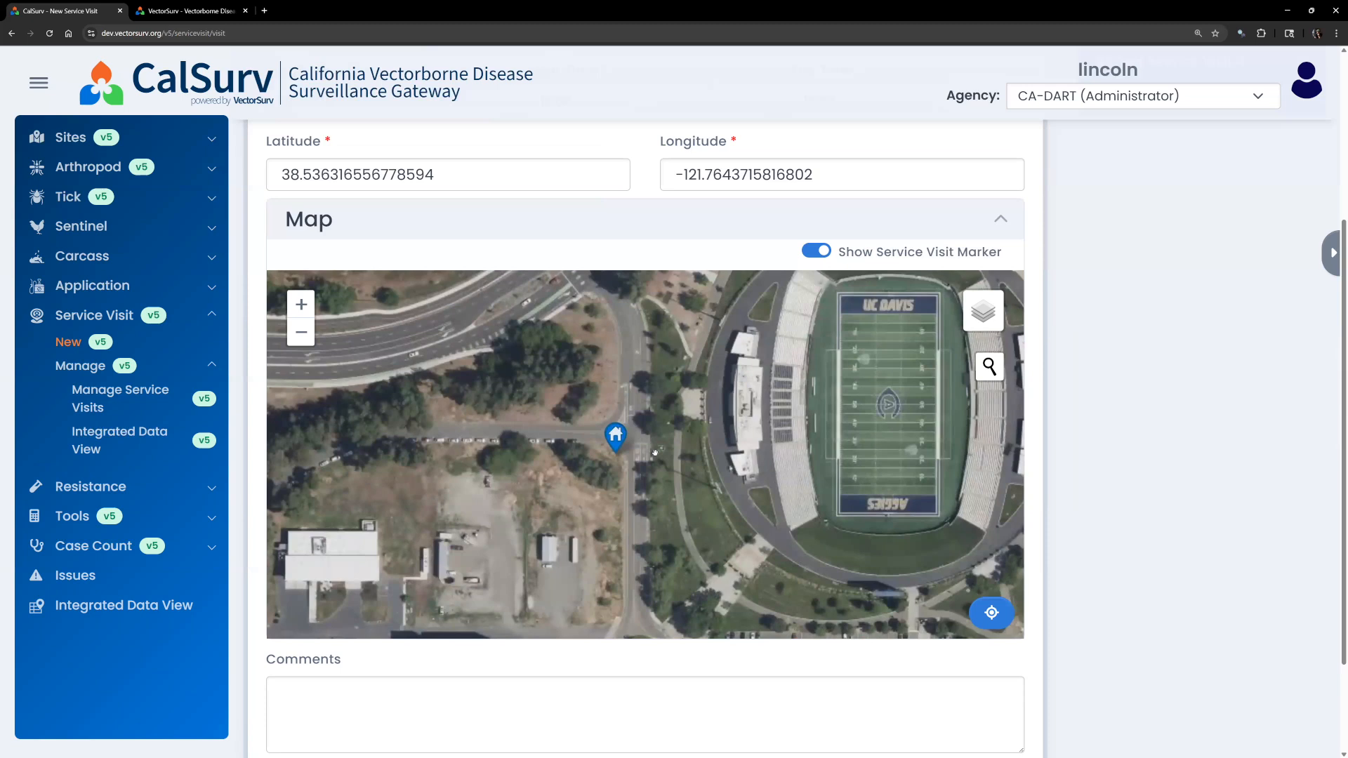
scroll(655, 453, "down", 2)
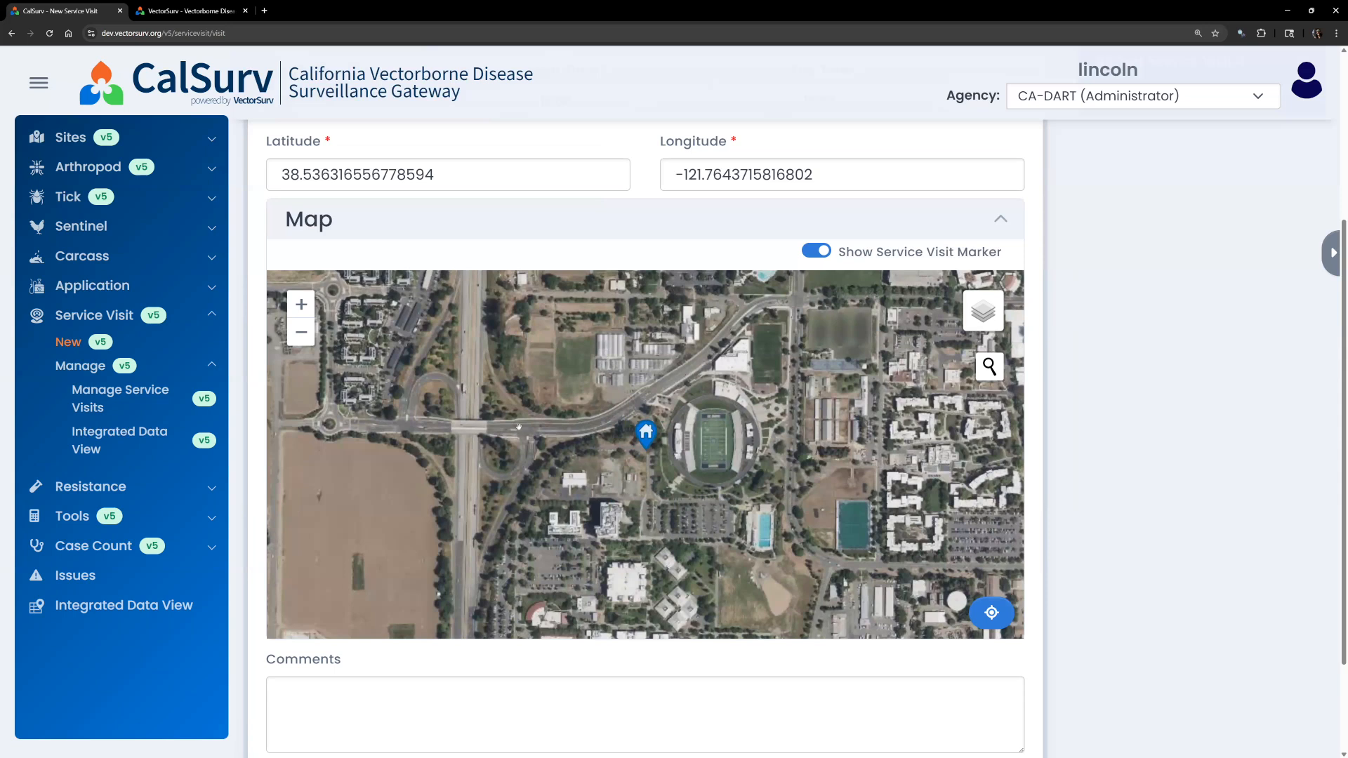
scroll(605, 483, "up", 2)
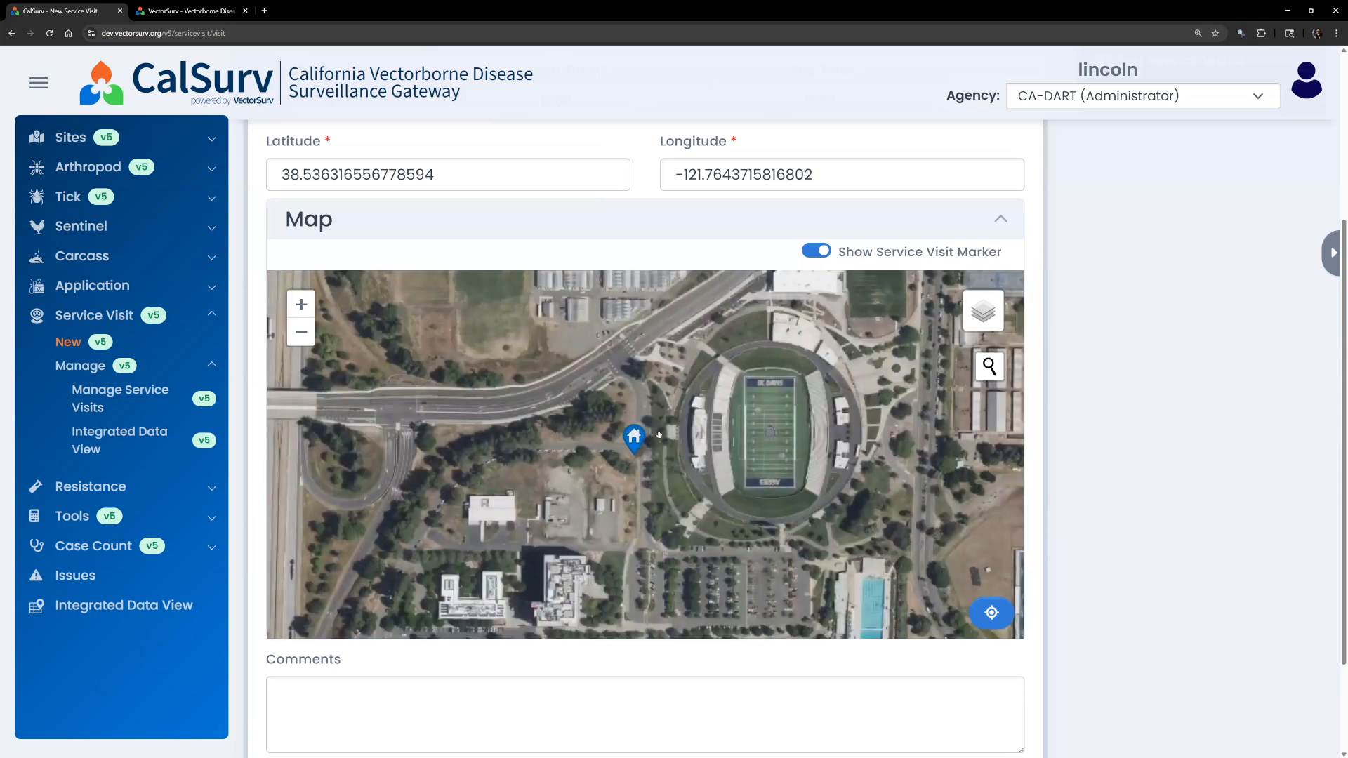
mouse_move(983, 311)
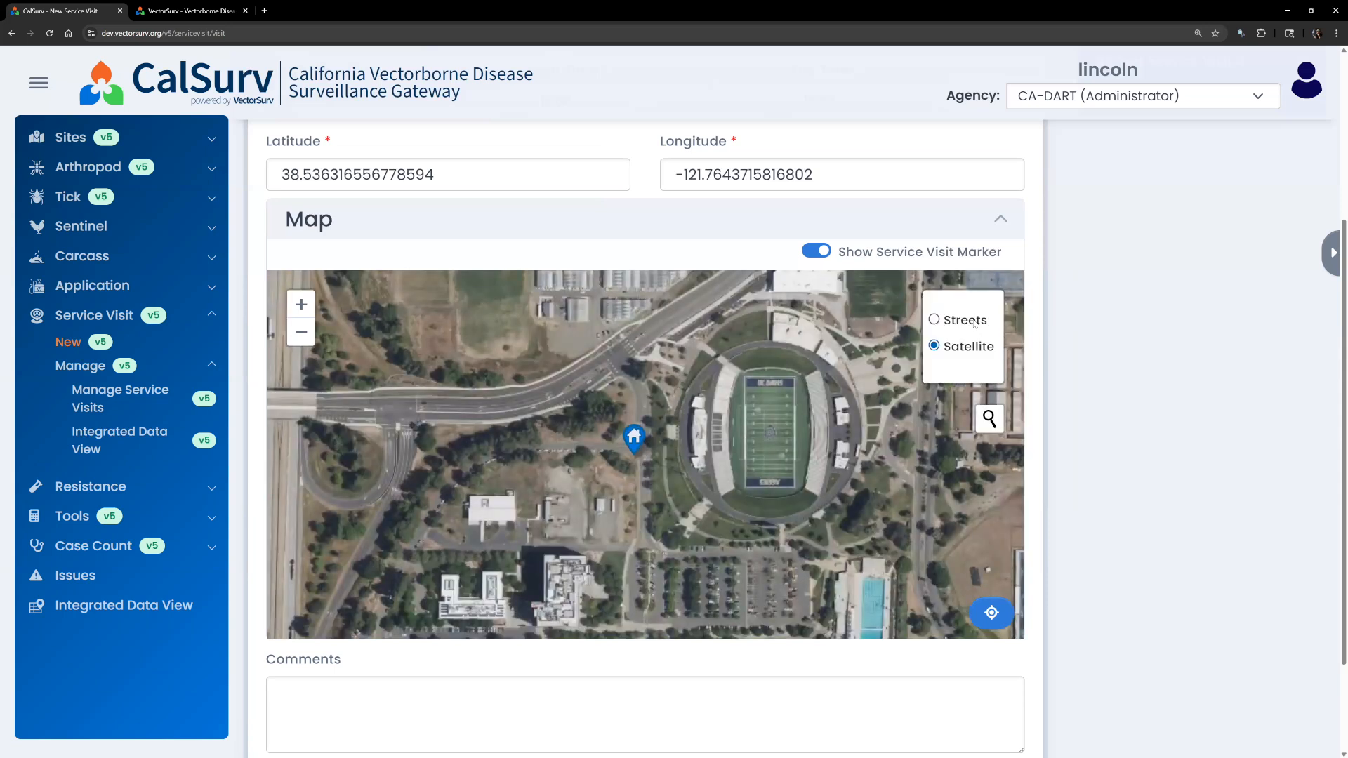
left_click(934, 320)
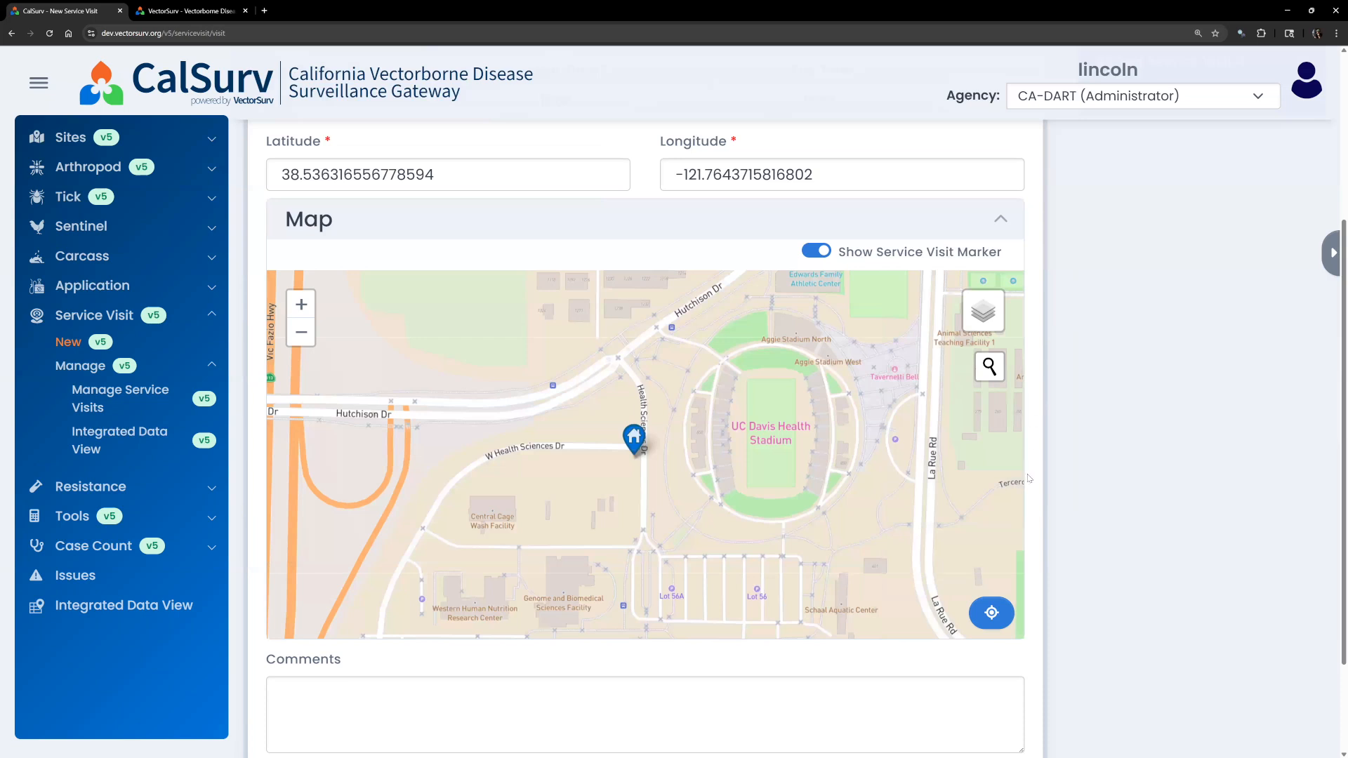
scroll(1028, 479, "down", 1)
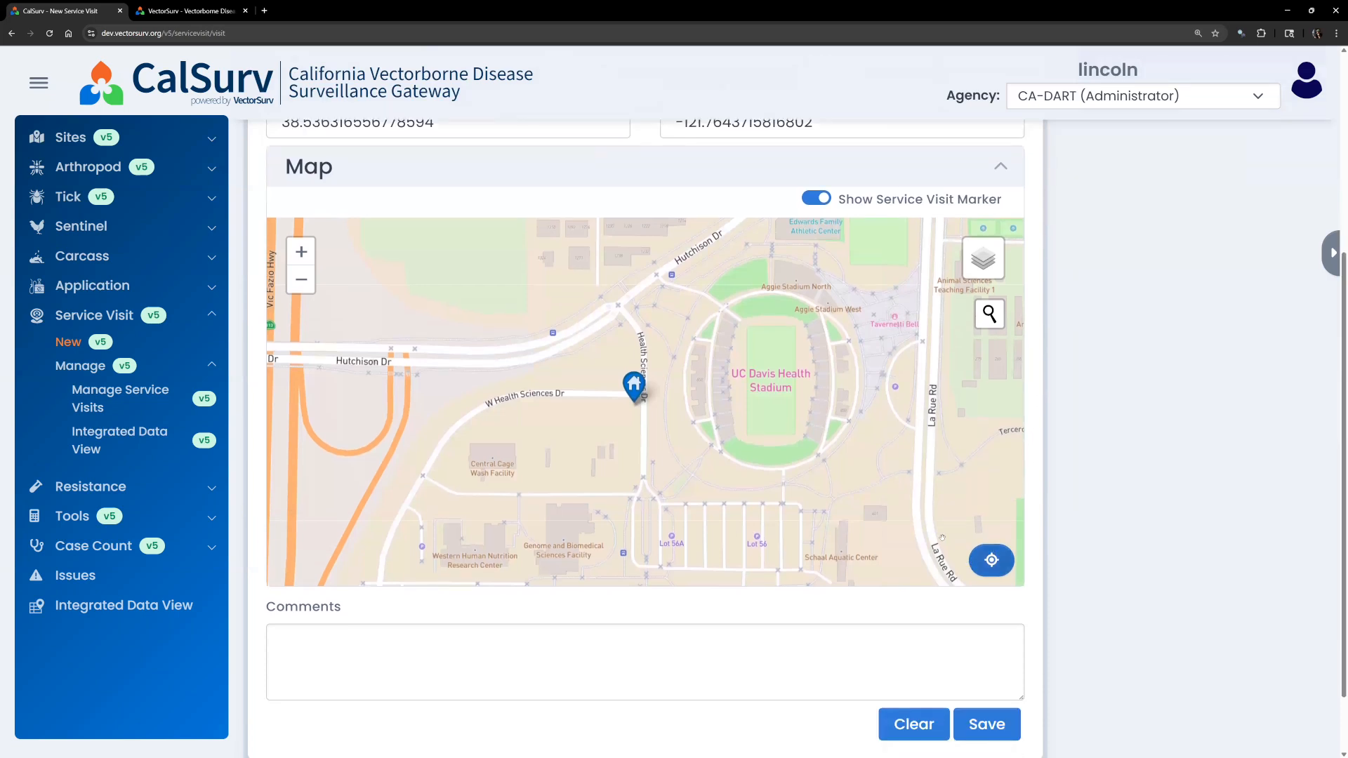
scroll(942, 533, "down", 1)
scroll(1063, 533, "up", 5)
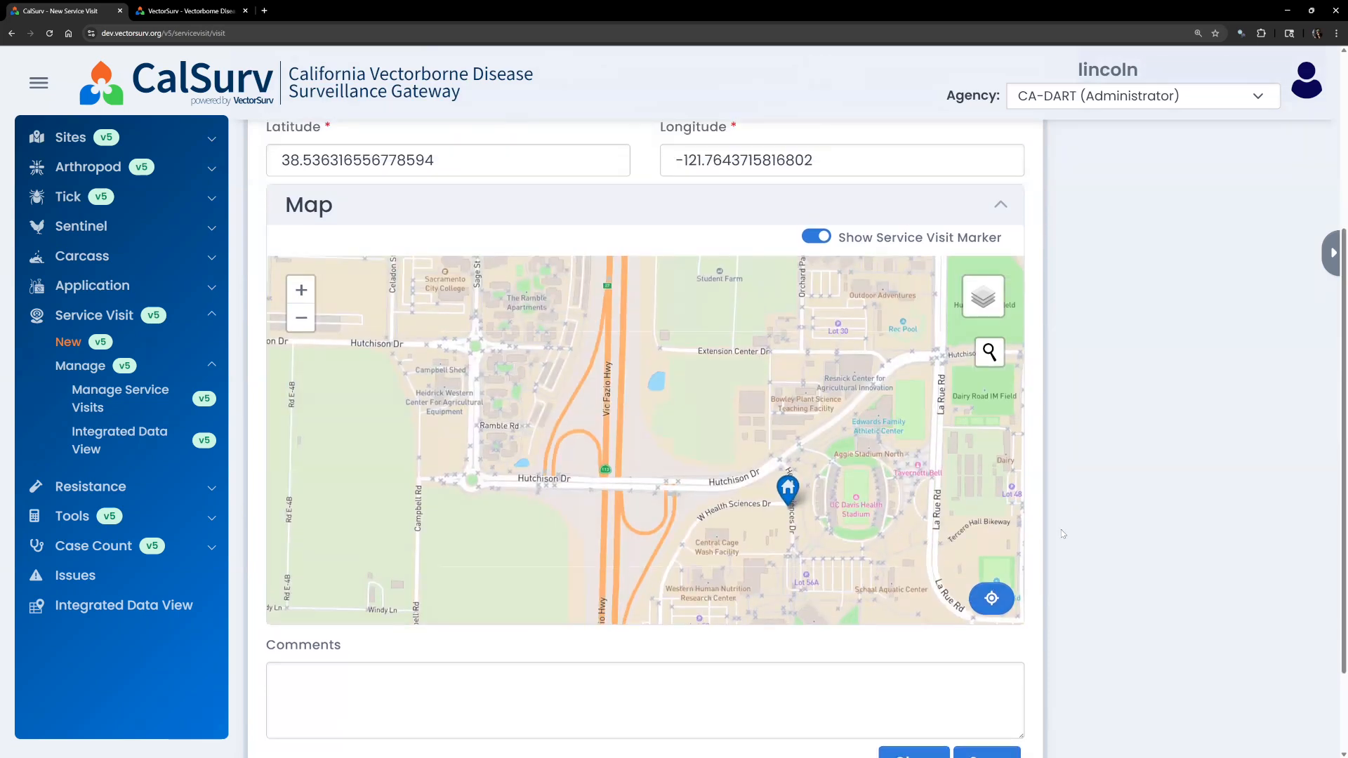
scroll(1062, 533, "down", 3)
scroll(1063, 533, "down", 2)
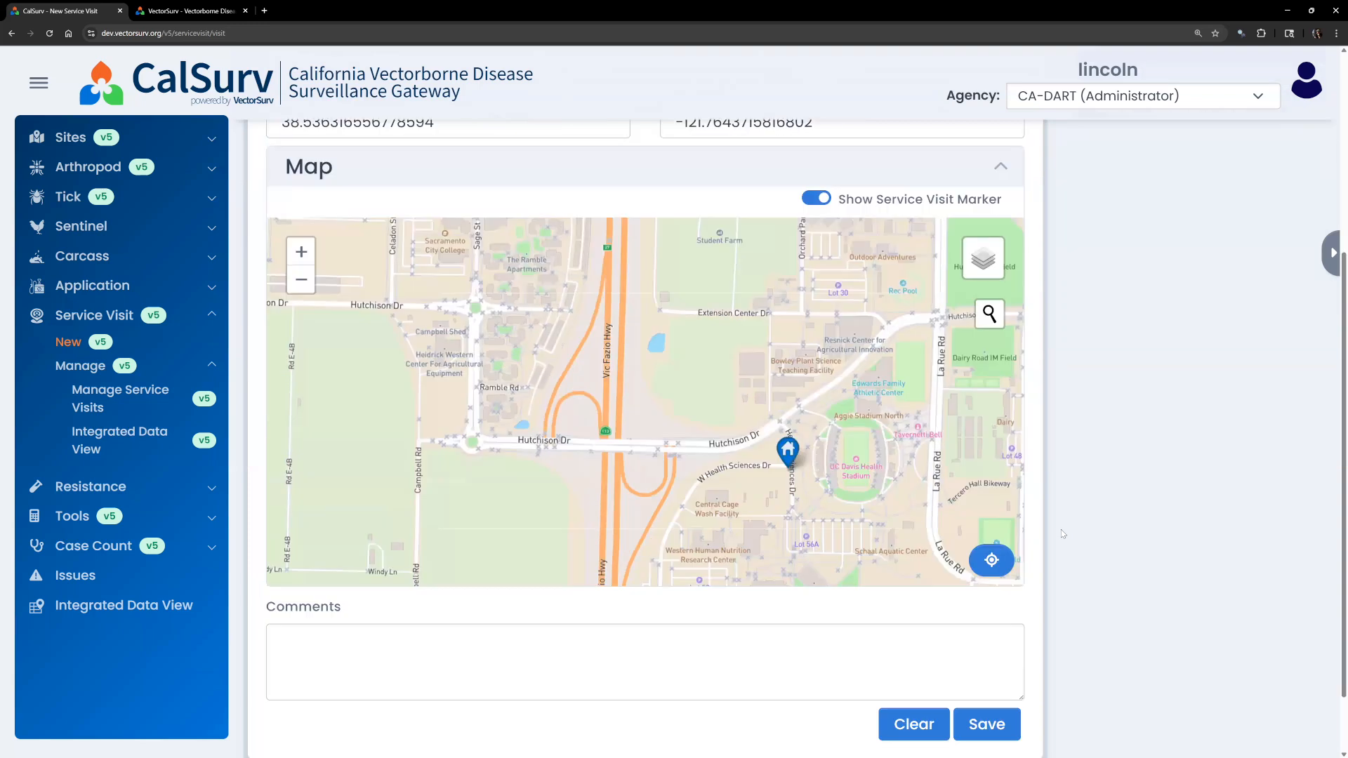
scroll(1025, 604, "down", 1)
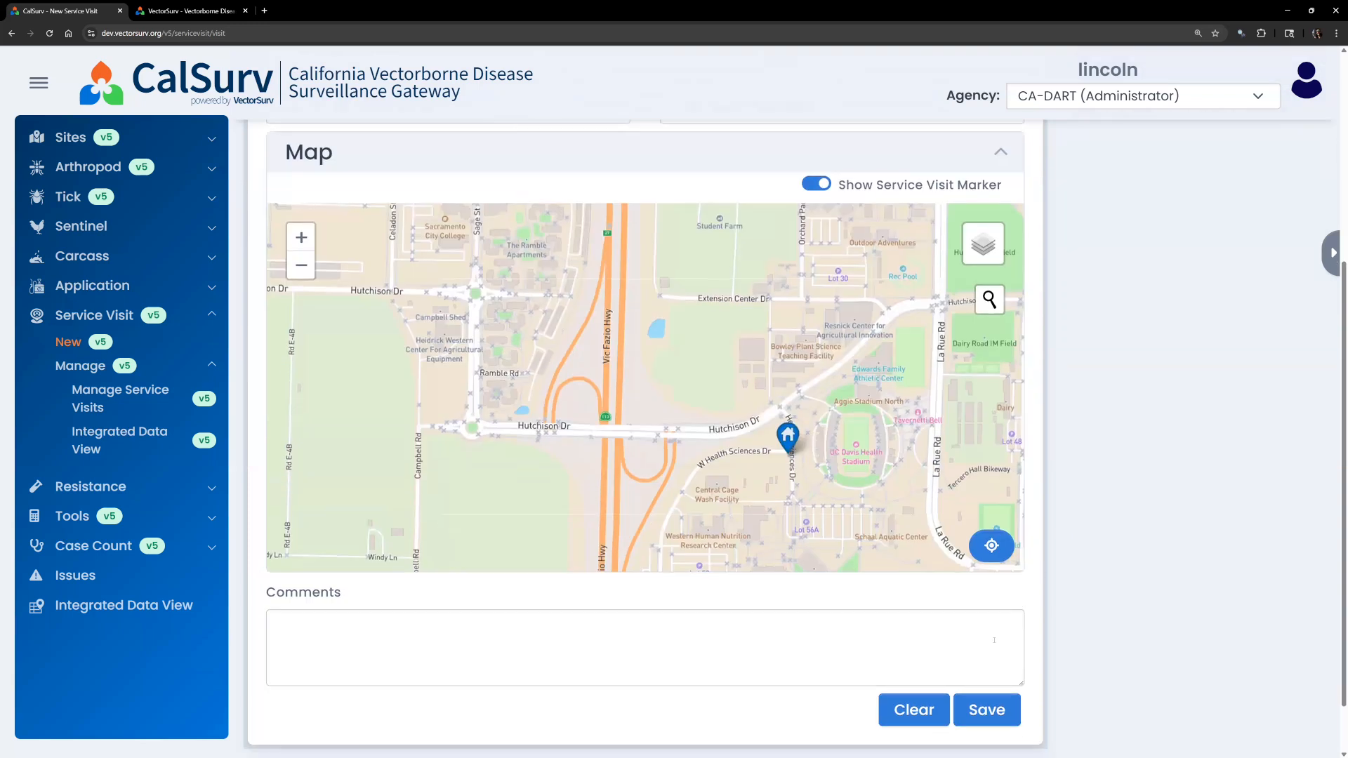
Save the visit as record #44 and reopen #44 for editing from Manage Service Visits.
left_click(987, 673)
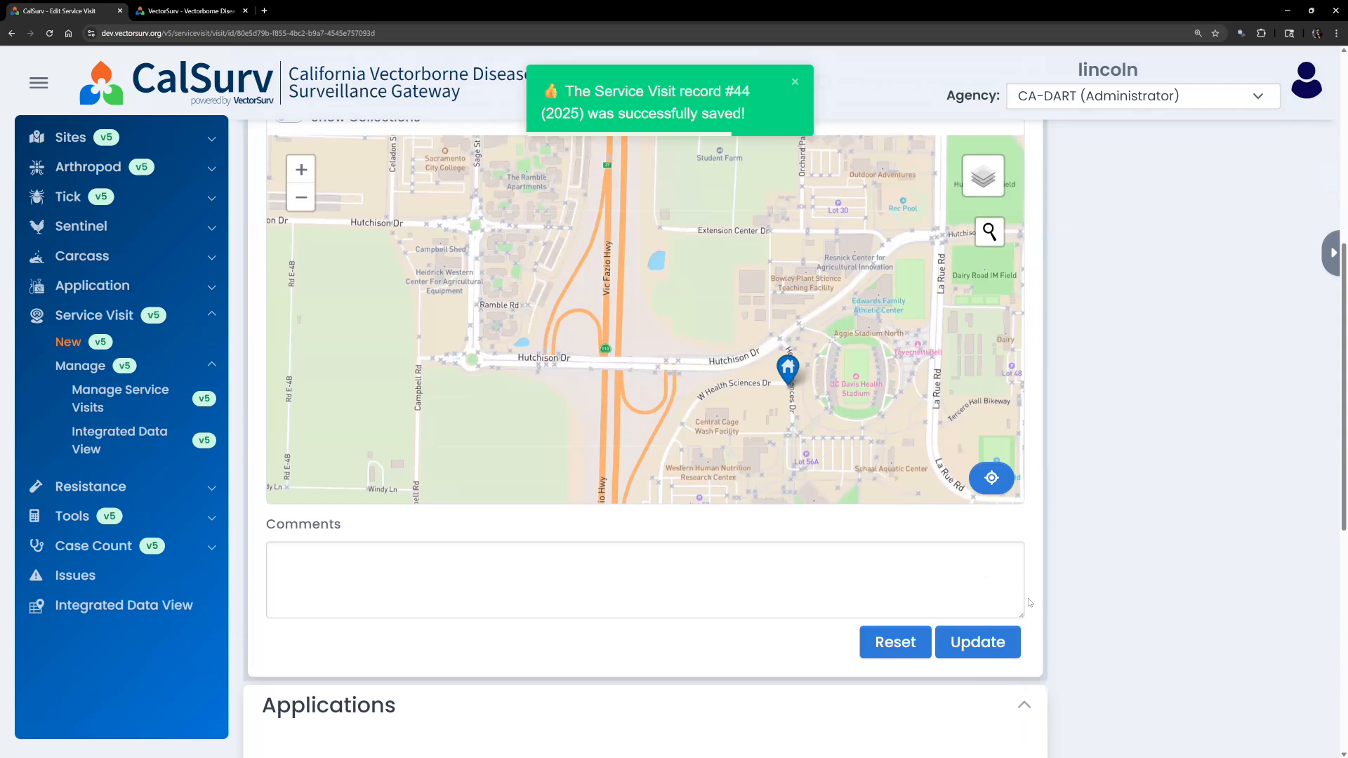
scroll(1029, 601, "up", 5)
scroll(1029, 602, "up", 3)
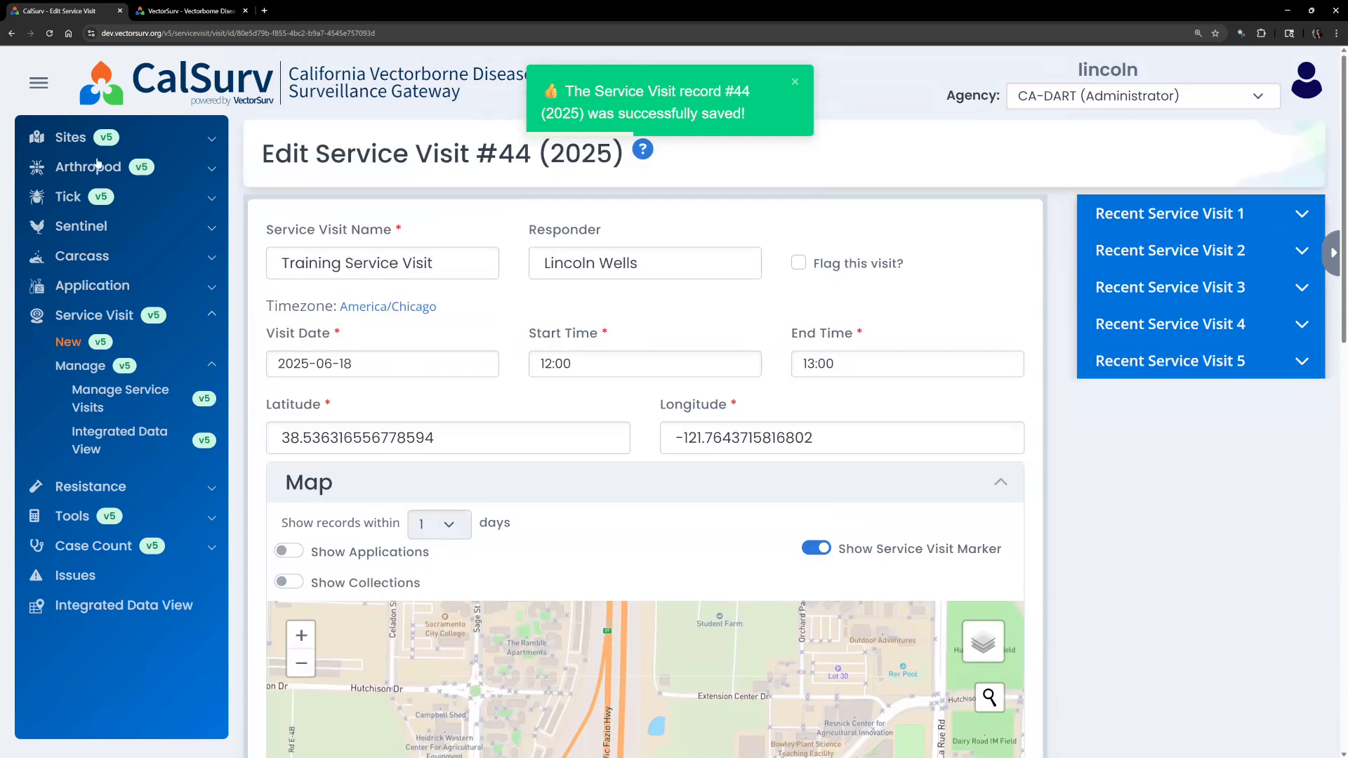
left_click(90, 399)
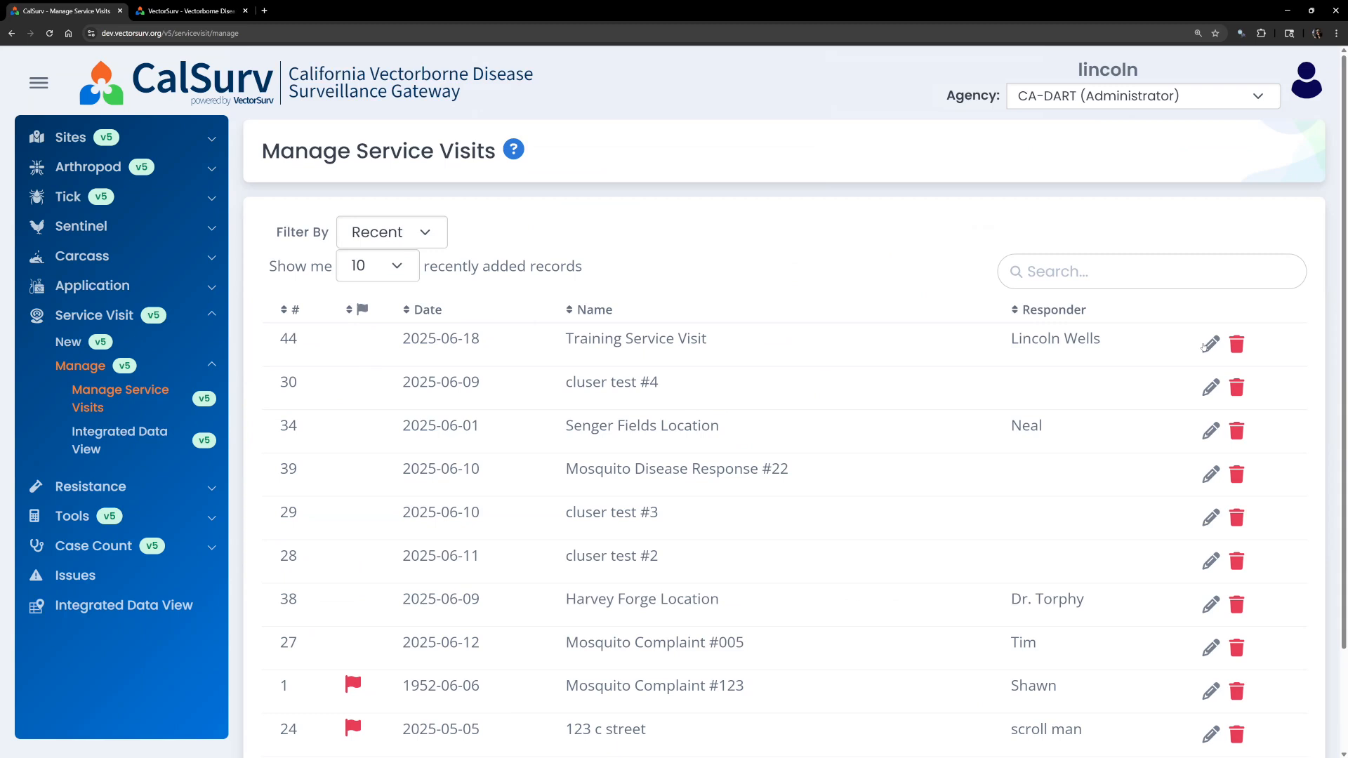
left_click(1207, 344)
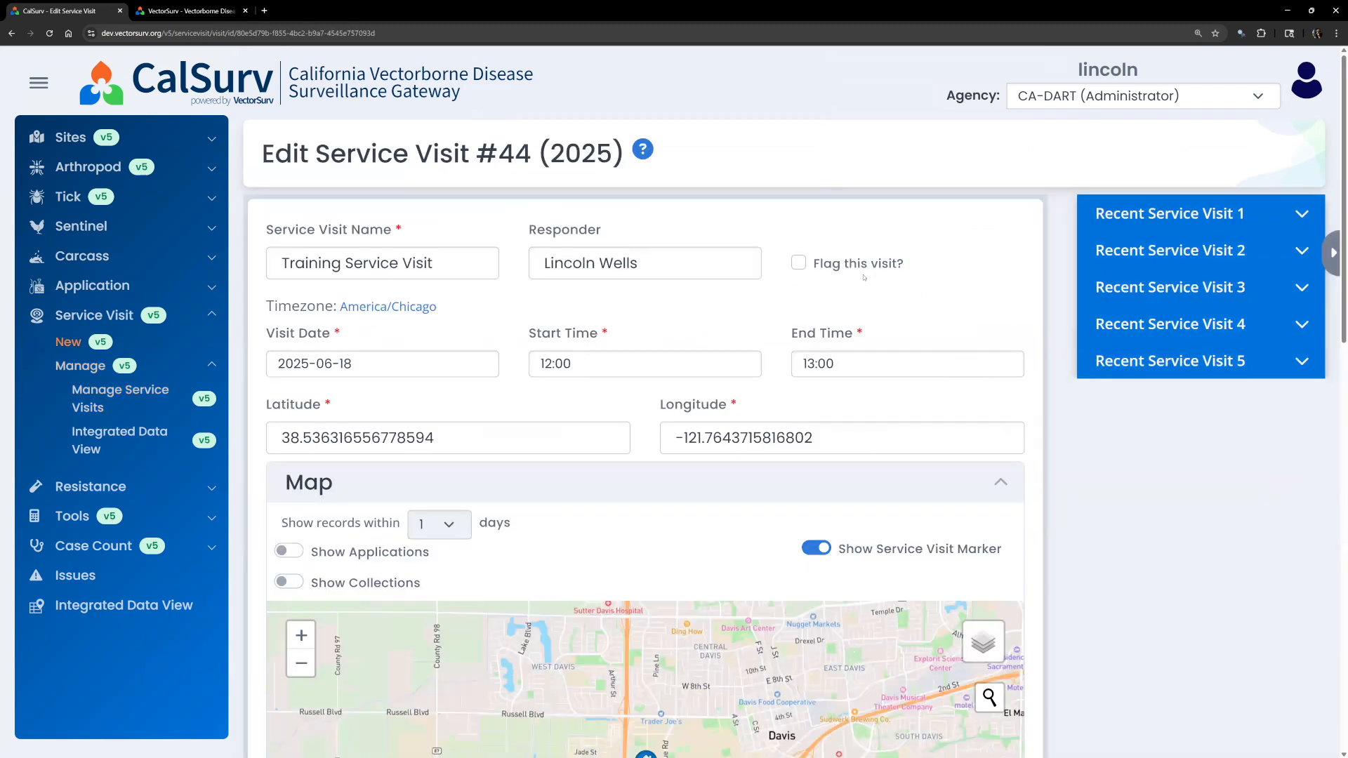
Flag visit #44, update the record, and return to the Manage Service Visits list.
left_click(796, 263)
scroll(779, 331, "down", 5)
left_click(978, 688)
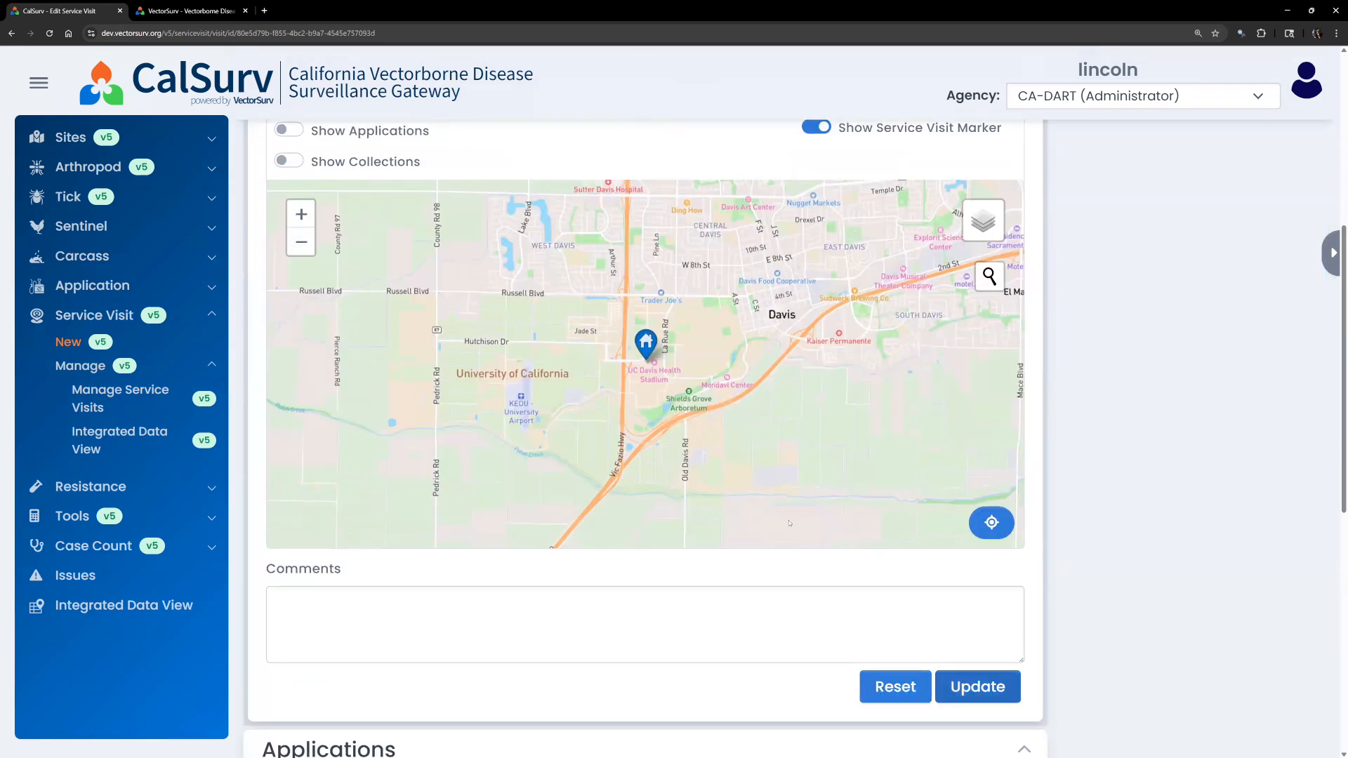
left_click(90, 397)
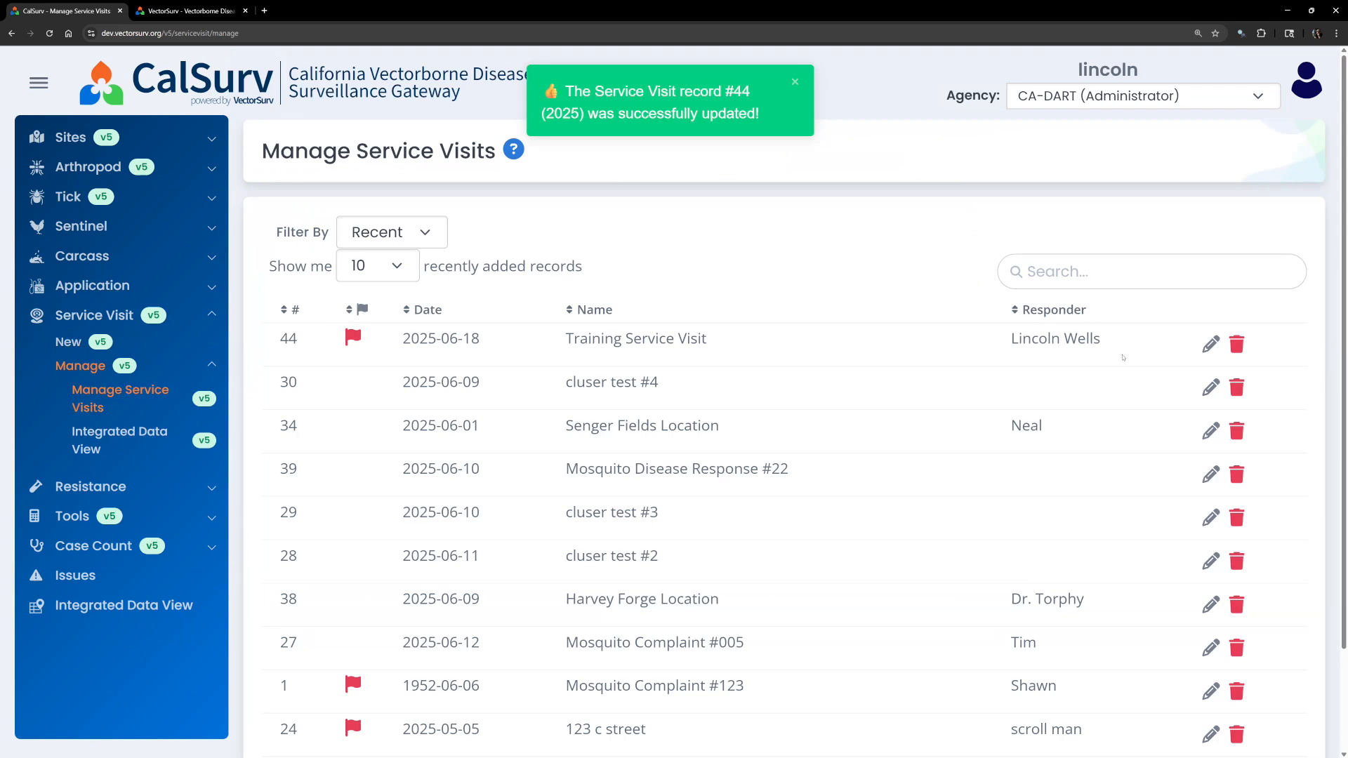
Reopen record #44 for editing and scroll to its Map section.
left_click(1210, 346)
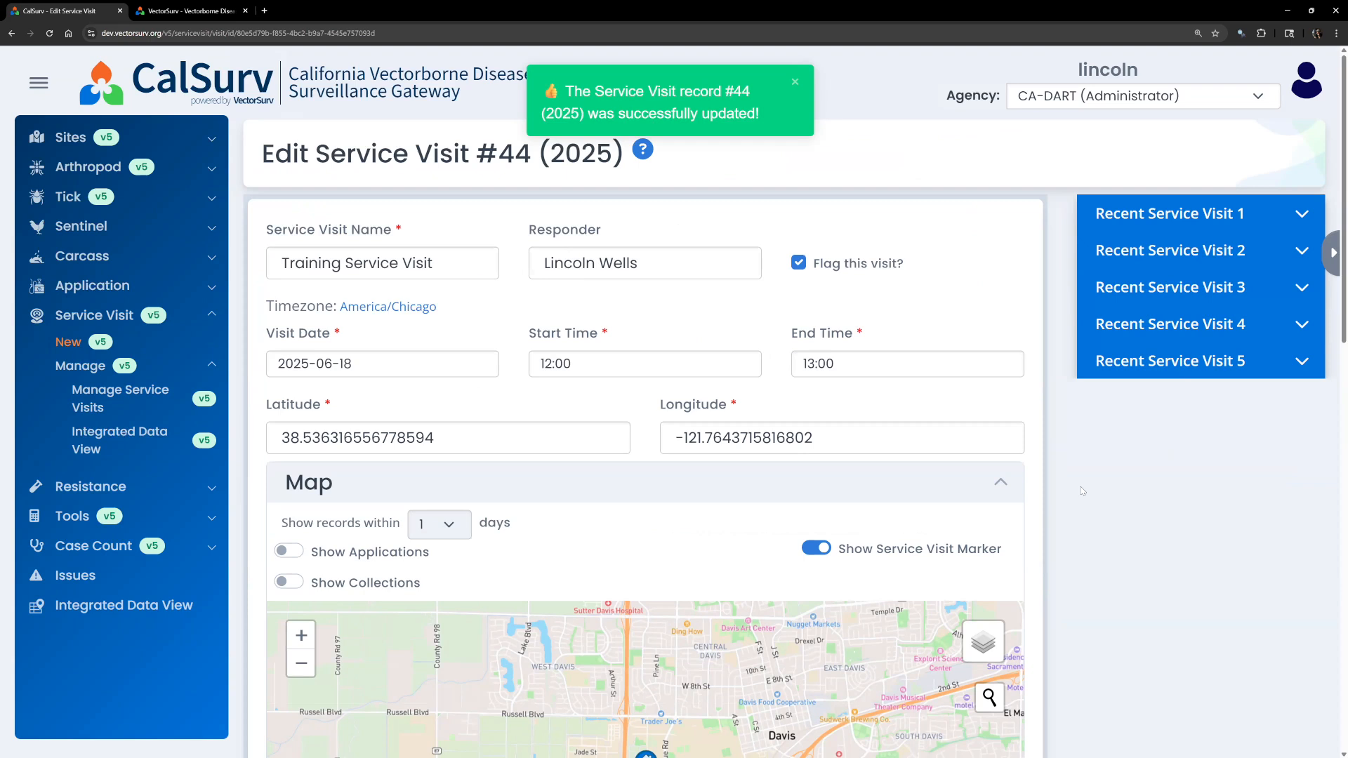
scroll(1082, 490, "down", 5)
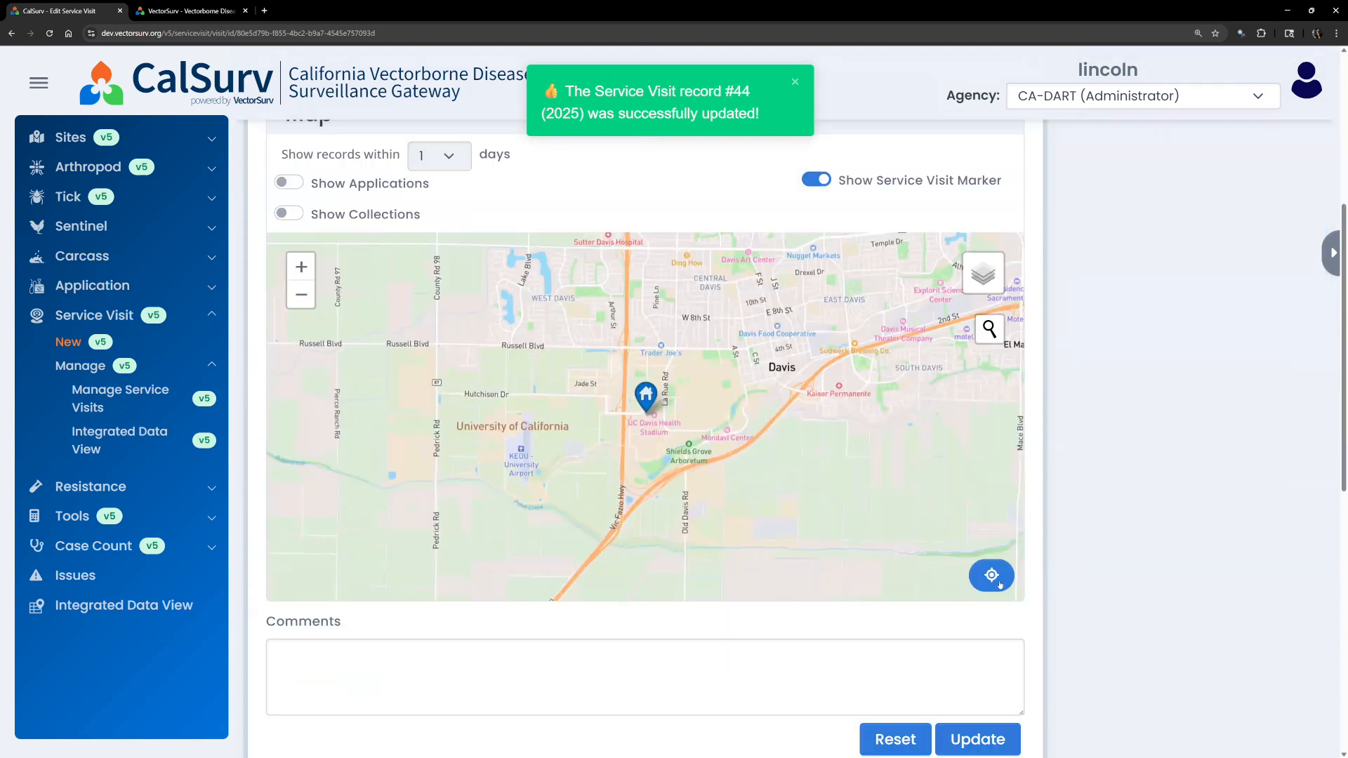
scroll(1140, 535, "up", 1)
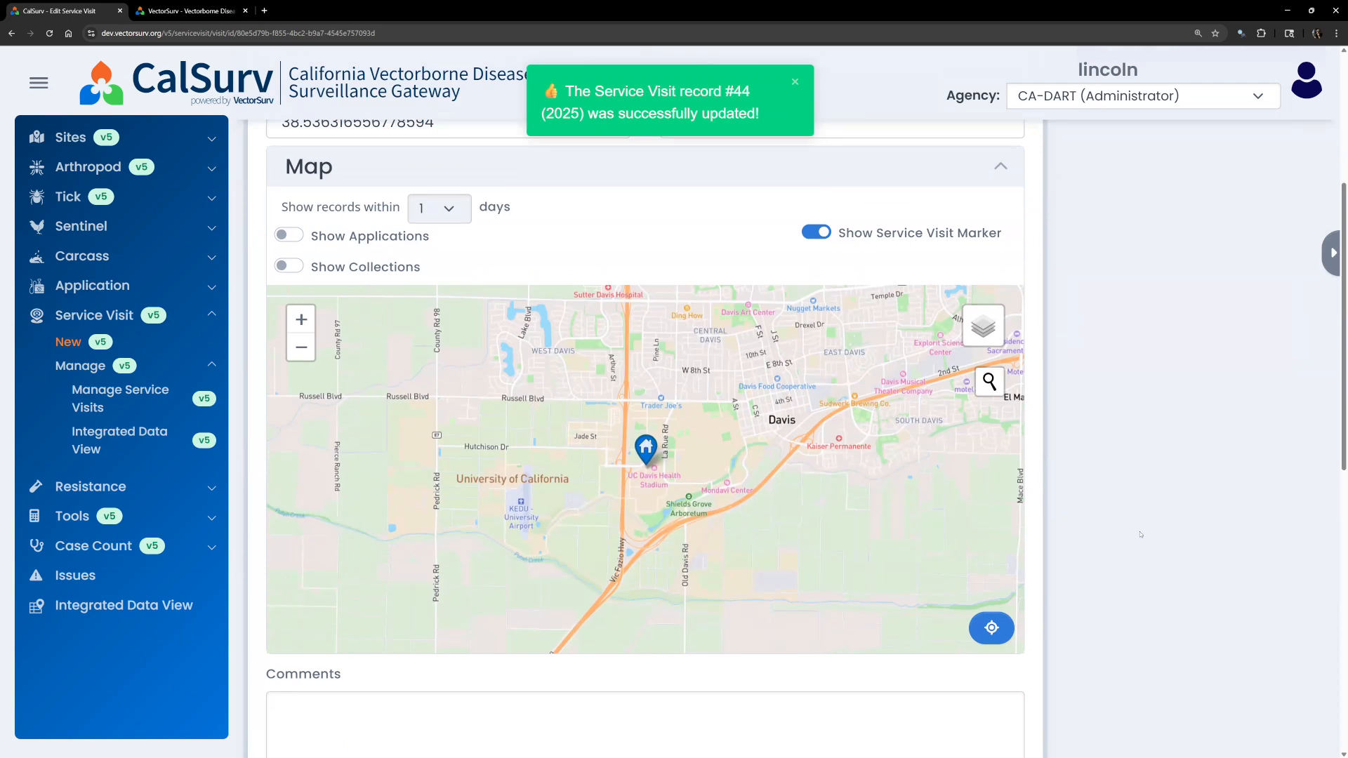
scroll(1140, 535, "up", 2)
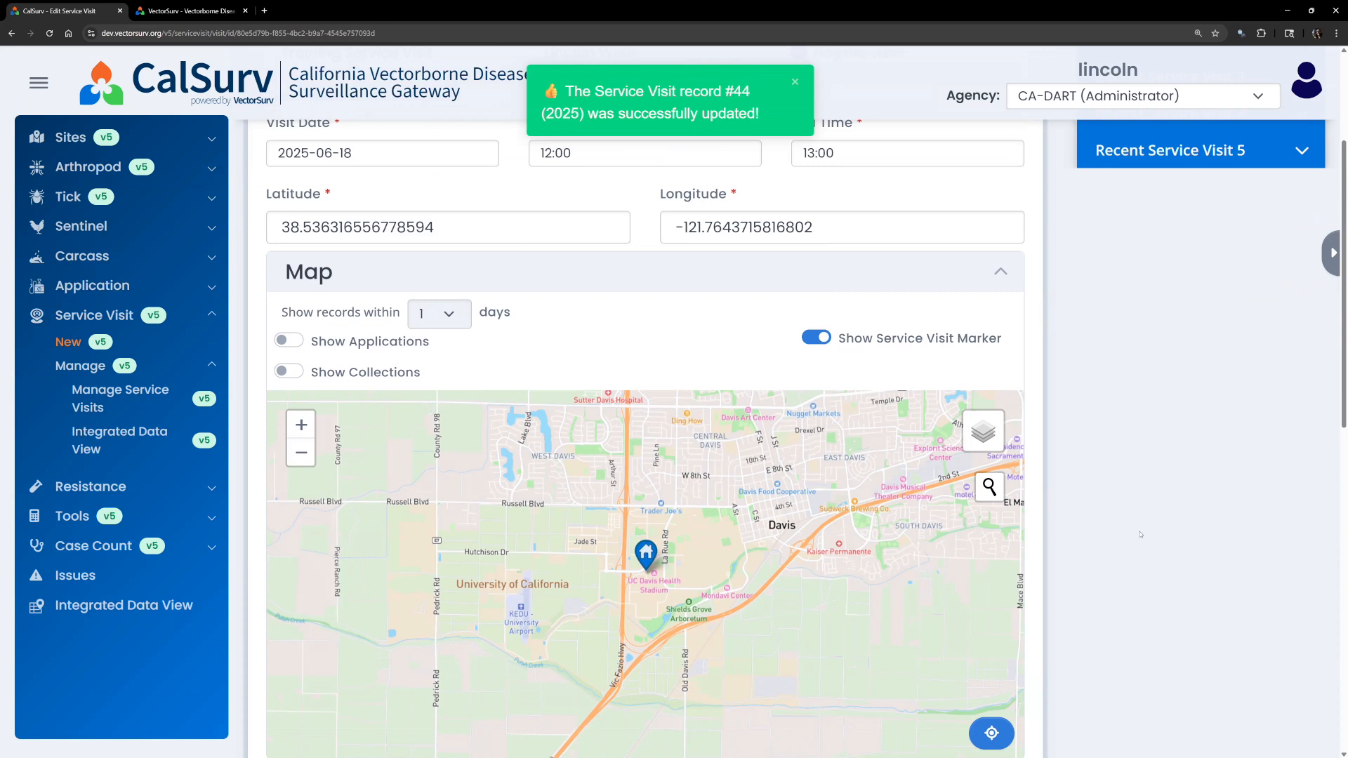
scroll(1140, 535, "down", 1)
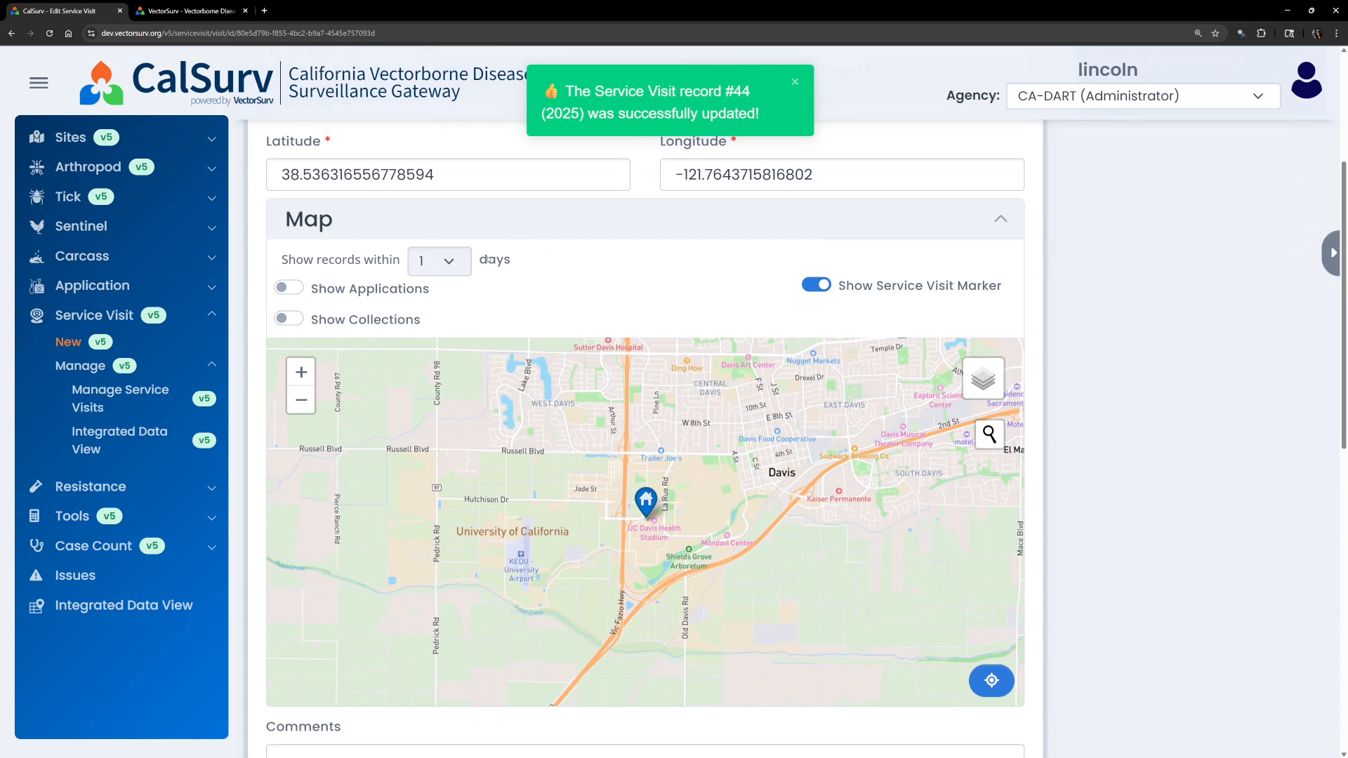
scroll(1185, 310, "up", 3)
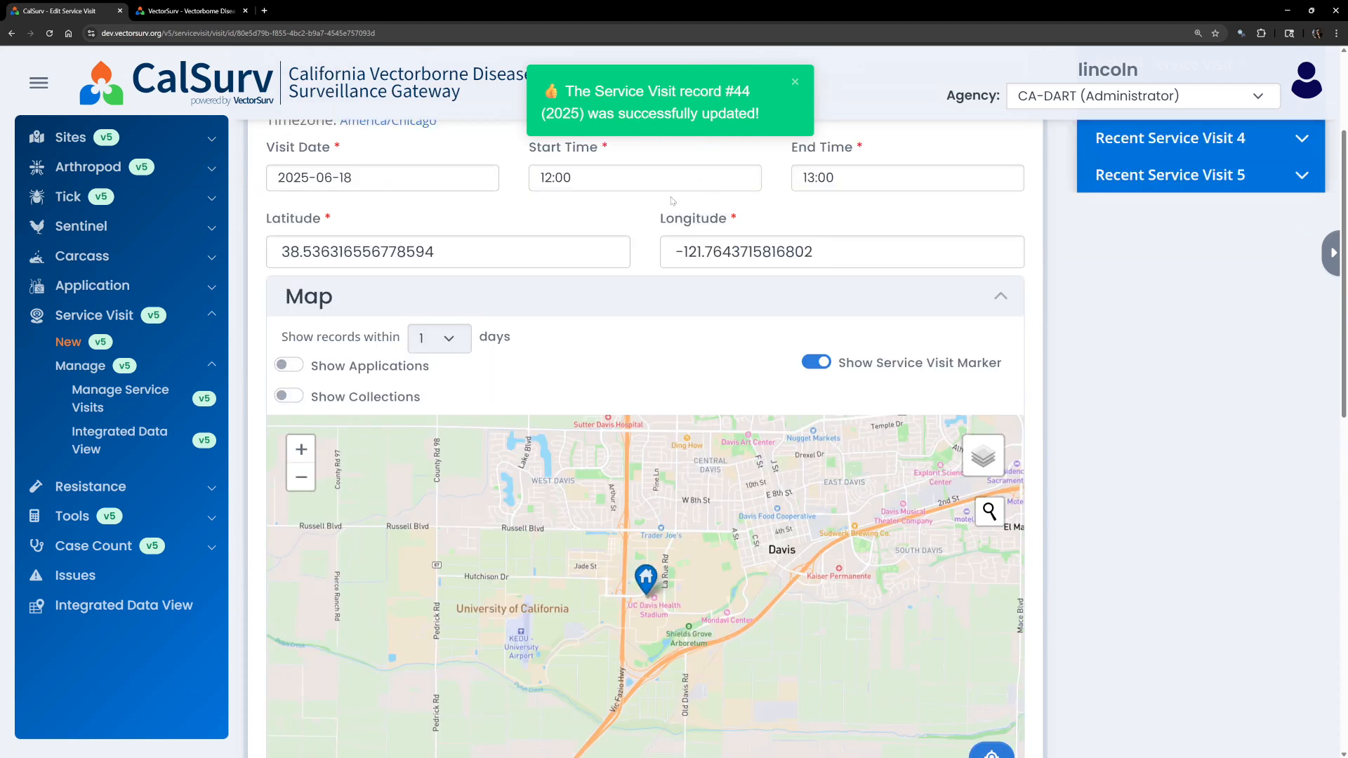
scroll(1102, 462, "down", 4)
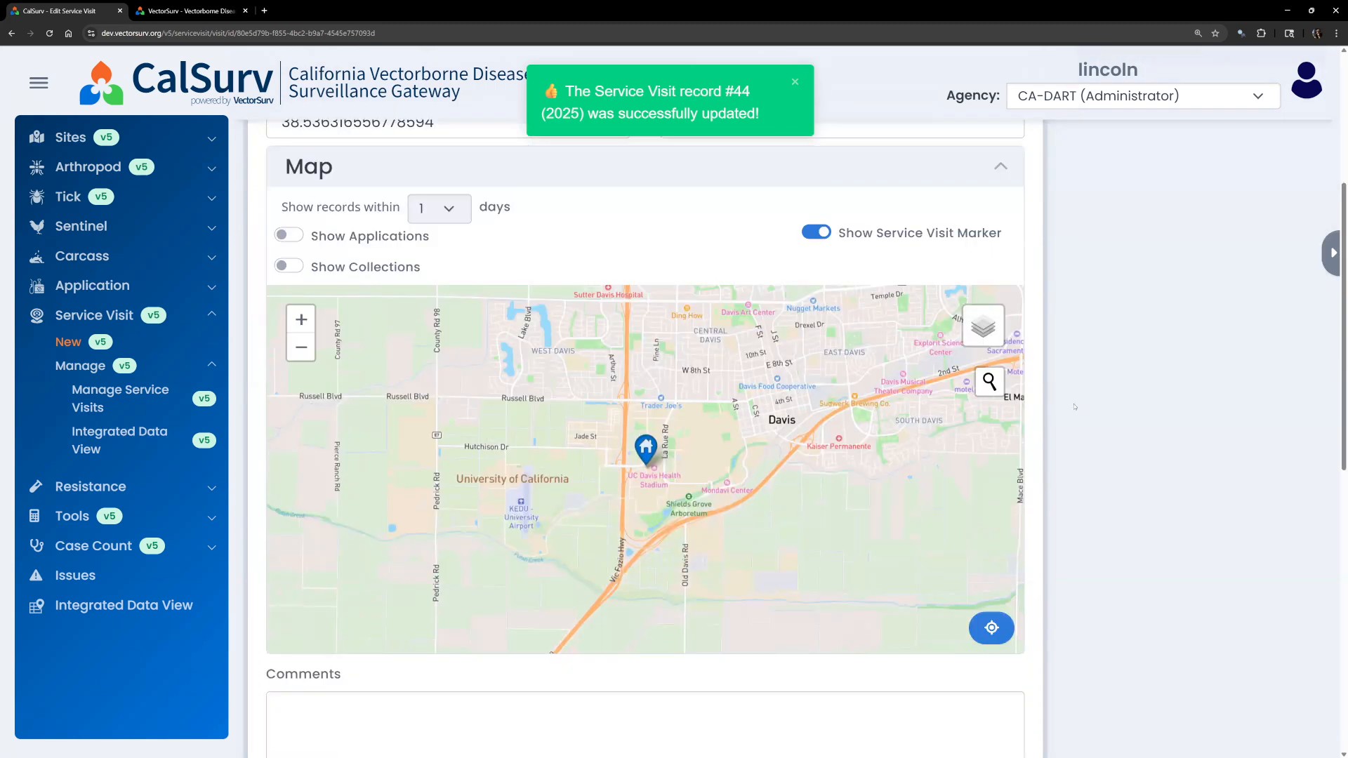
Show collections within 1 day on the map and zoom in on the UC Davis campus markers.
left_click(288, 267)
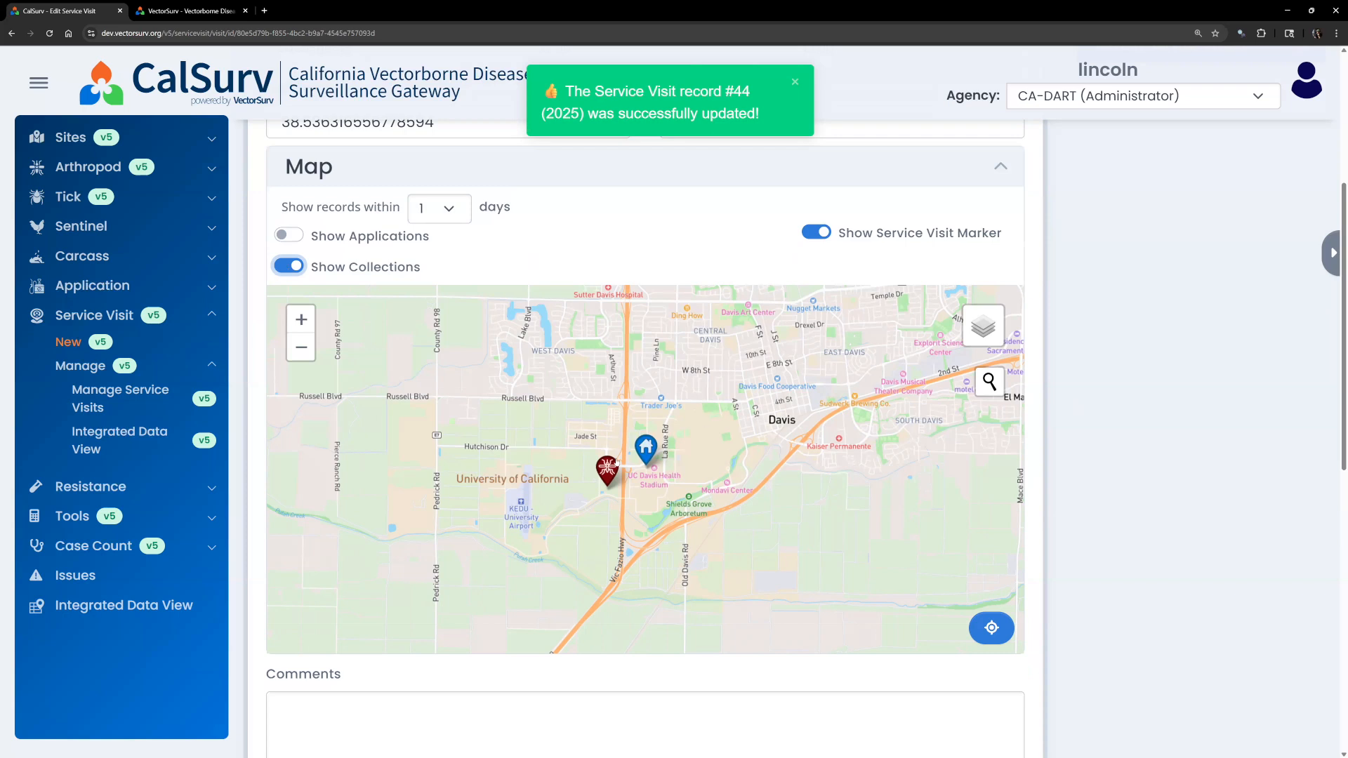
scroll(650, 457, "down", 1)
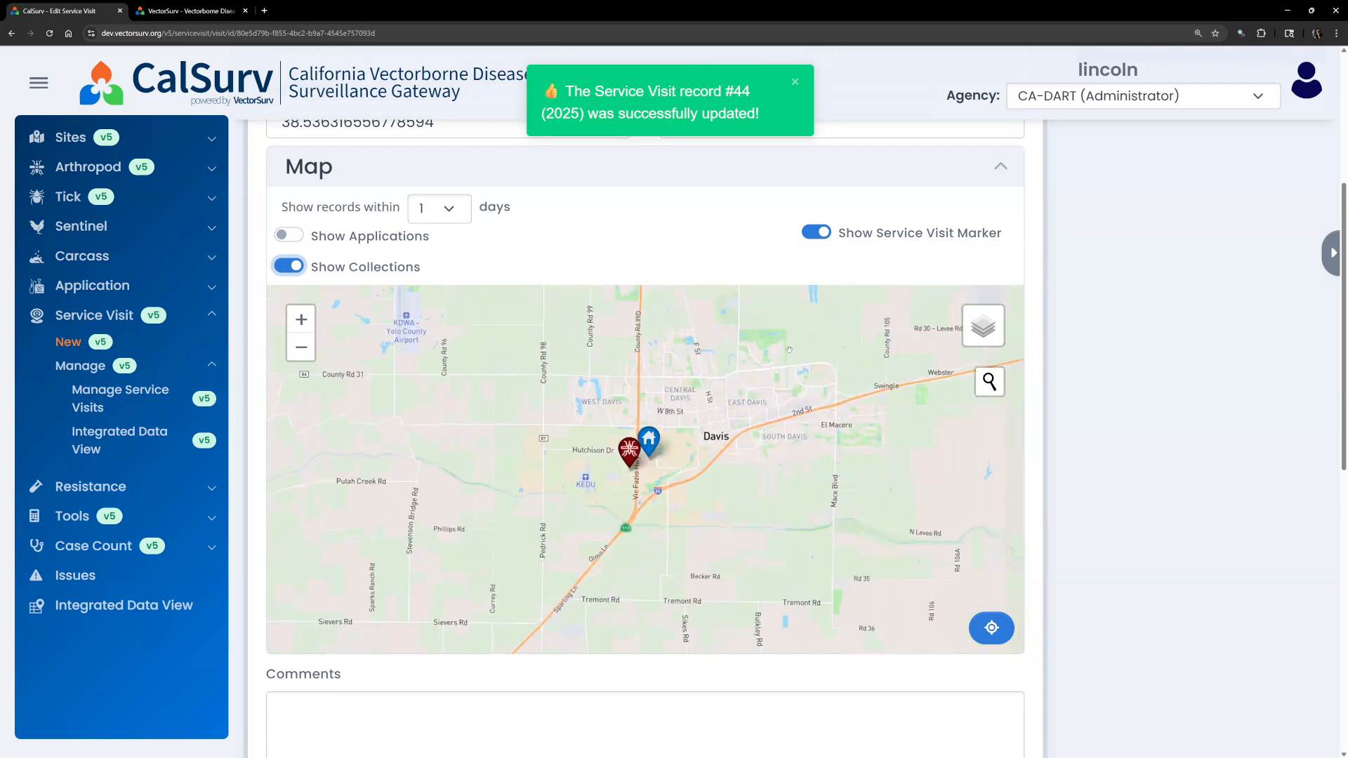
scroll(711, 503, "down", 1)
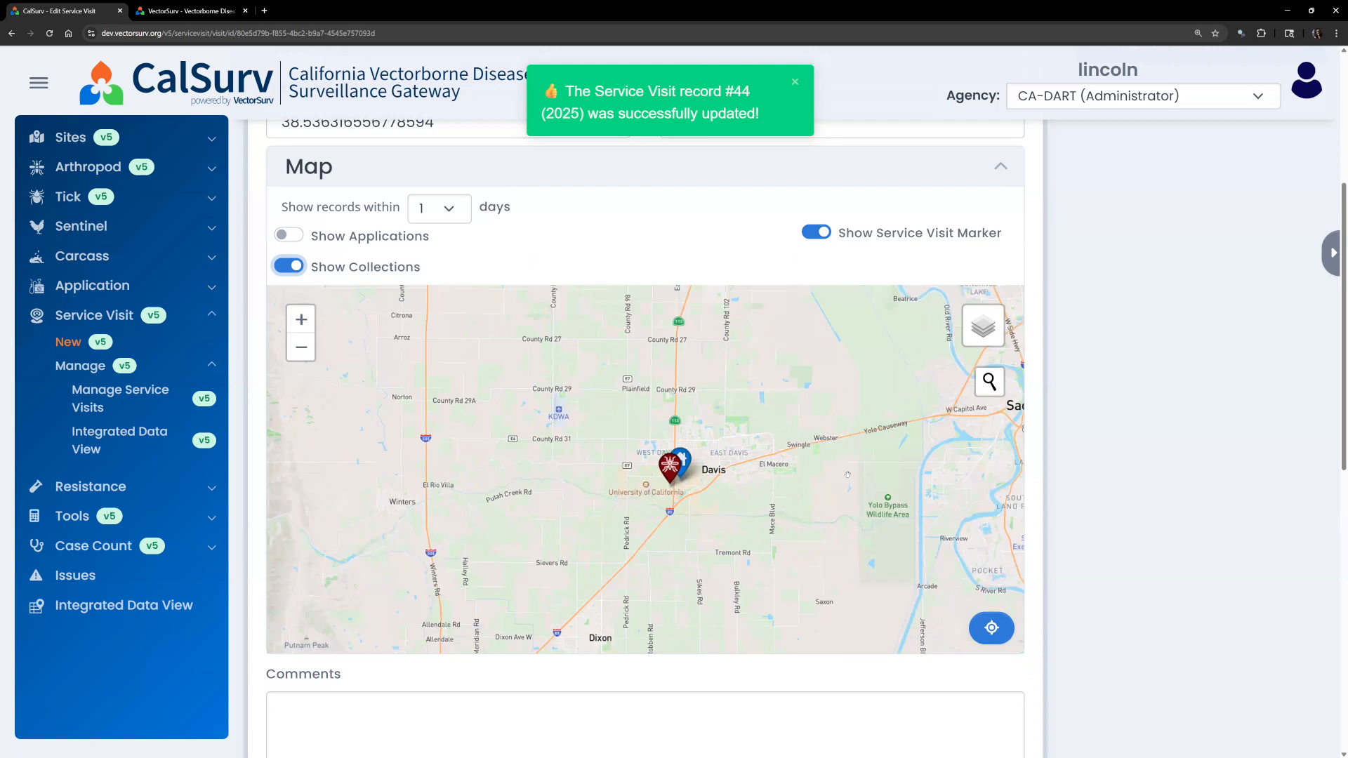
scroll(651, 479, "up", 2)
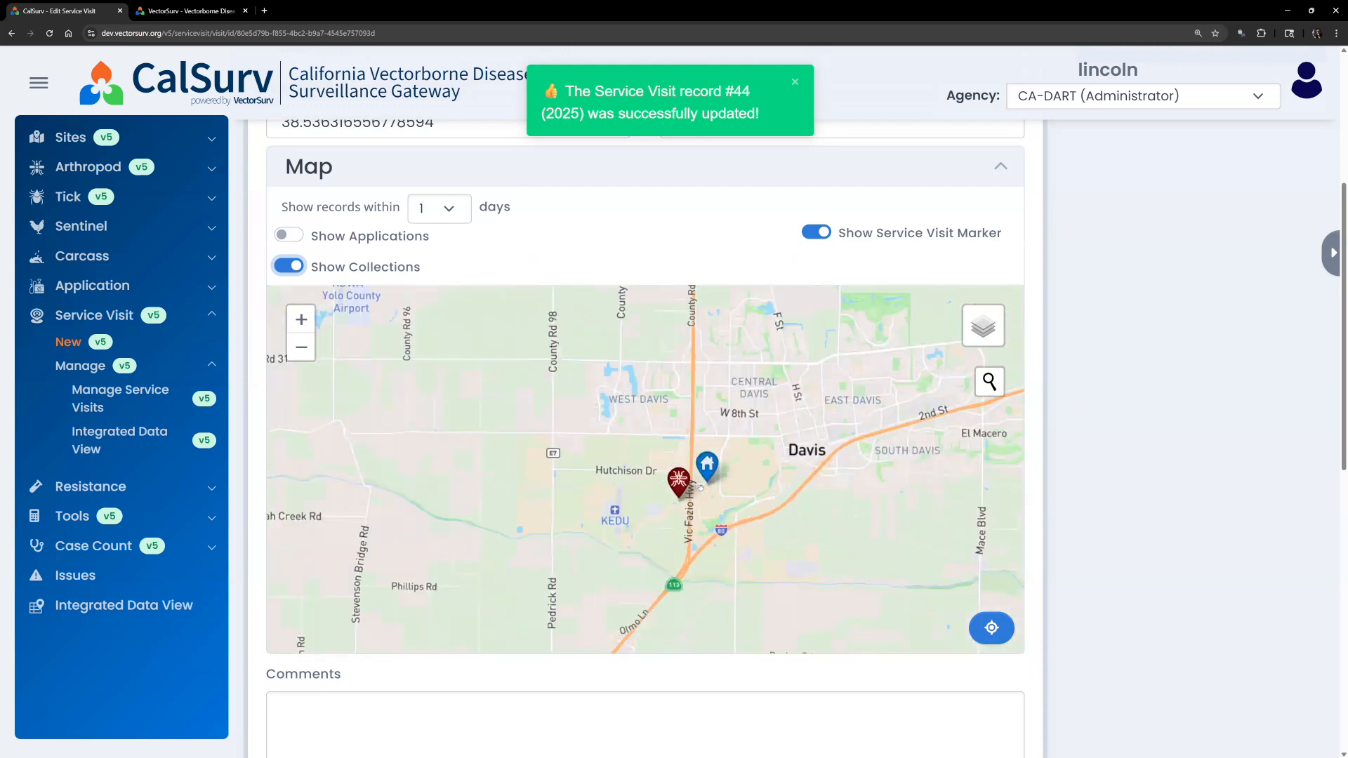
scroll(576, 526, "up", 5)
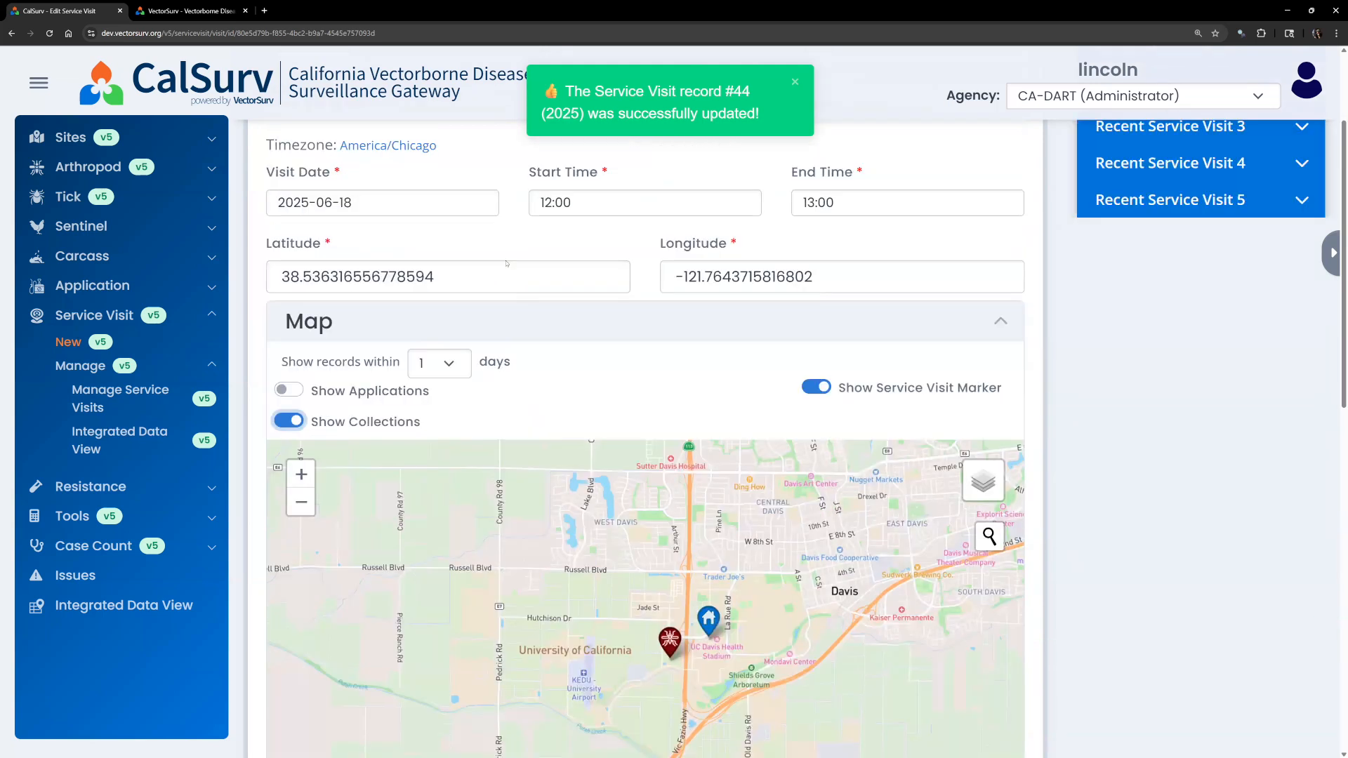
scroll(576, 526, "down", 5)
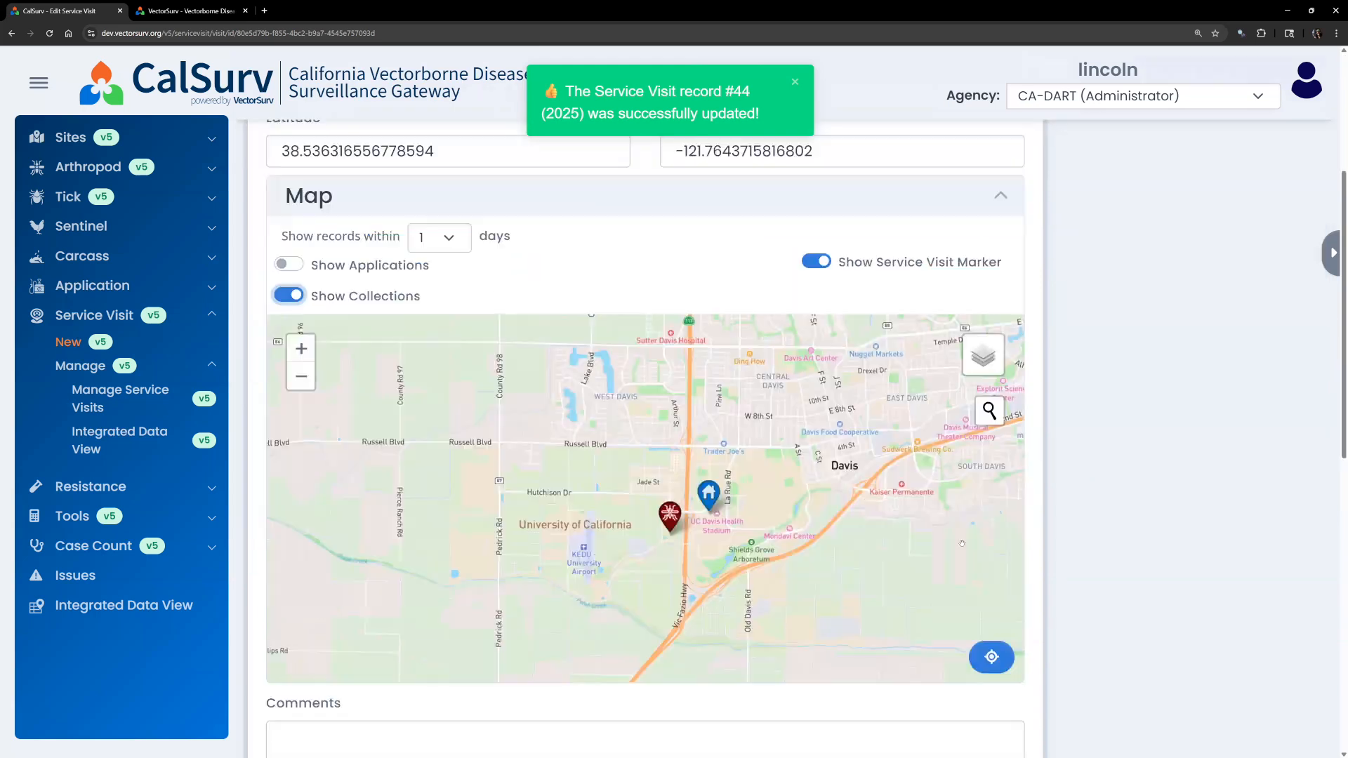
scroll(695, 515, "up", 2)
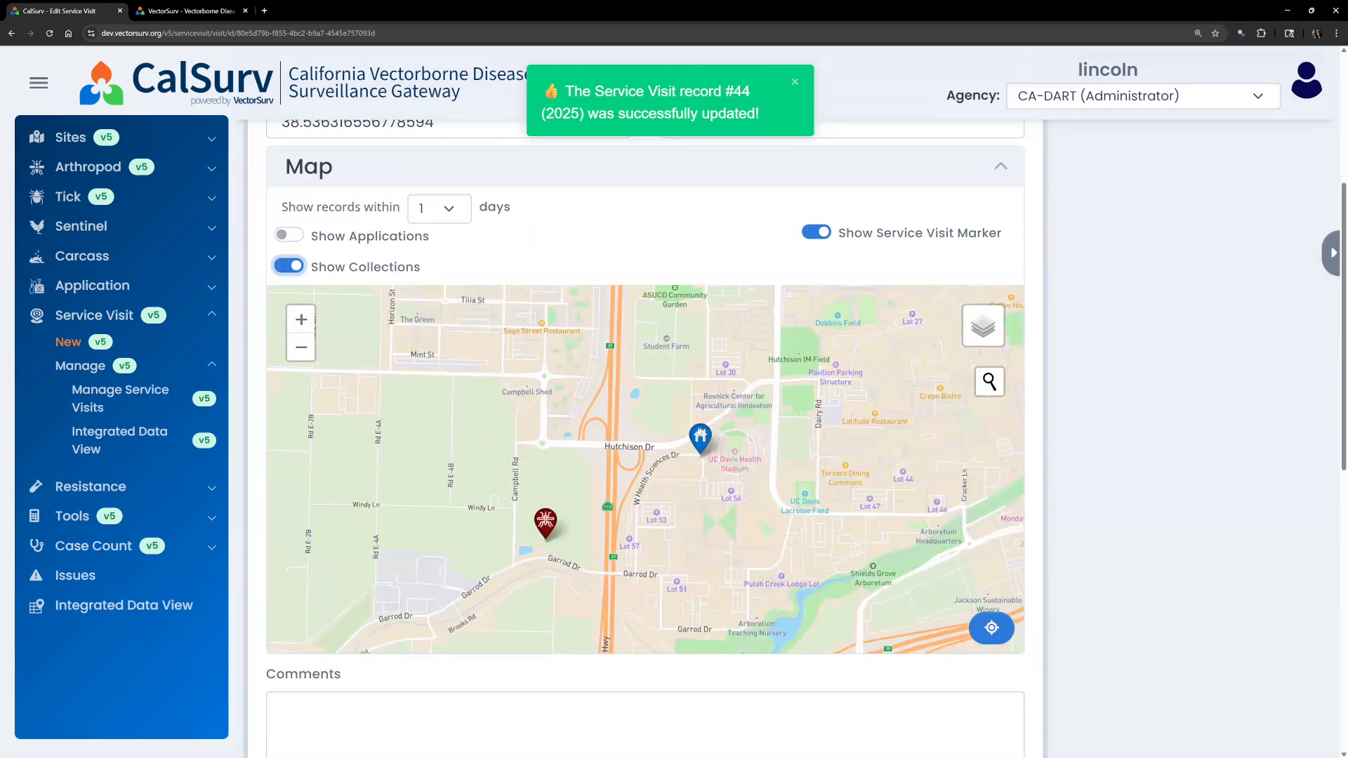
View the Collection #75 popup on the map, close it, and scroll to Collections/Inspections.
left_click(547, 523)
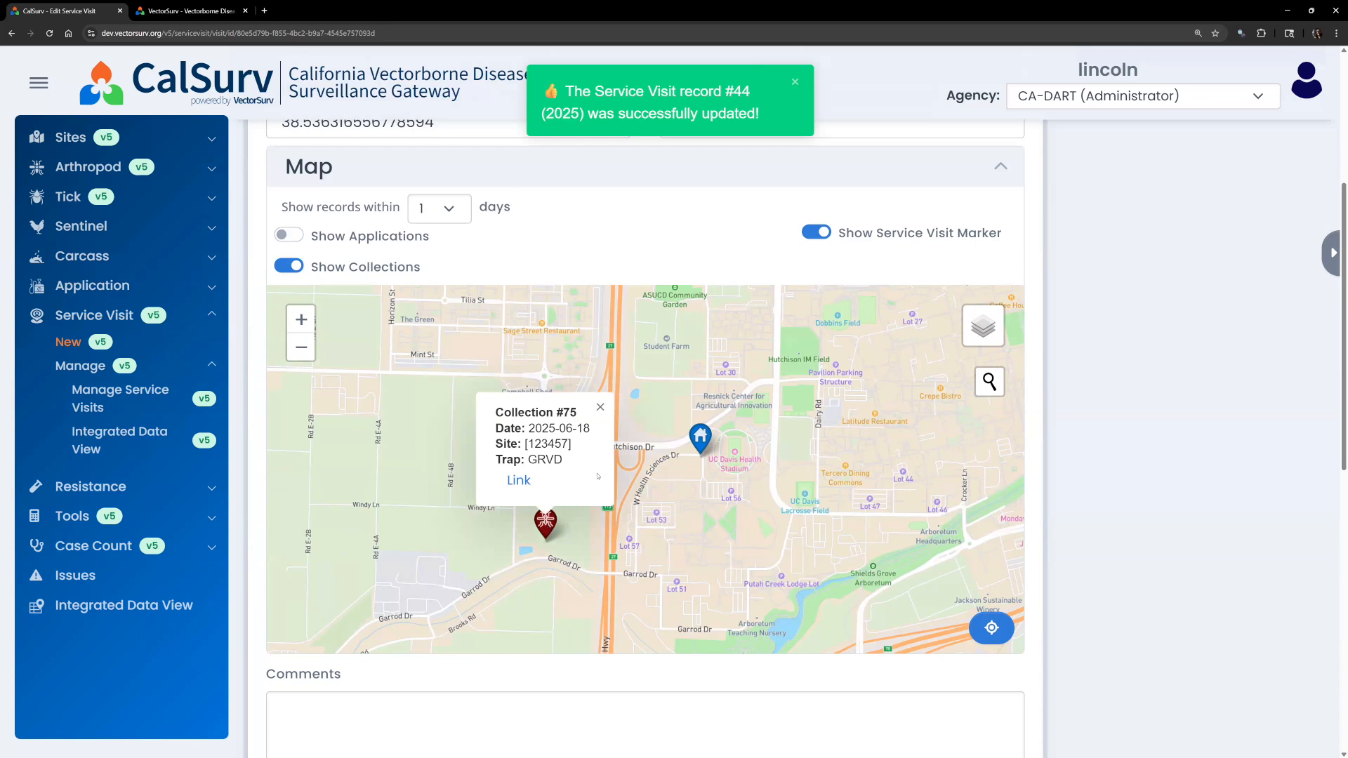
scroll(489, 298, "up", 1)
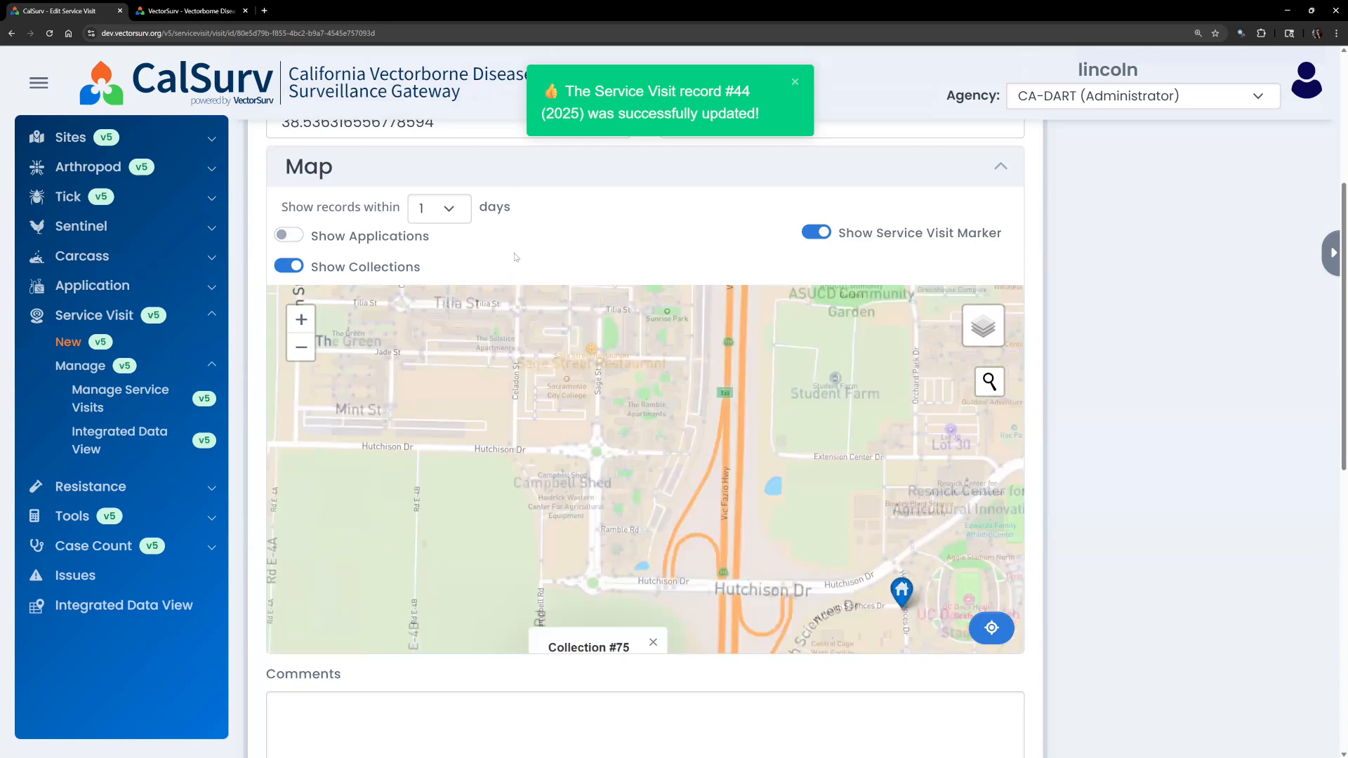
scroll(360, 308, "up", 5)
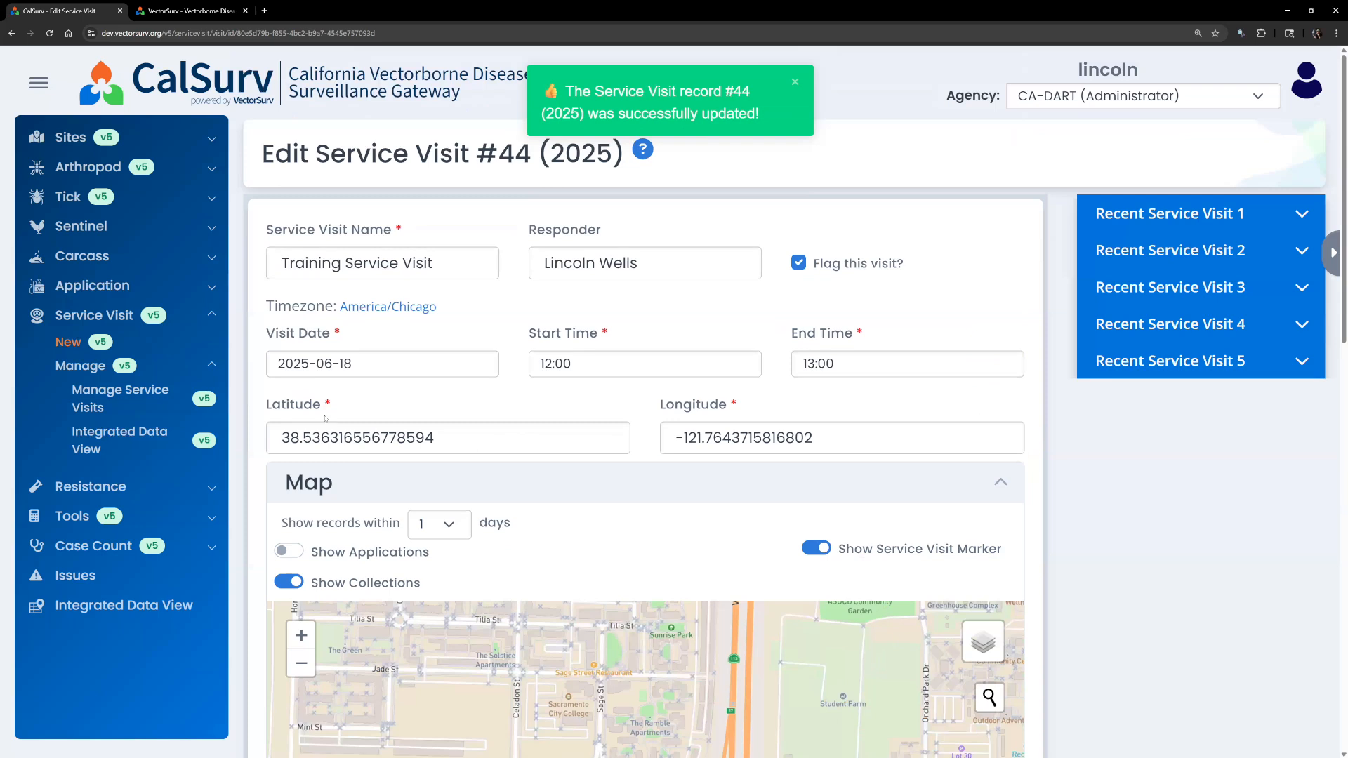
scroll(608, 528, "down", 5)
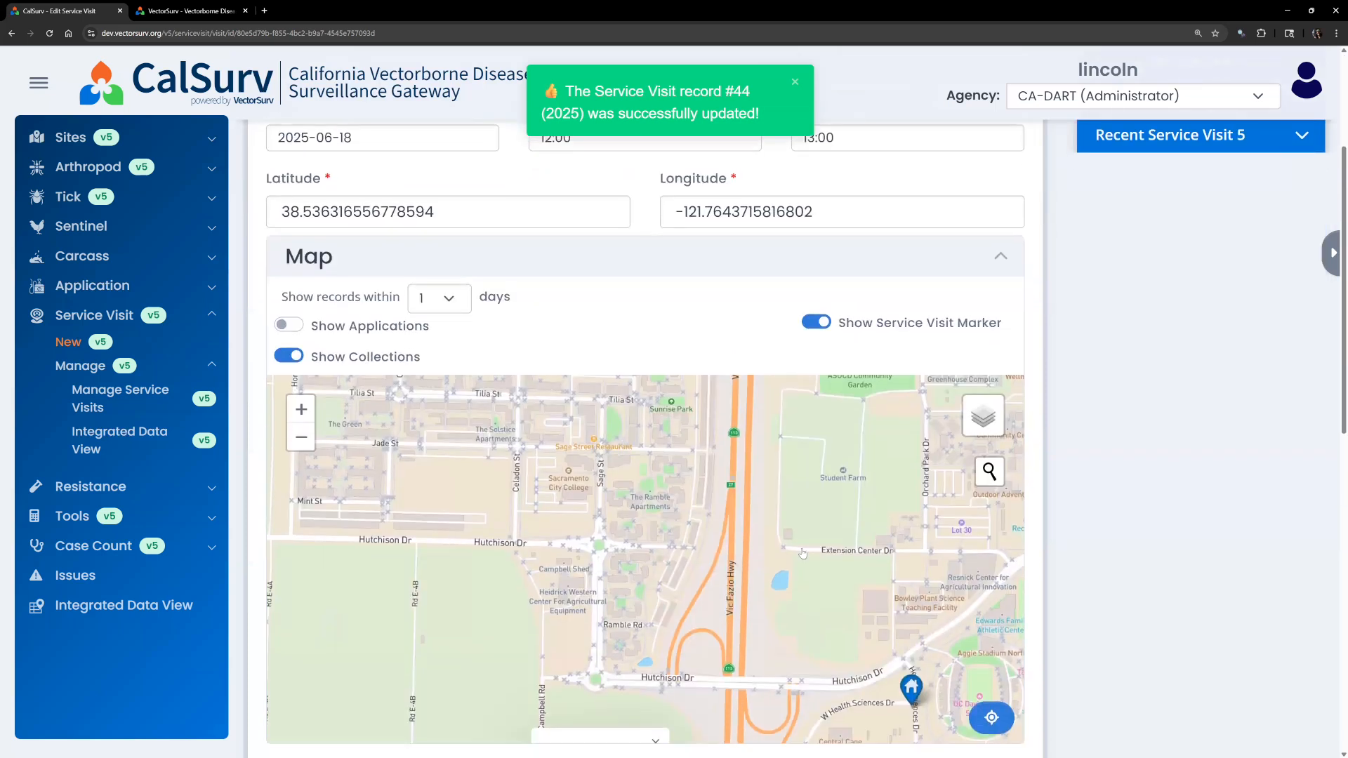
scroll(797, 546, "down", 3)
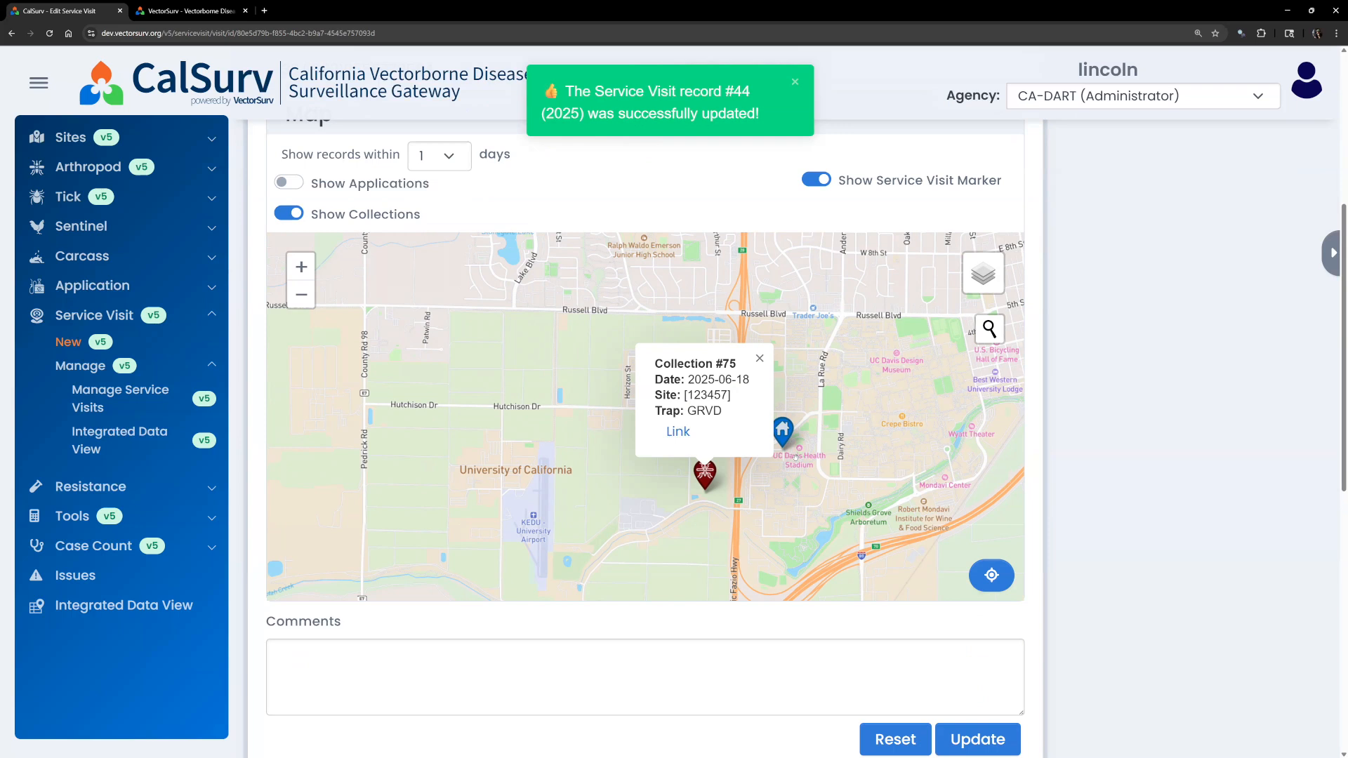
scroll(716, 501, "up", 1)
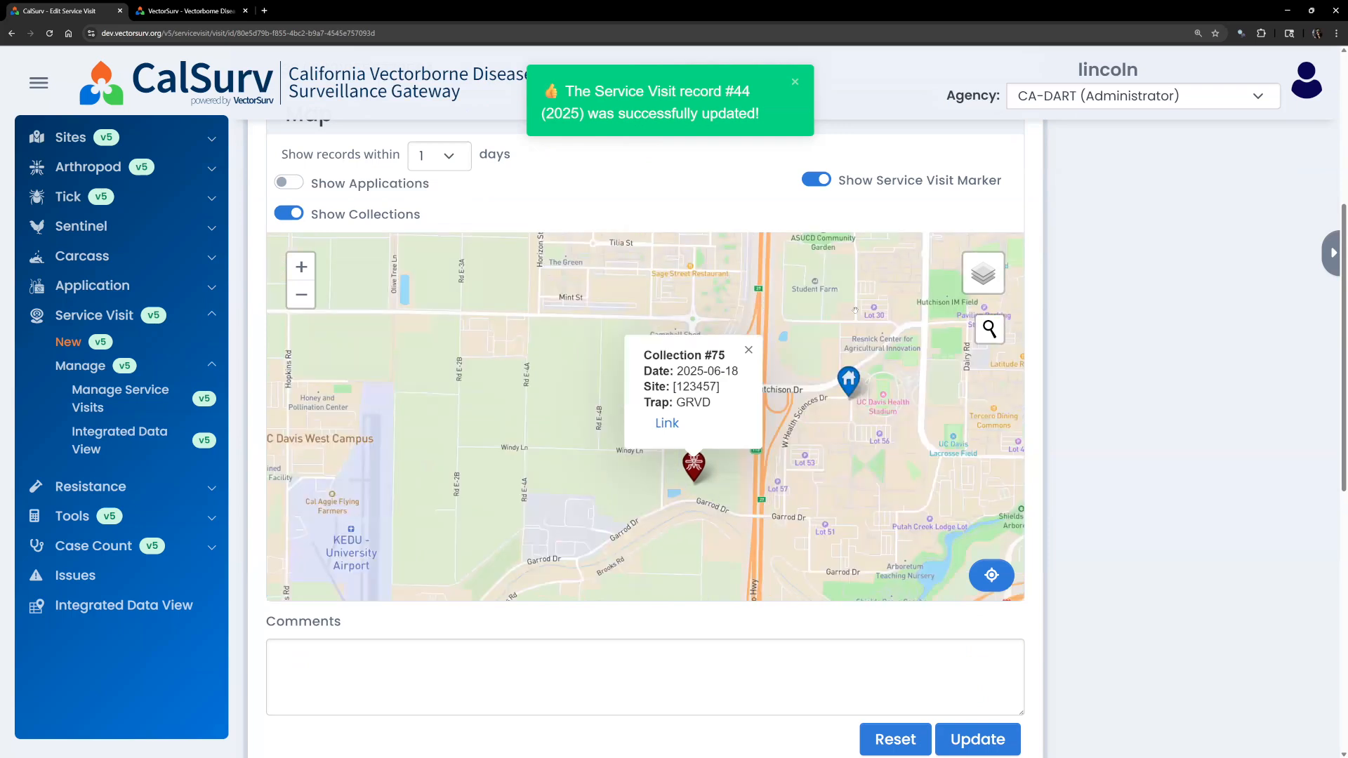
scroll(703, 503, "up", 1)
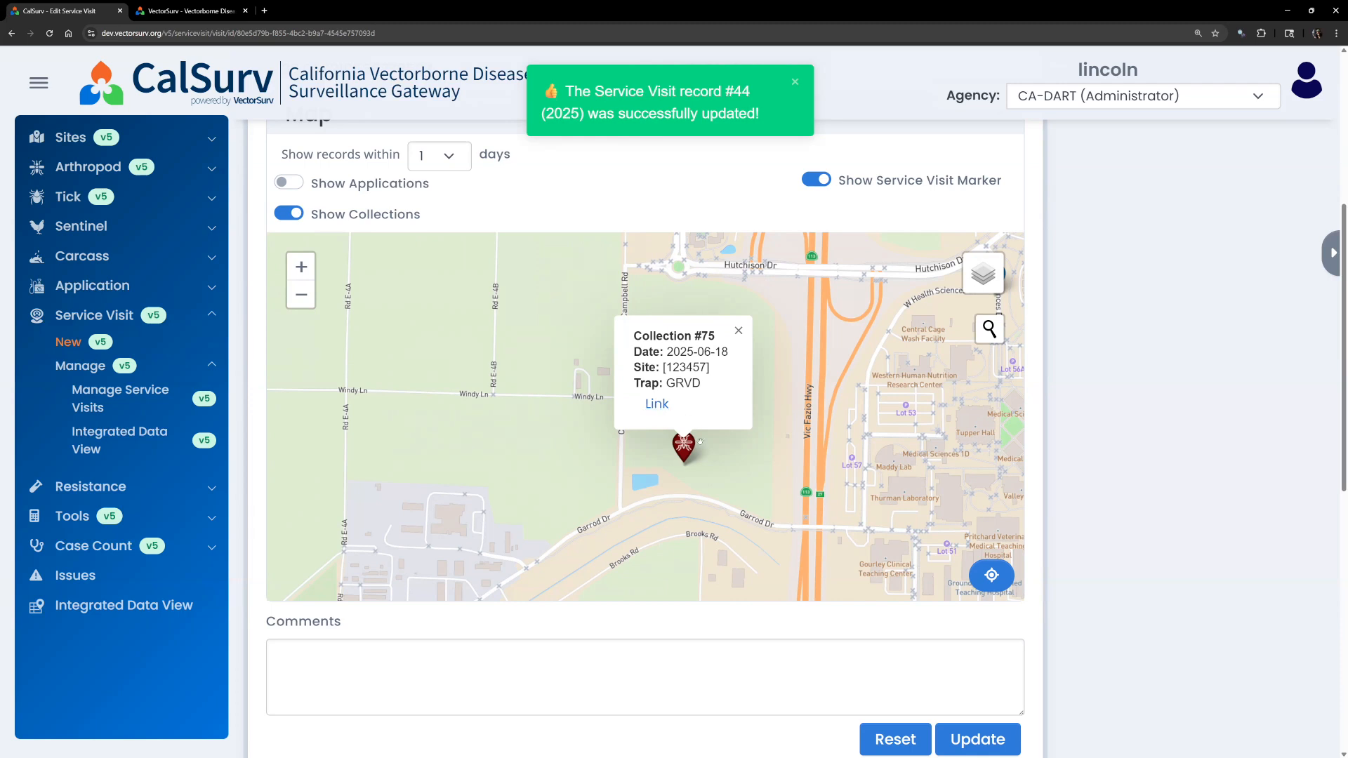
left_click(685, 456)
left_click(686, 456)
left_click(737, 335)
scroll(1180, 417, "down", 6)
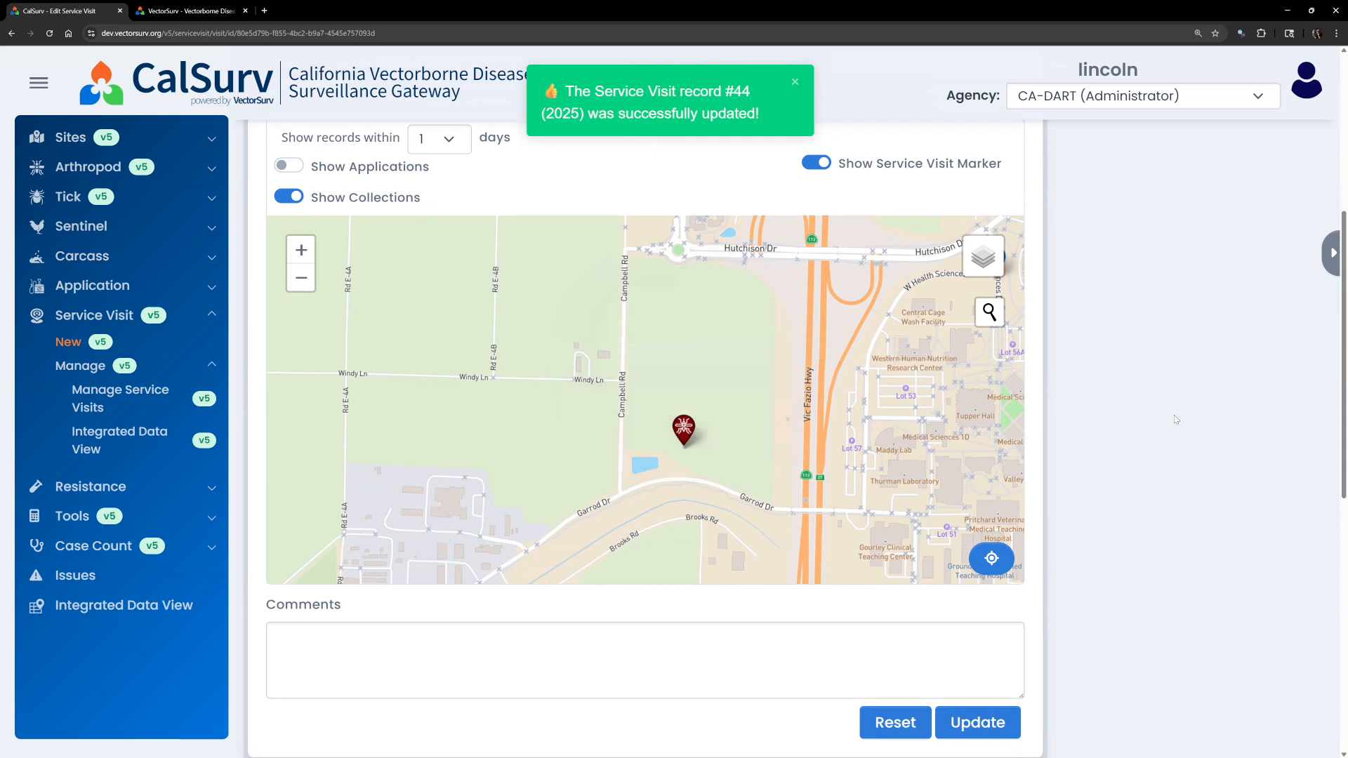
scroll(1176, 419, "down", 3)
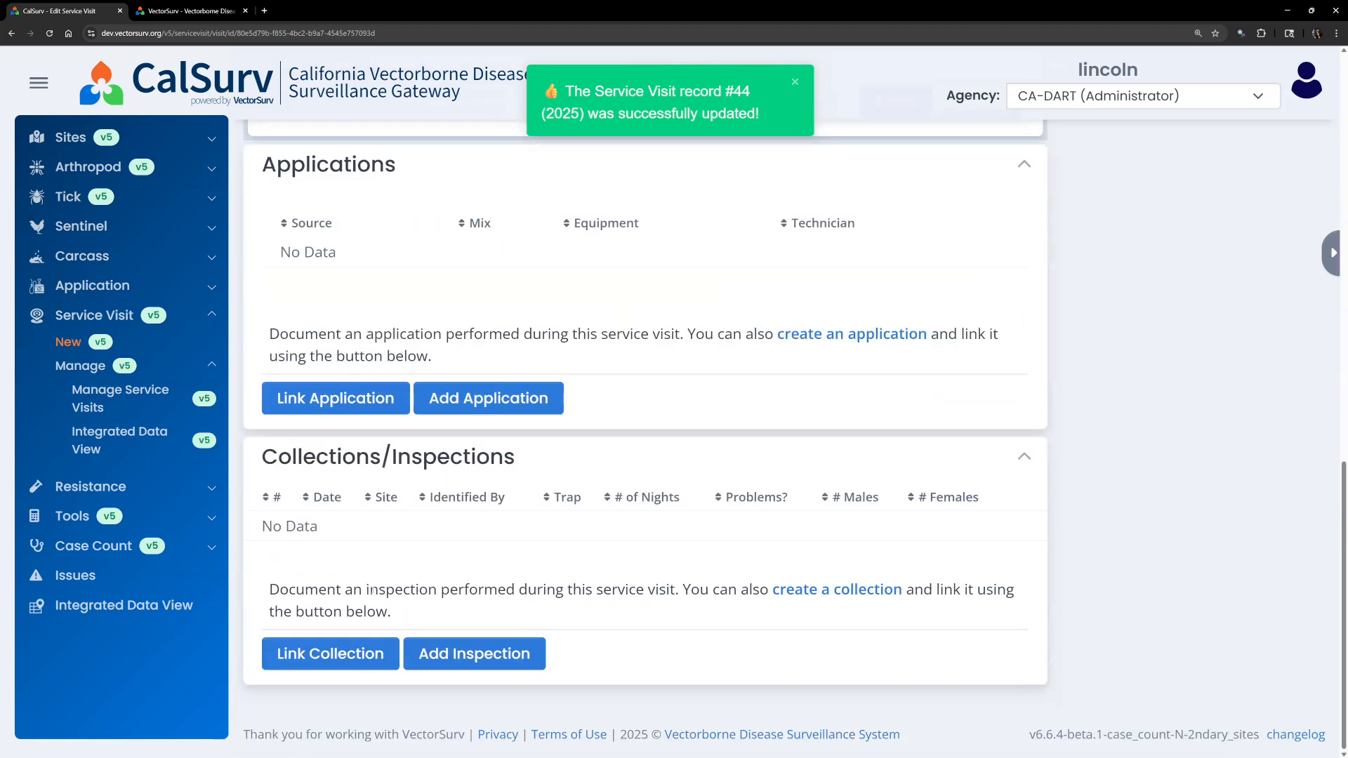
left_click(307, 665)
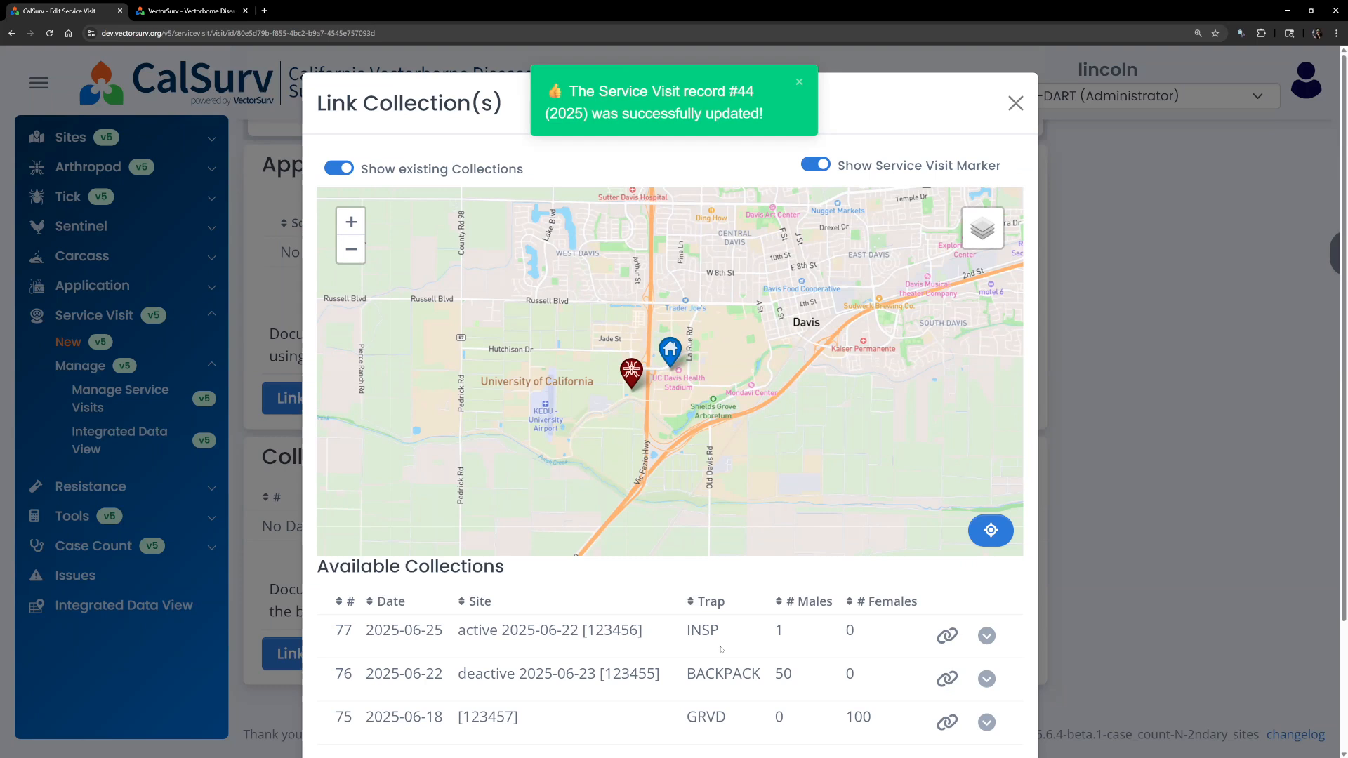
scroll(680, 636, "down", 2)
scroll(679, 636, "up", 2)
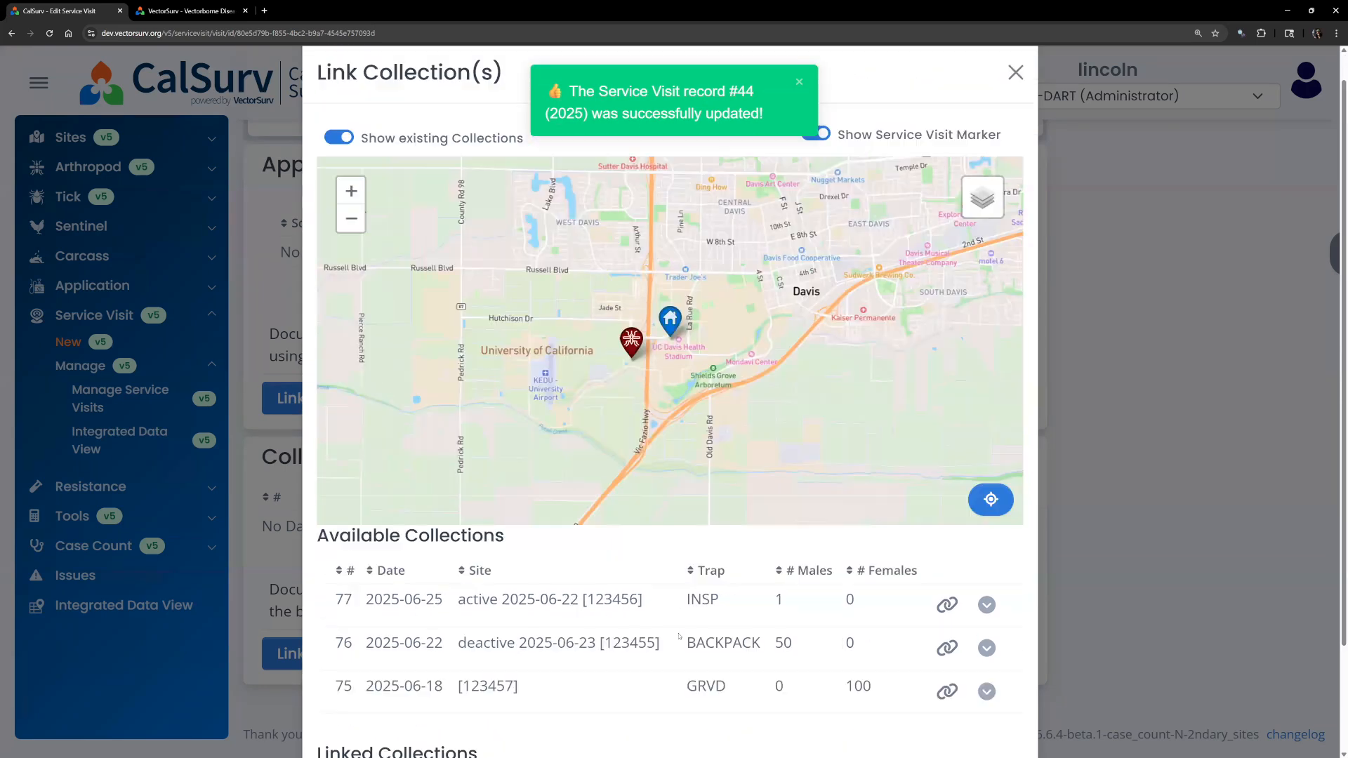
scroll(680, 636, "down", 2)
scroll(706, 577, "up", 2)
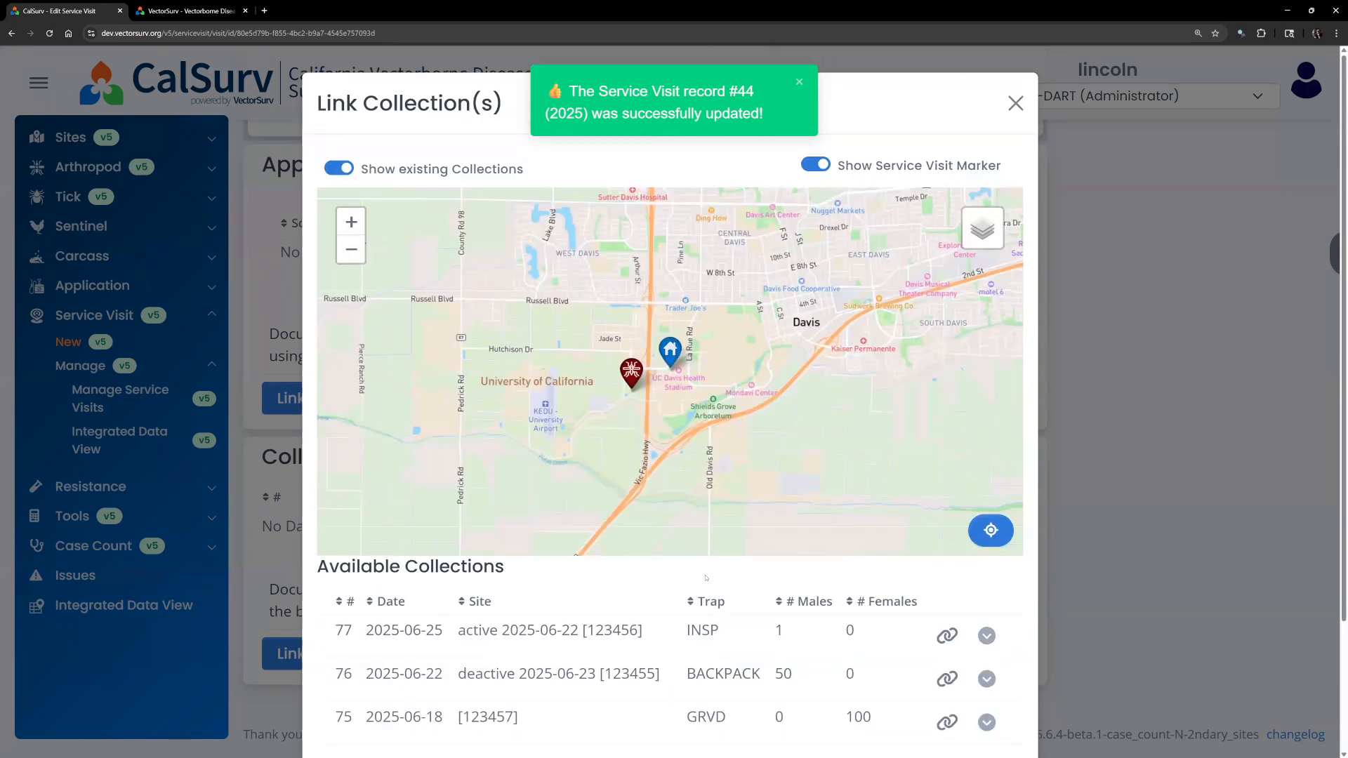
left_click(1015, 104)
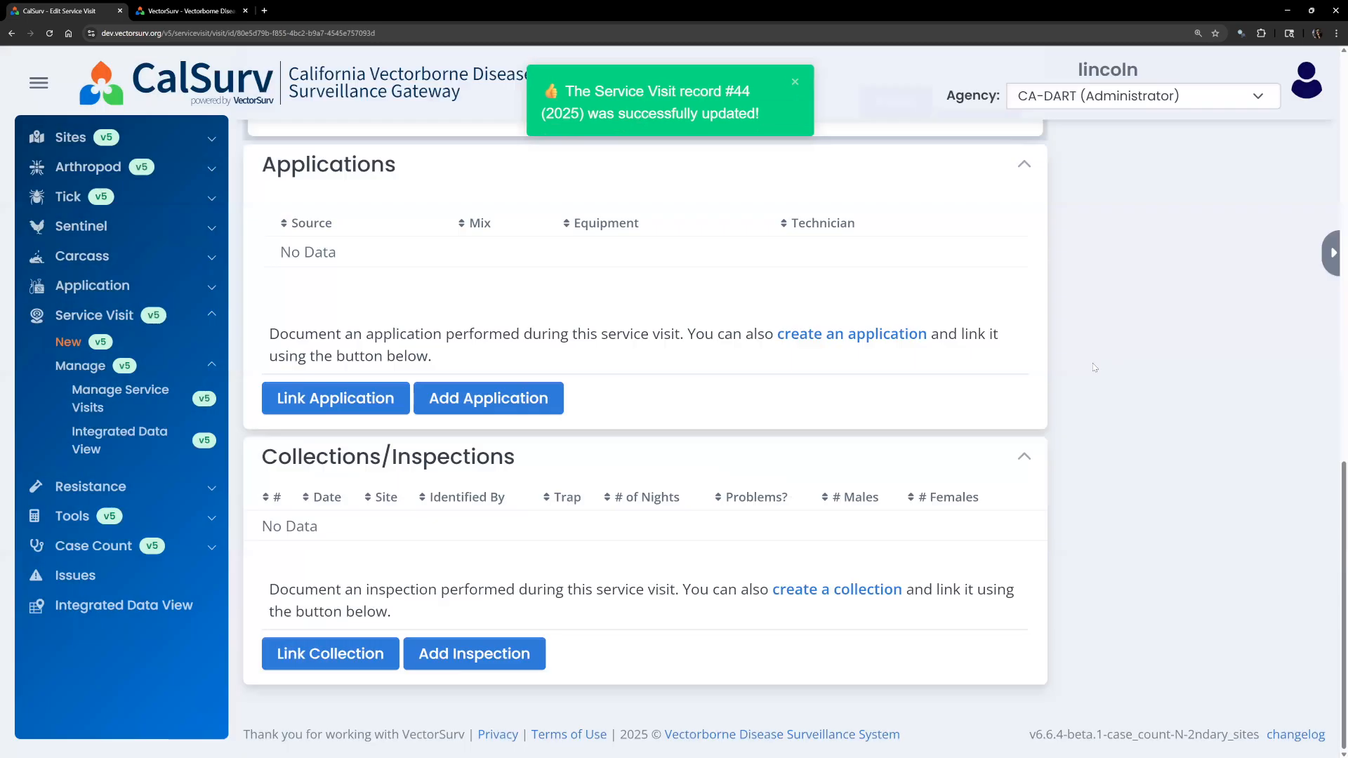
scroll(1114, 376, "up", 9)
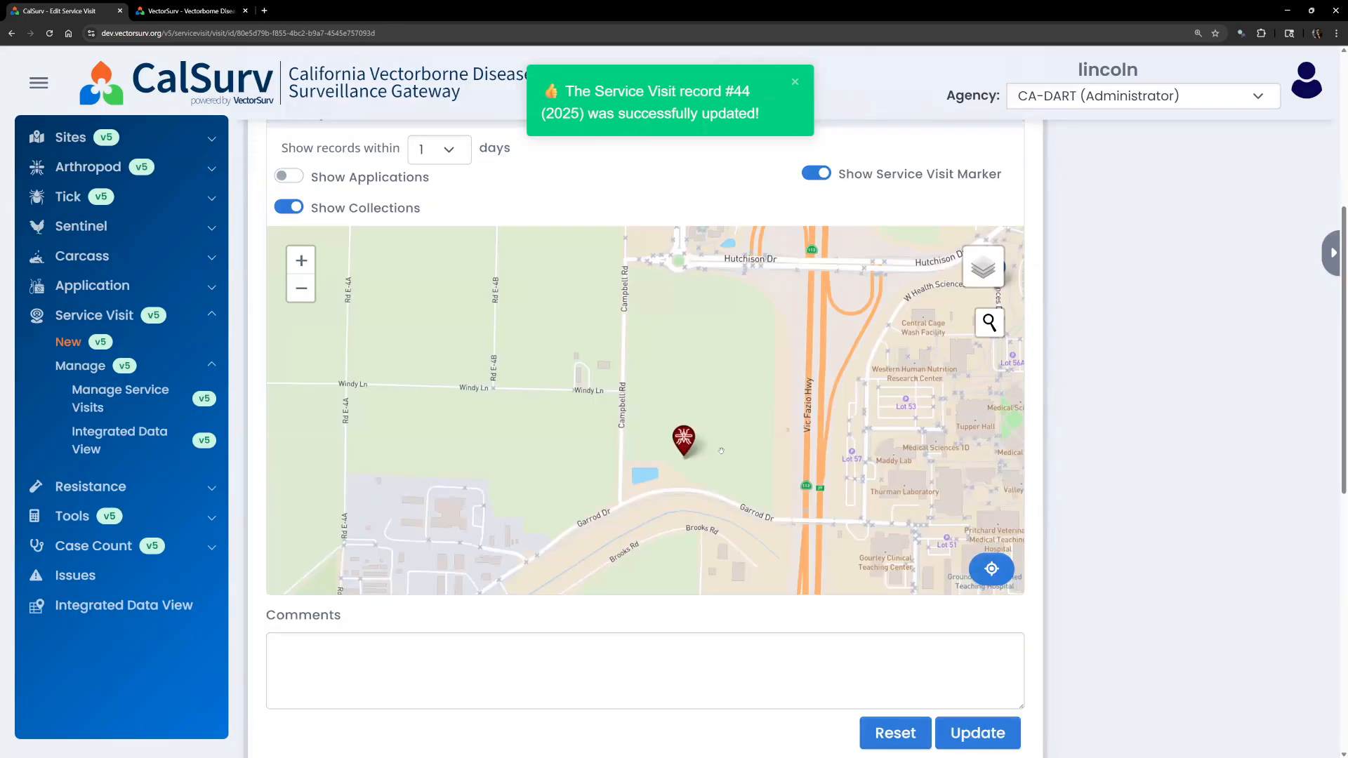
left_click(679, 448)
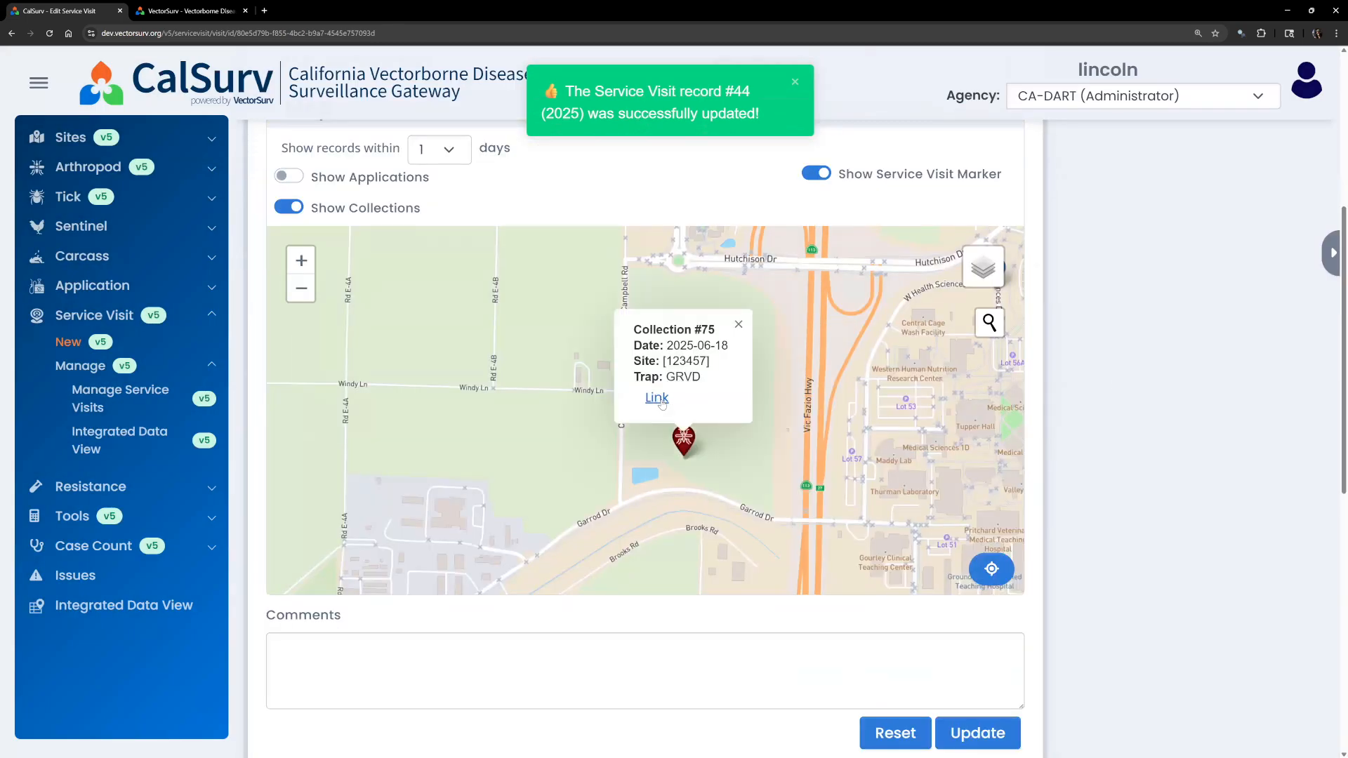
left_click(661, 399)
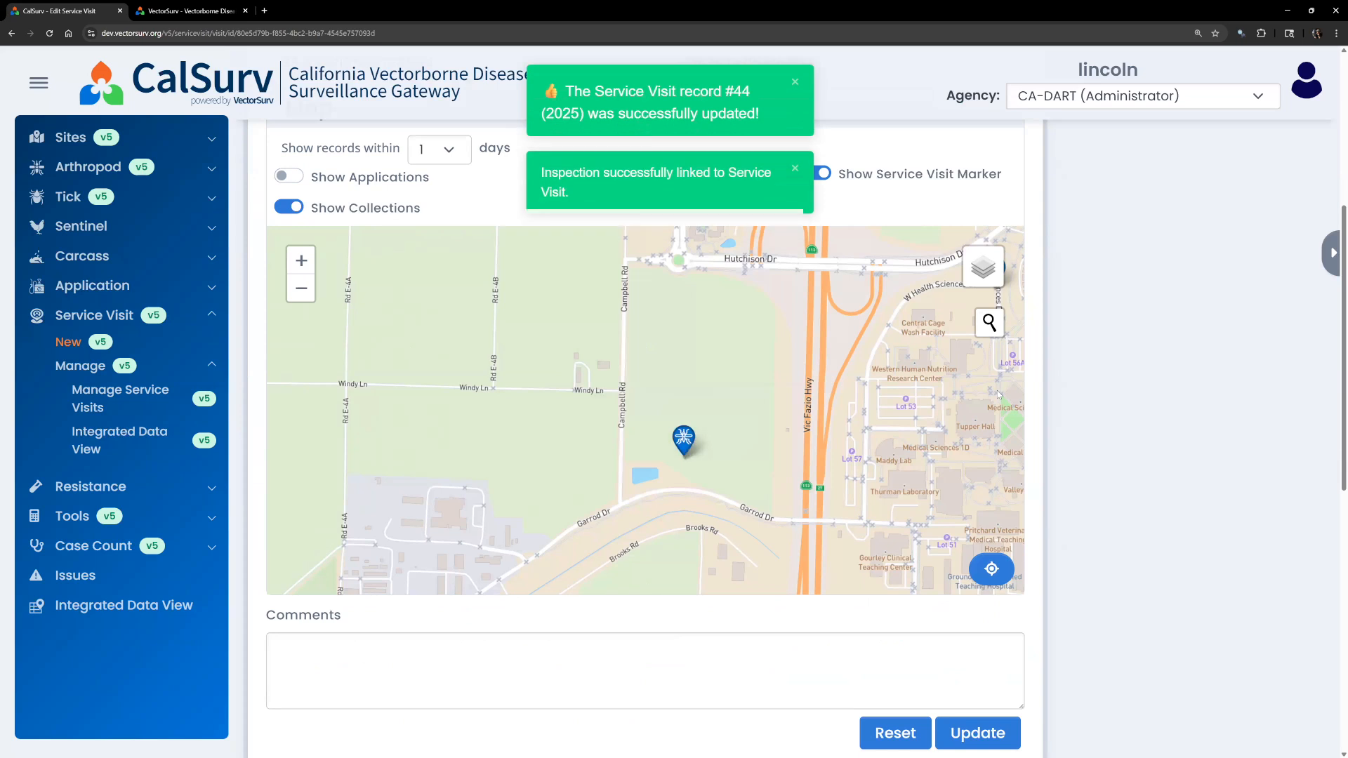
mouse_move(686, 450)
left_mouse_down()
mouse_move(554, 469)
mouse_move(542, 484)
left_mouse_up()
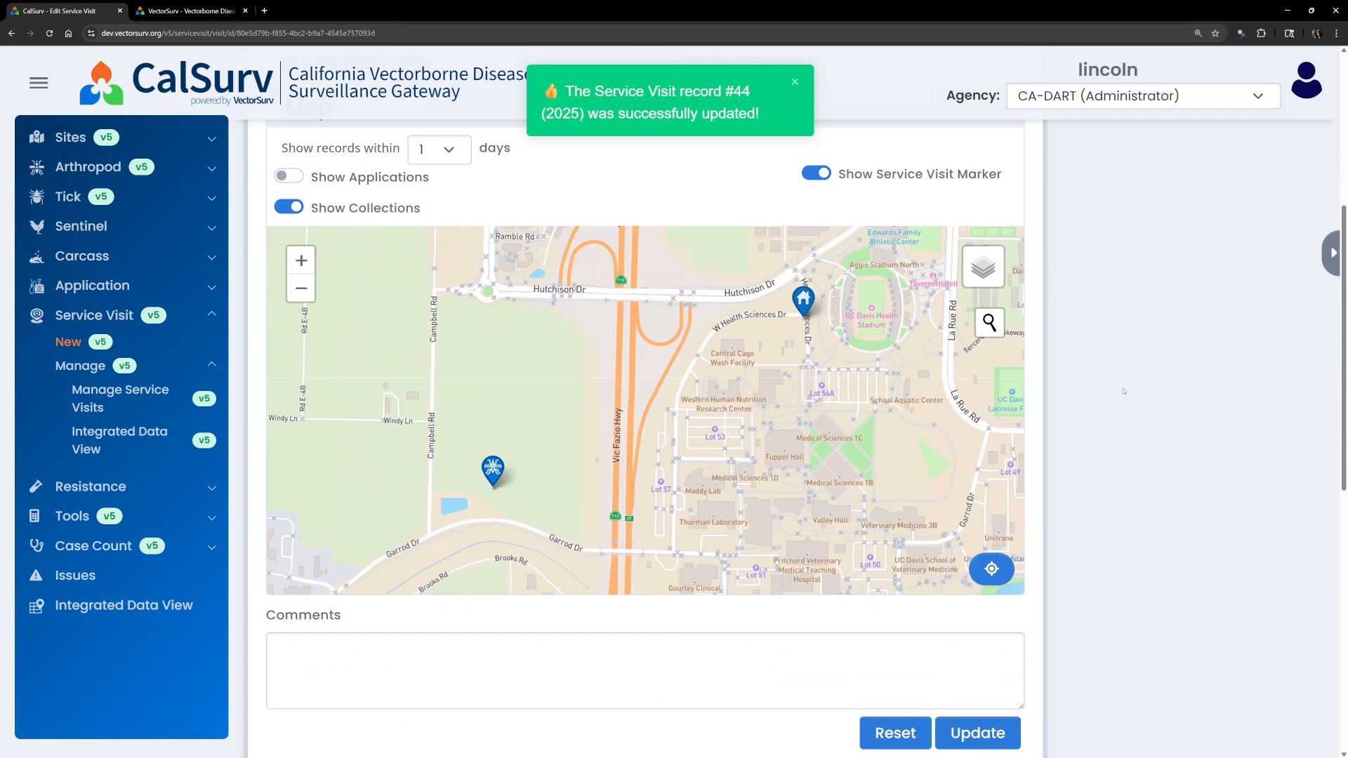
scroll(1087, 454, "down", 9)
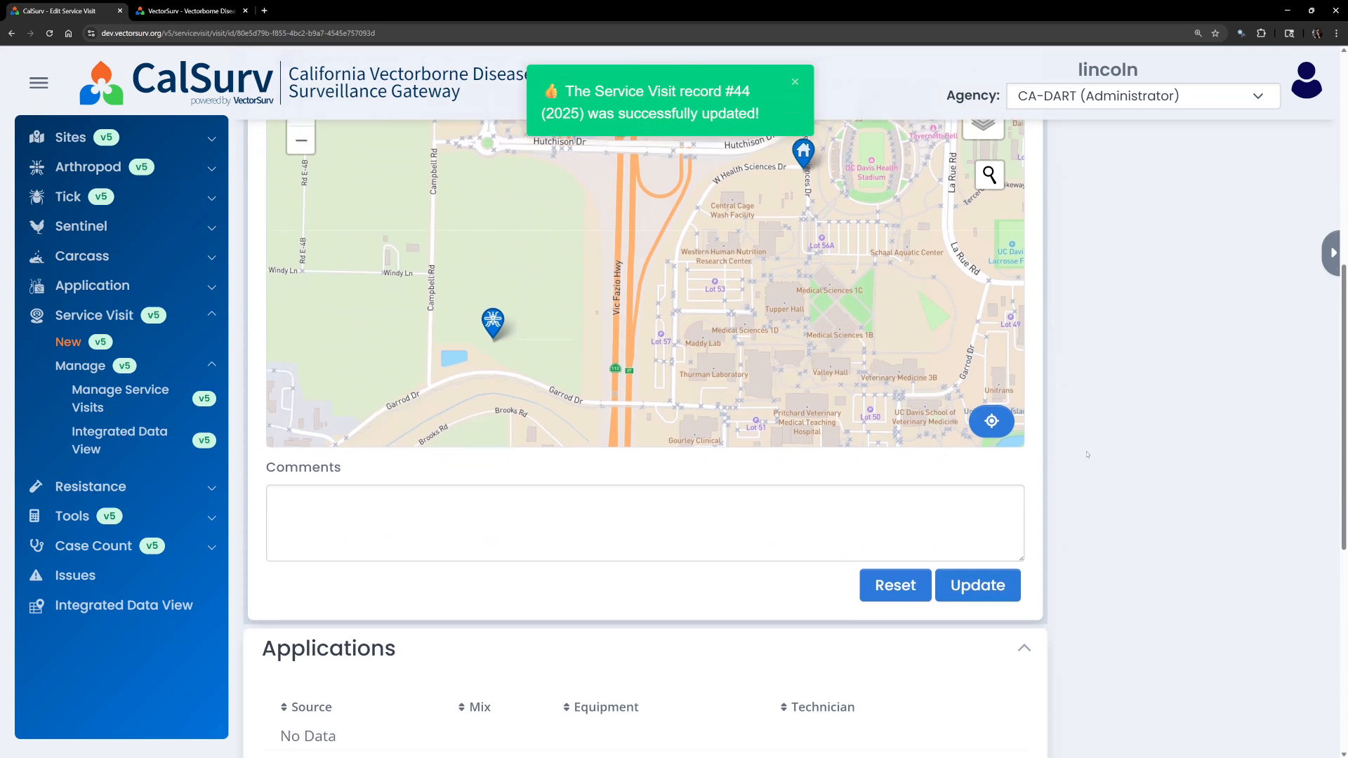
scroll(1087, 454, "up", 10)
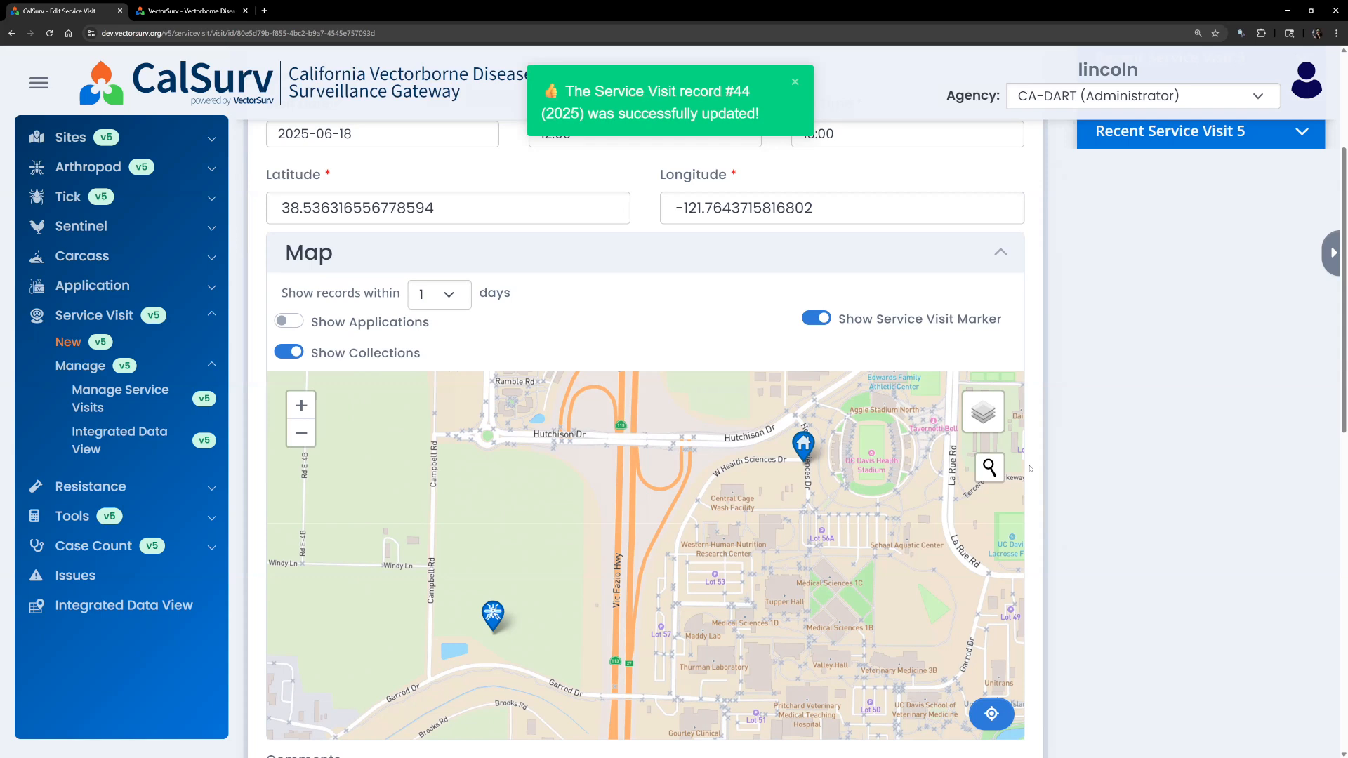
scroll(1030, 468, "down", 10)
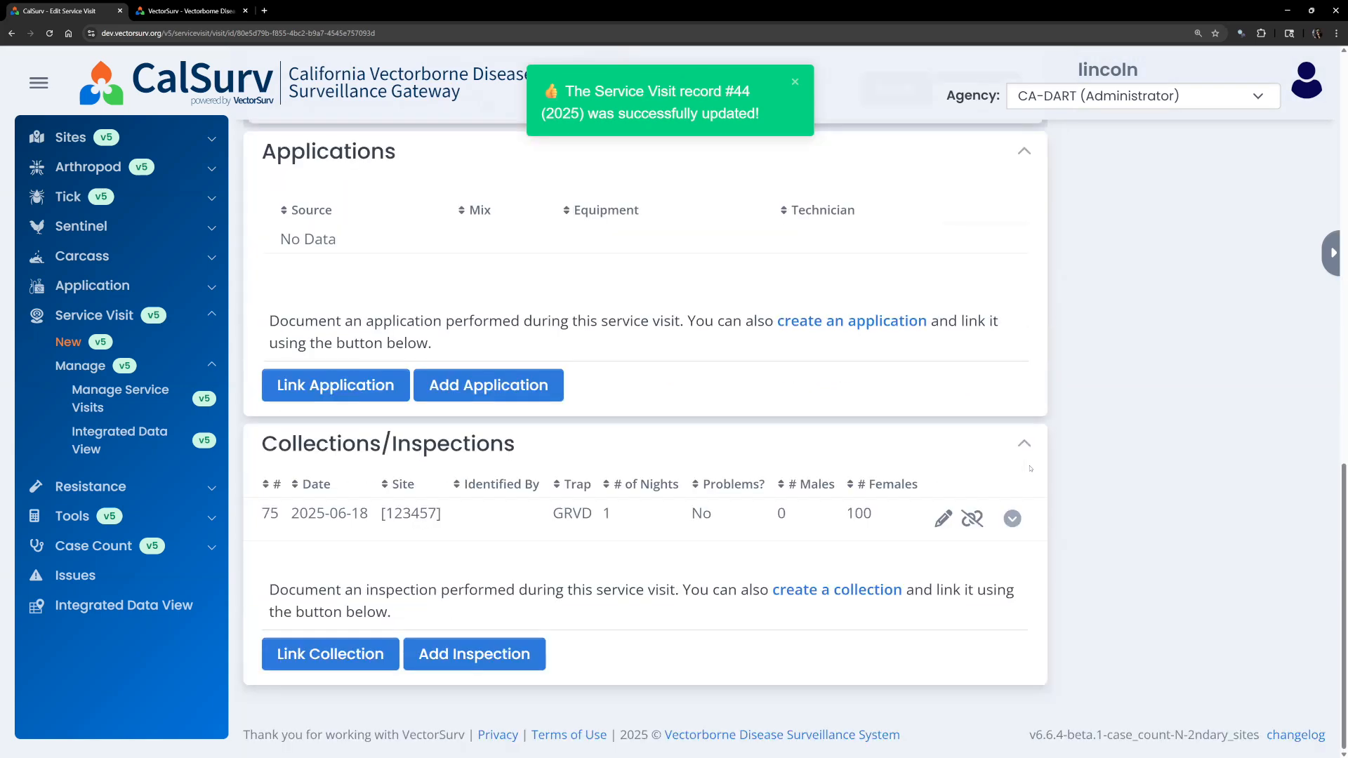
left_click(823, 595)
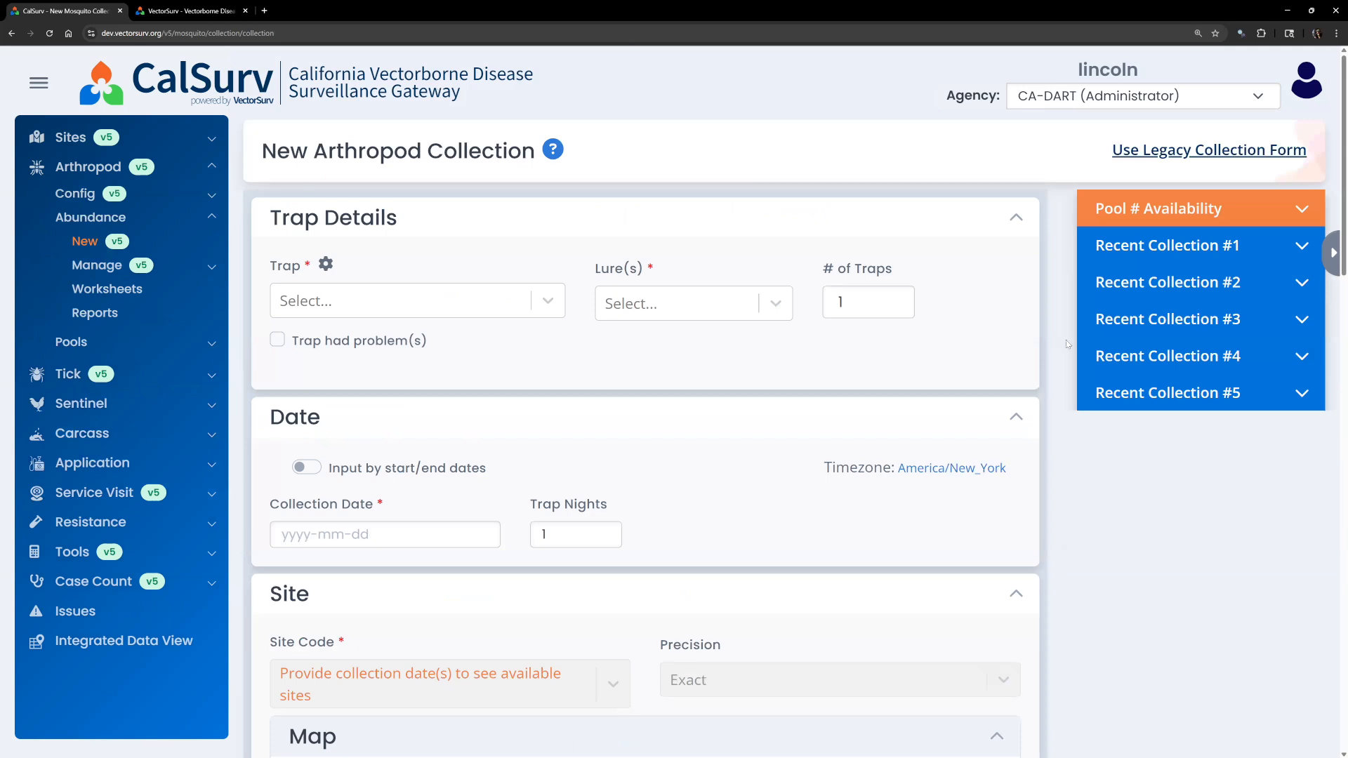
left_click(12, 33)
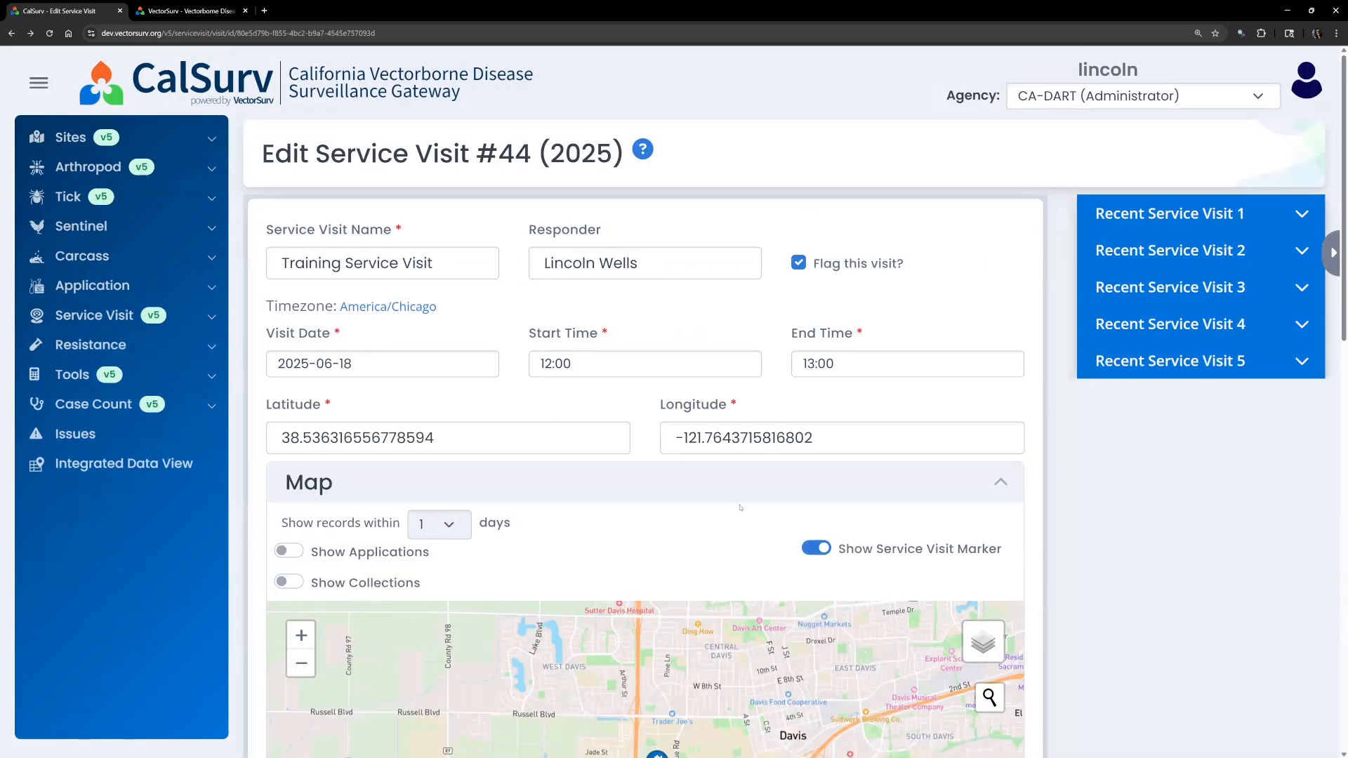
scroll(739, 507, "down", 10)
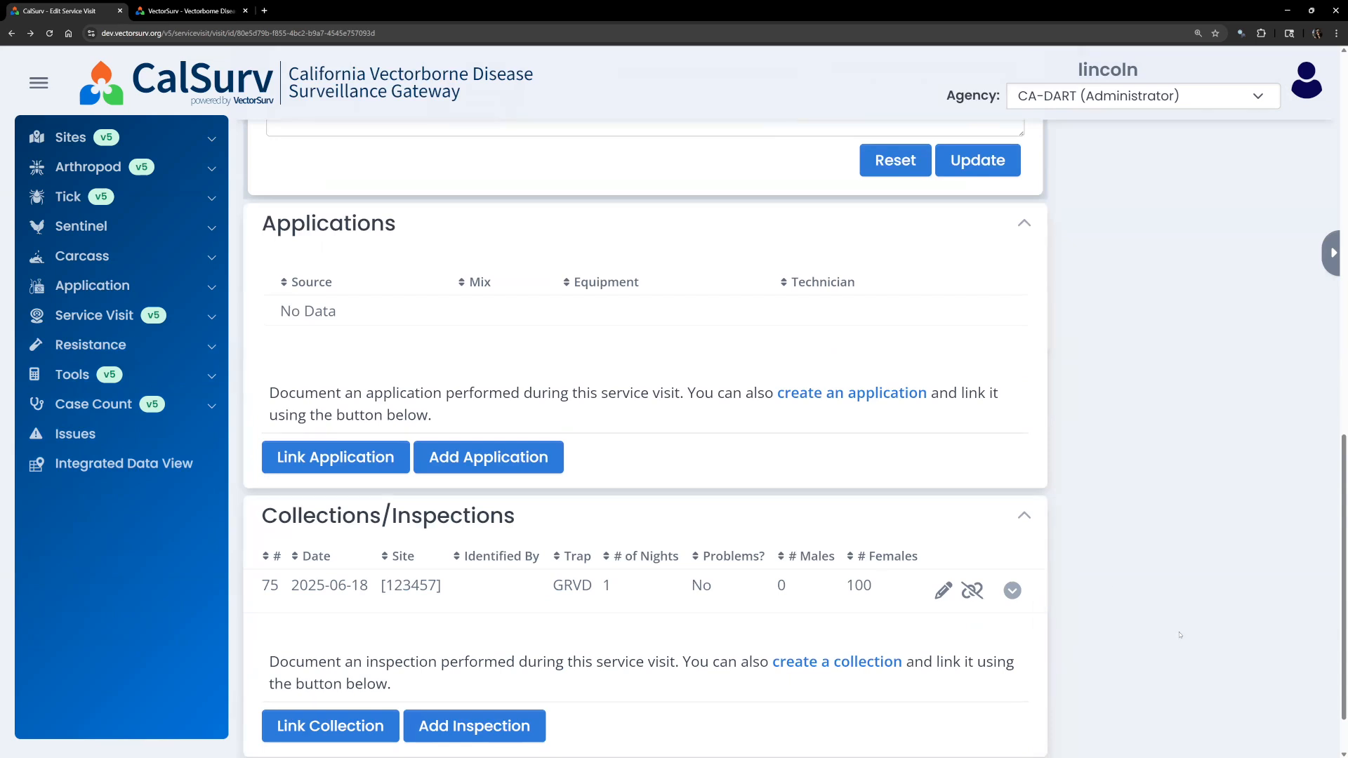
scroll(1179, 635, "down", 1)
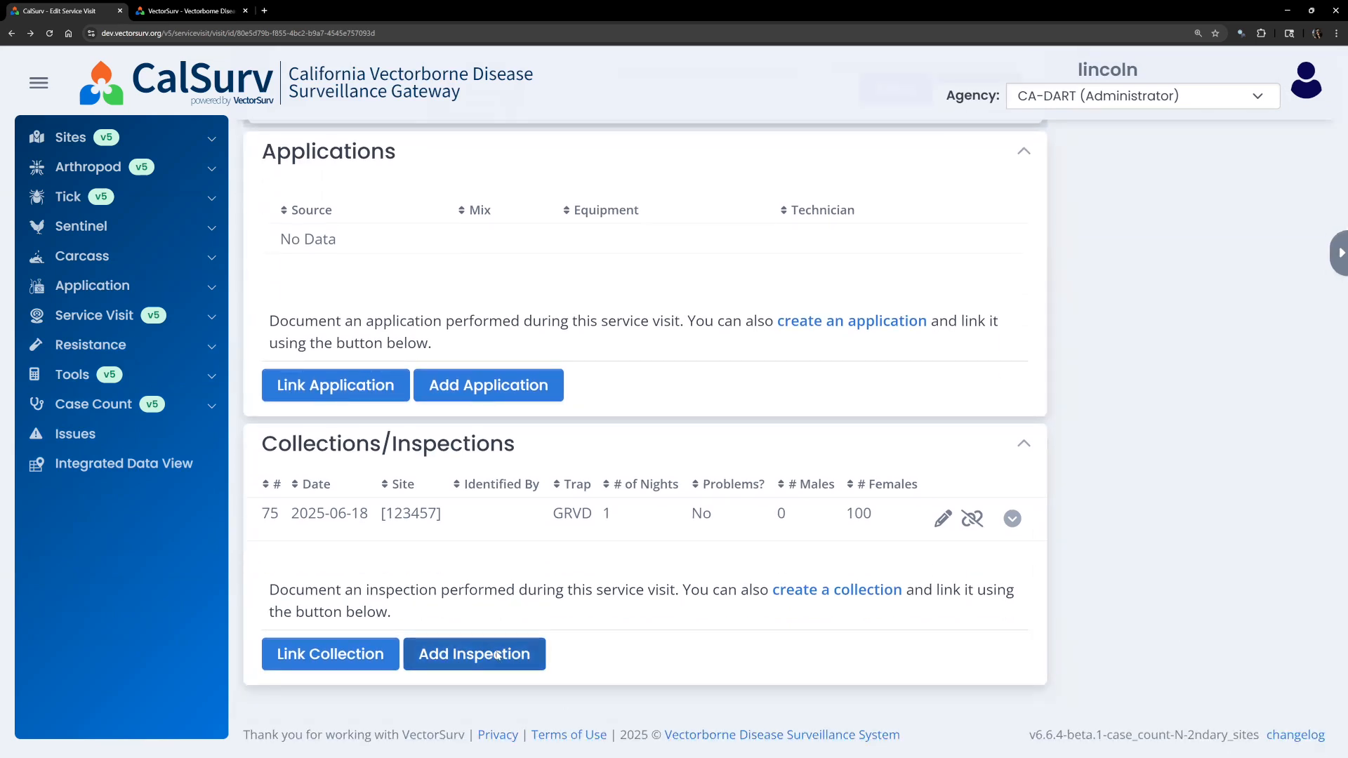
left_click(497, 655)
left_click(758, 203)
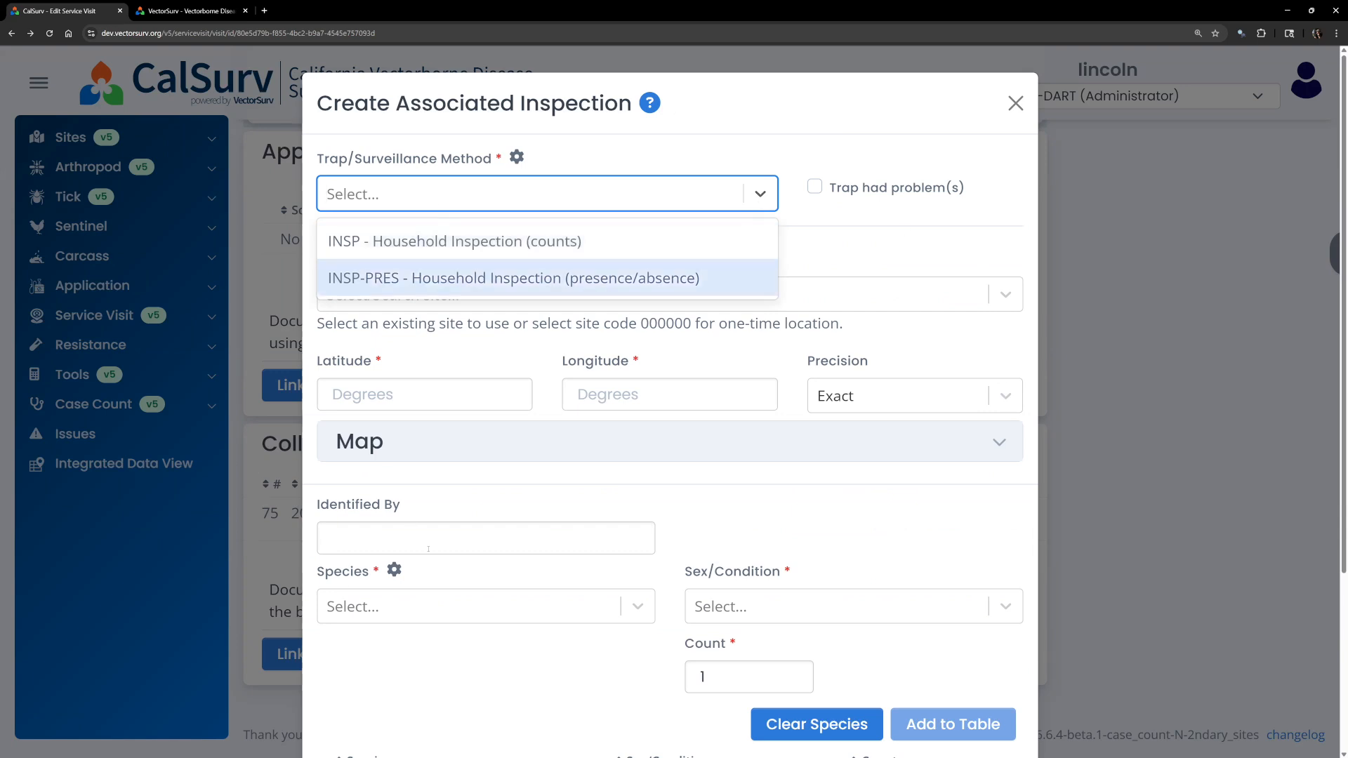
left_click(1015, 103)
left_click(1015, 103)
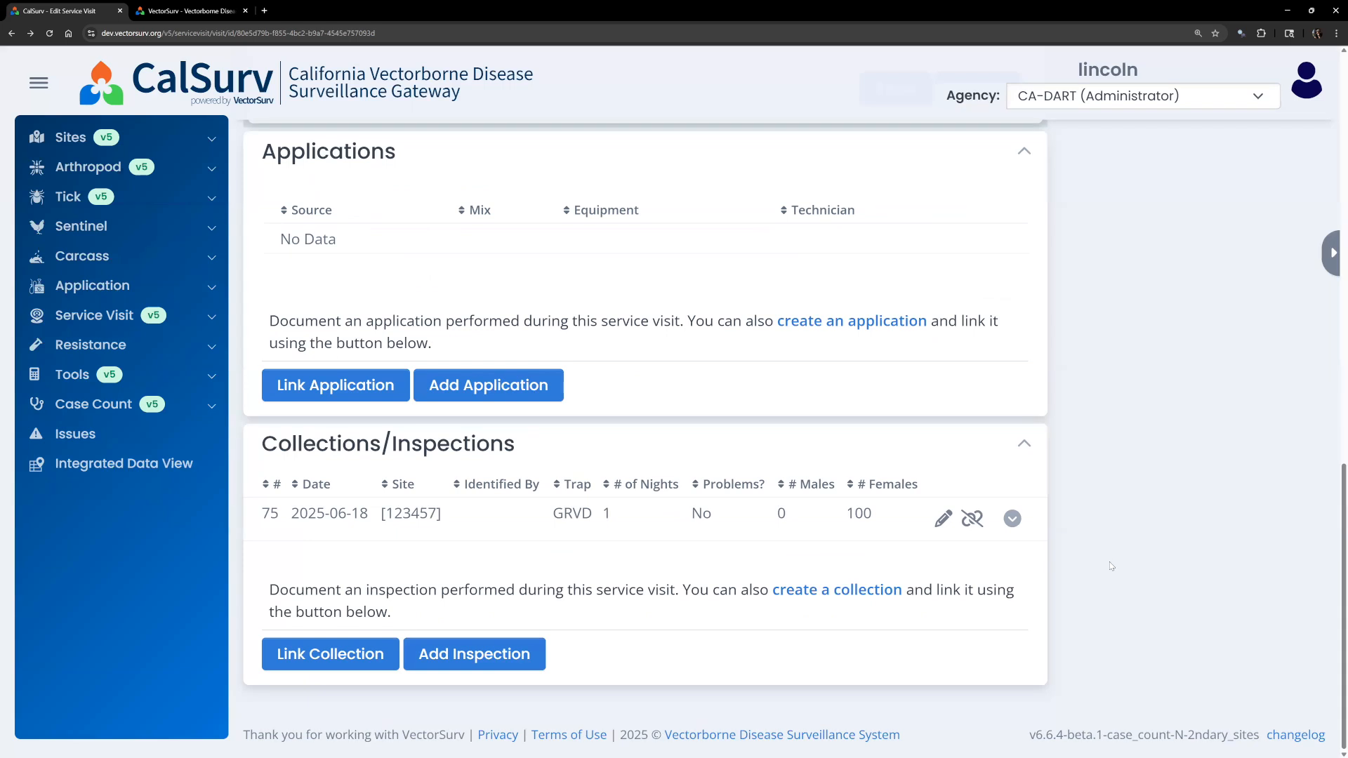
Turn on Show Applications and pan the map to reveal the one application near north Sacramento.
scroll(1111, 566, "up", 10)
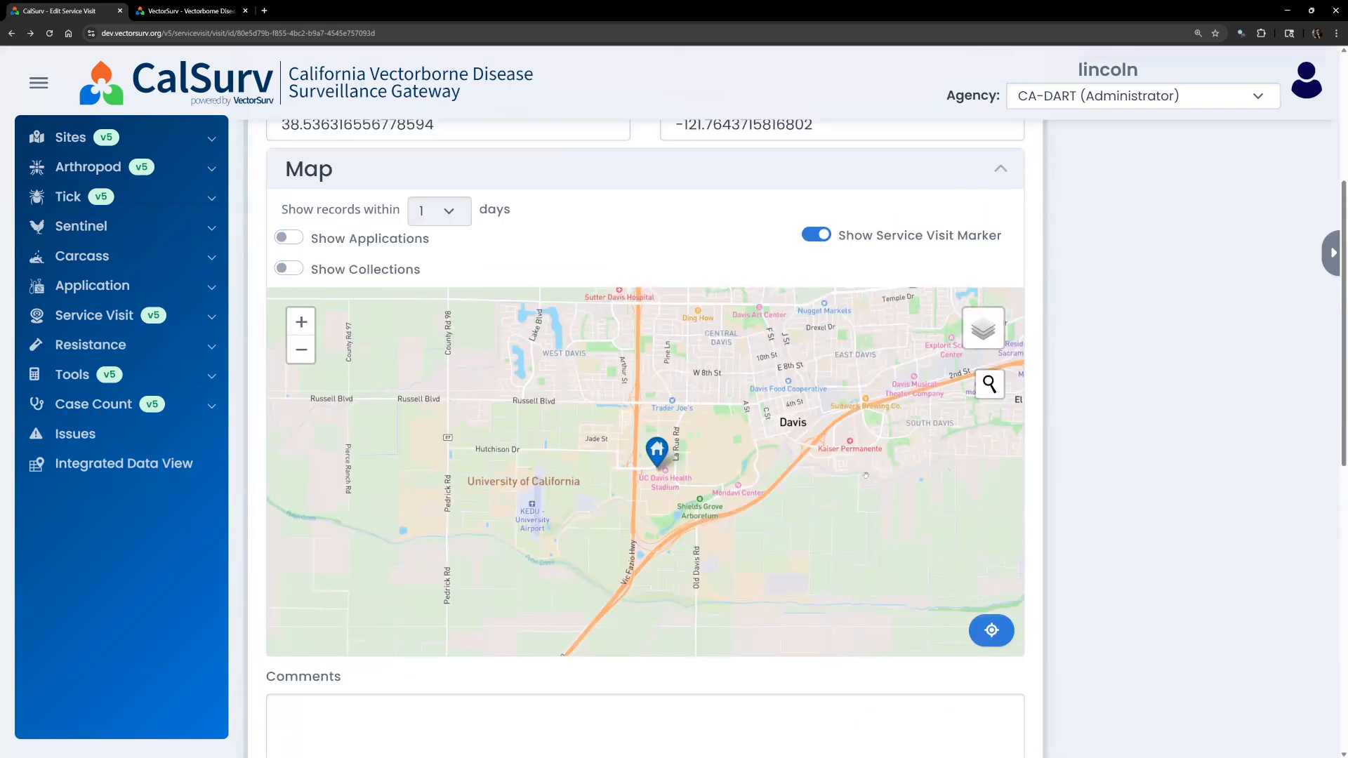
scroll(866, 475, "up", 1)
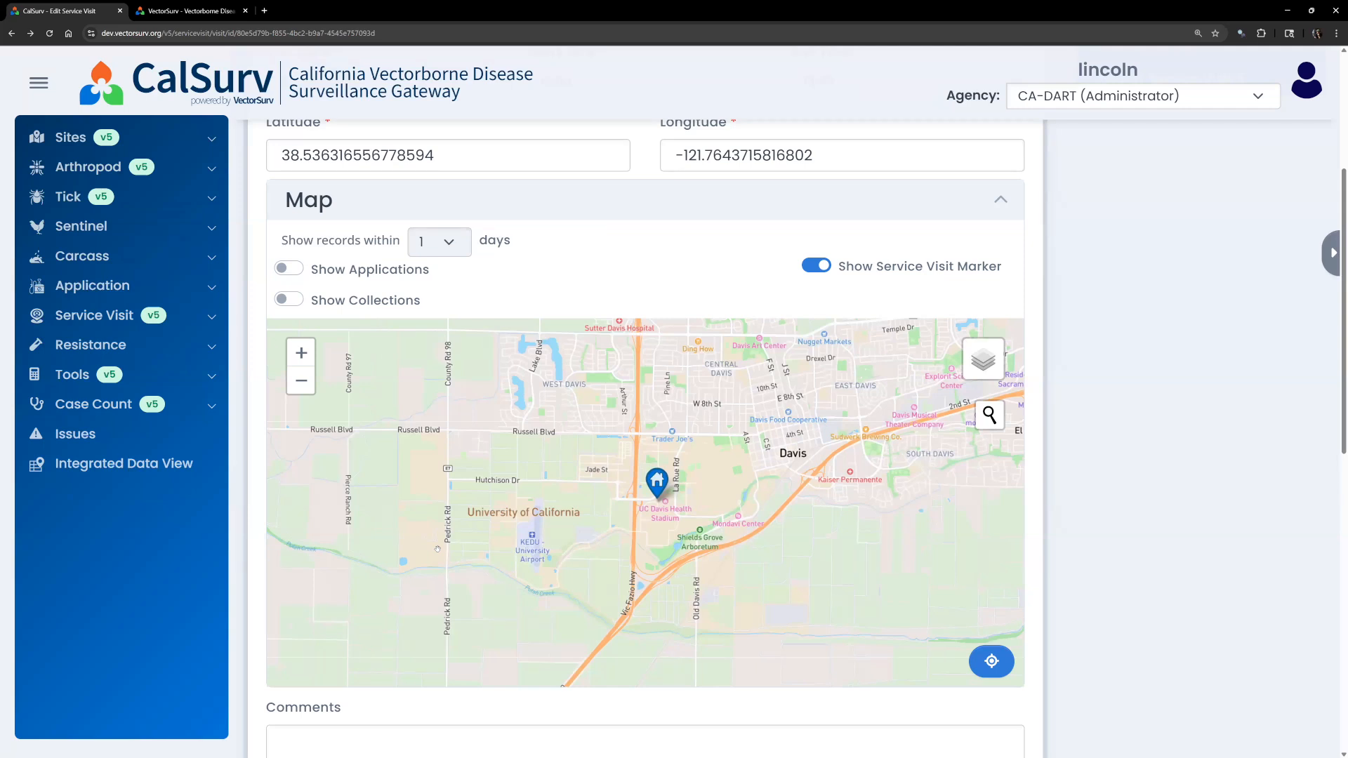
left_click(289, 271)
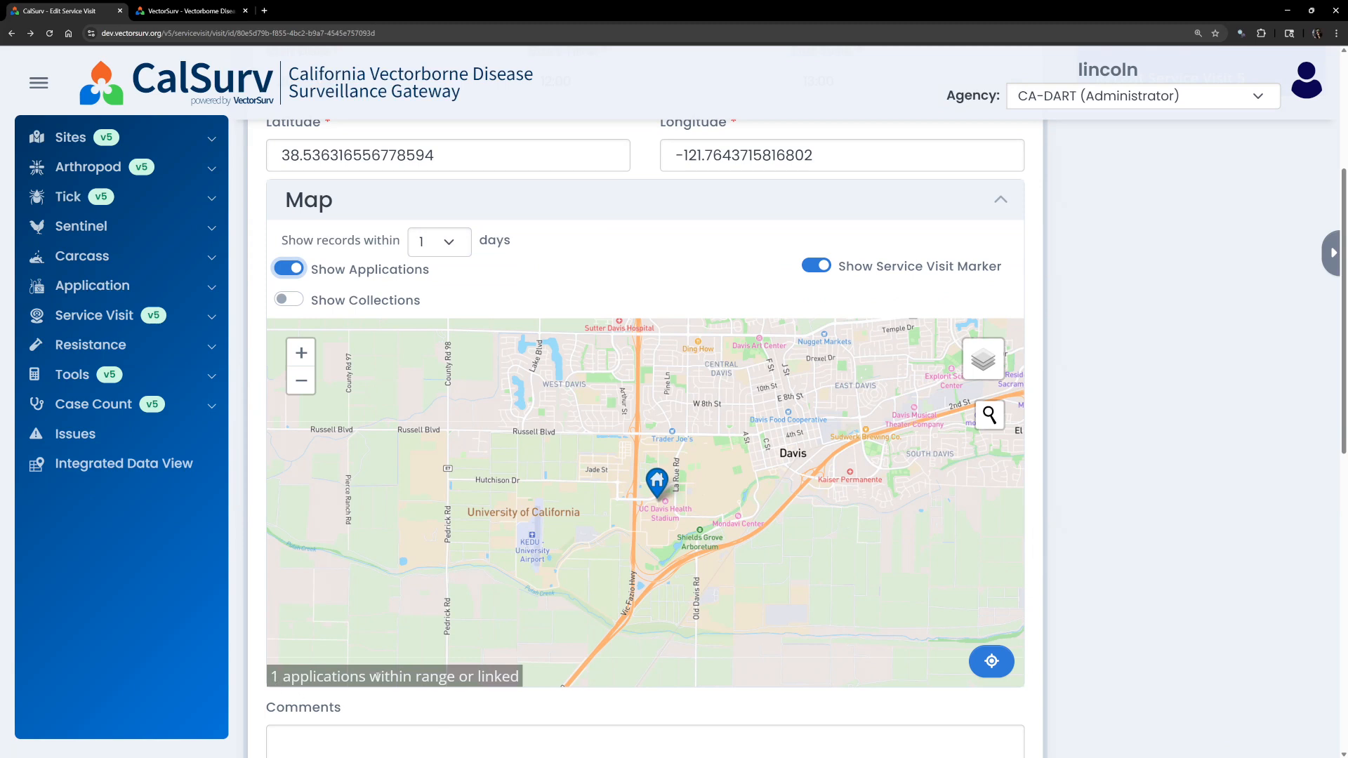
scroll(753, 533, "down", 5)
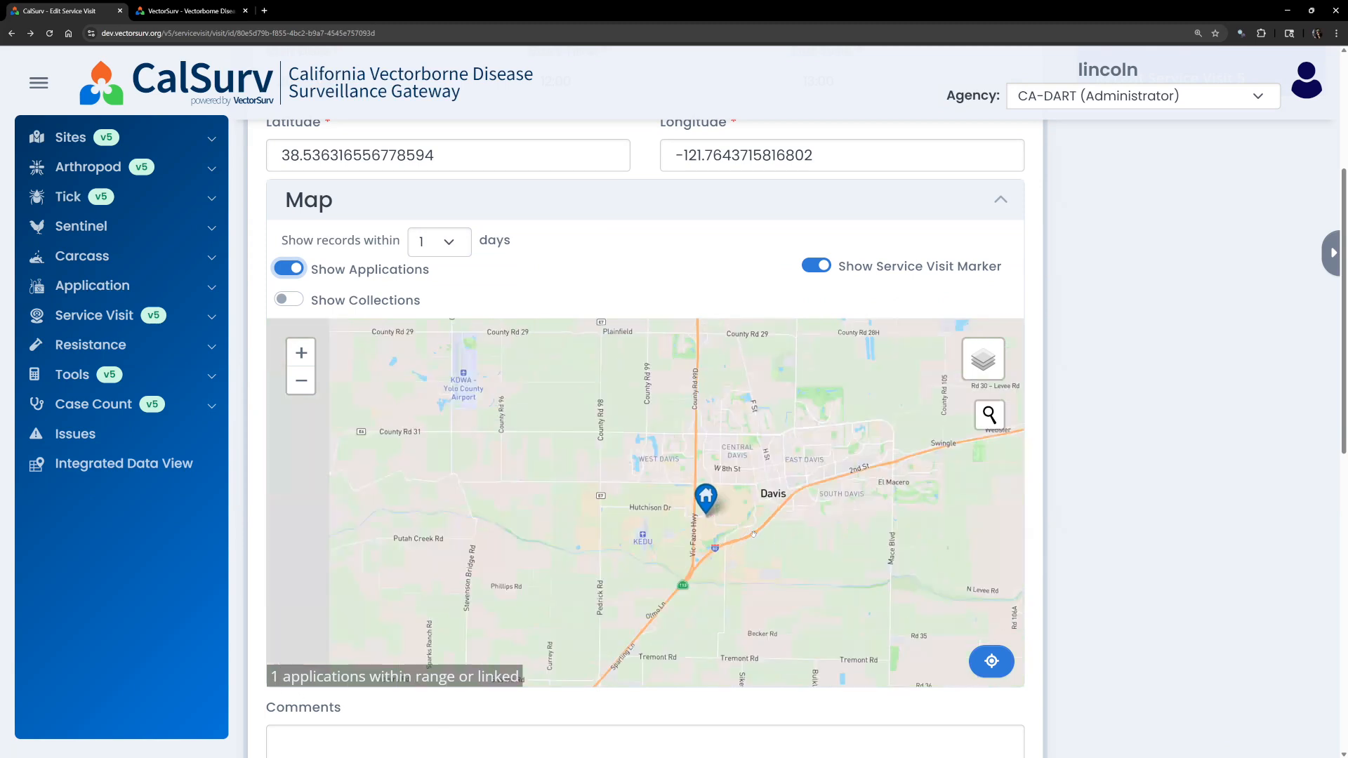
left_click_drag(766, 507, 726, 510)
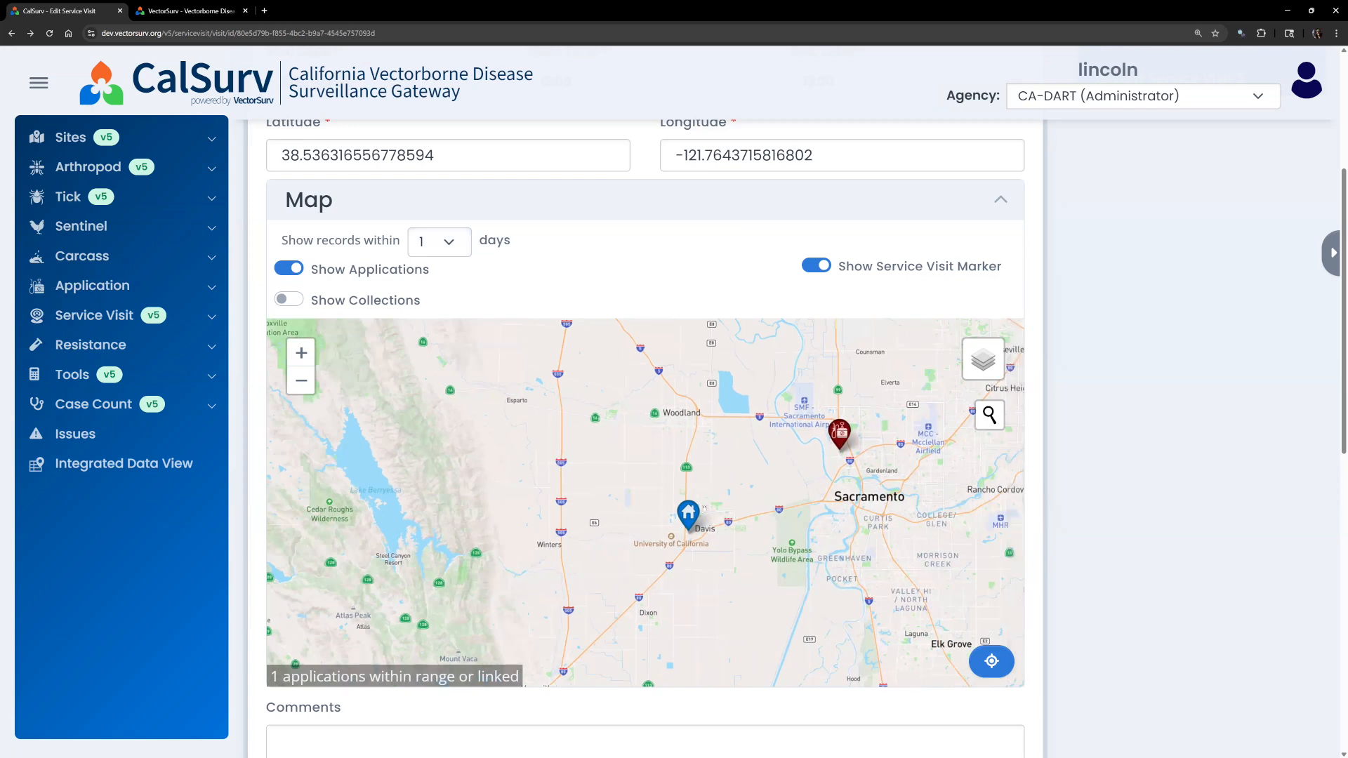
scroll(690, 531, "up", 2)
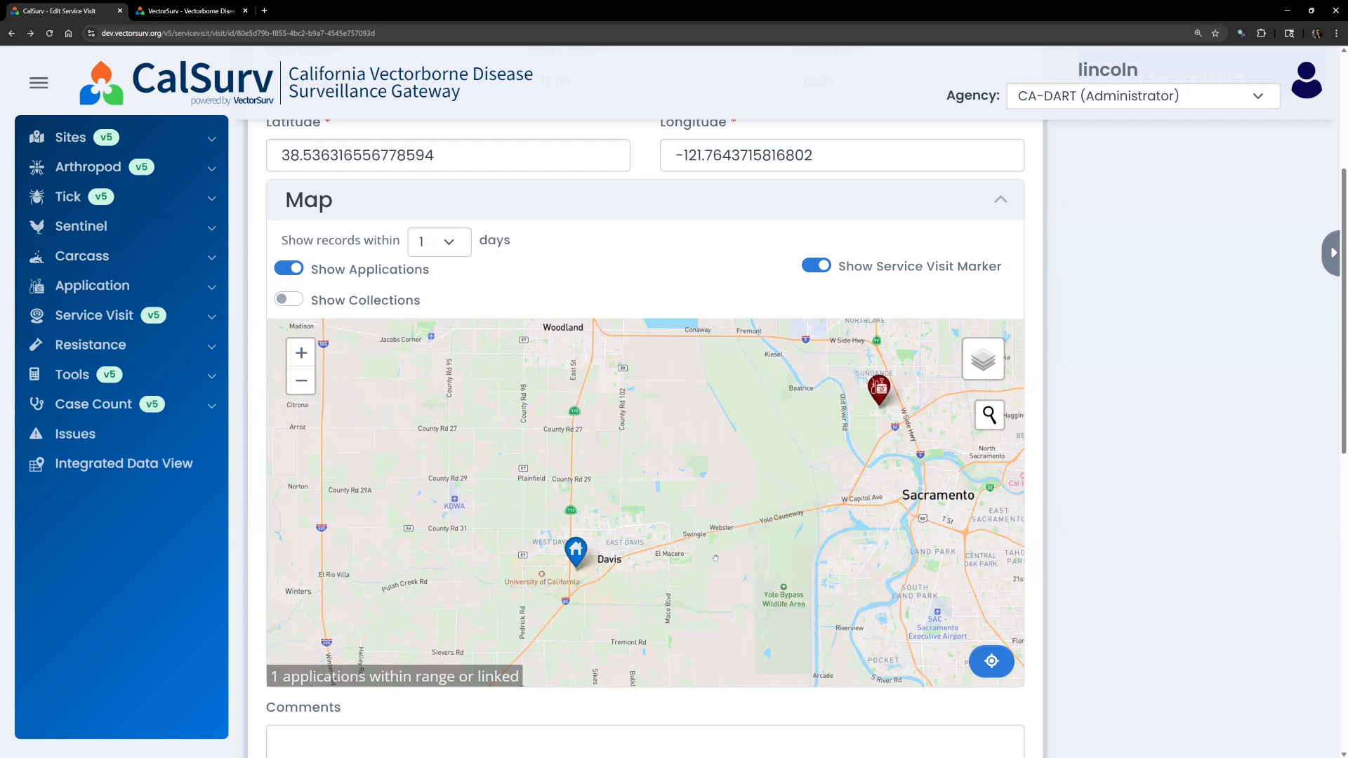
mouse_move(879, 392)
scroll(1036, 584, "down", 3)
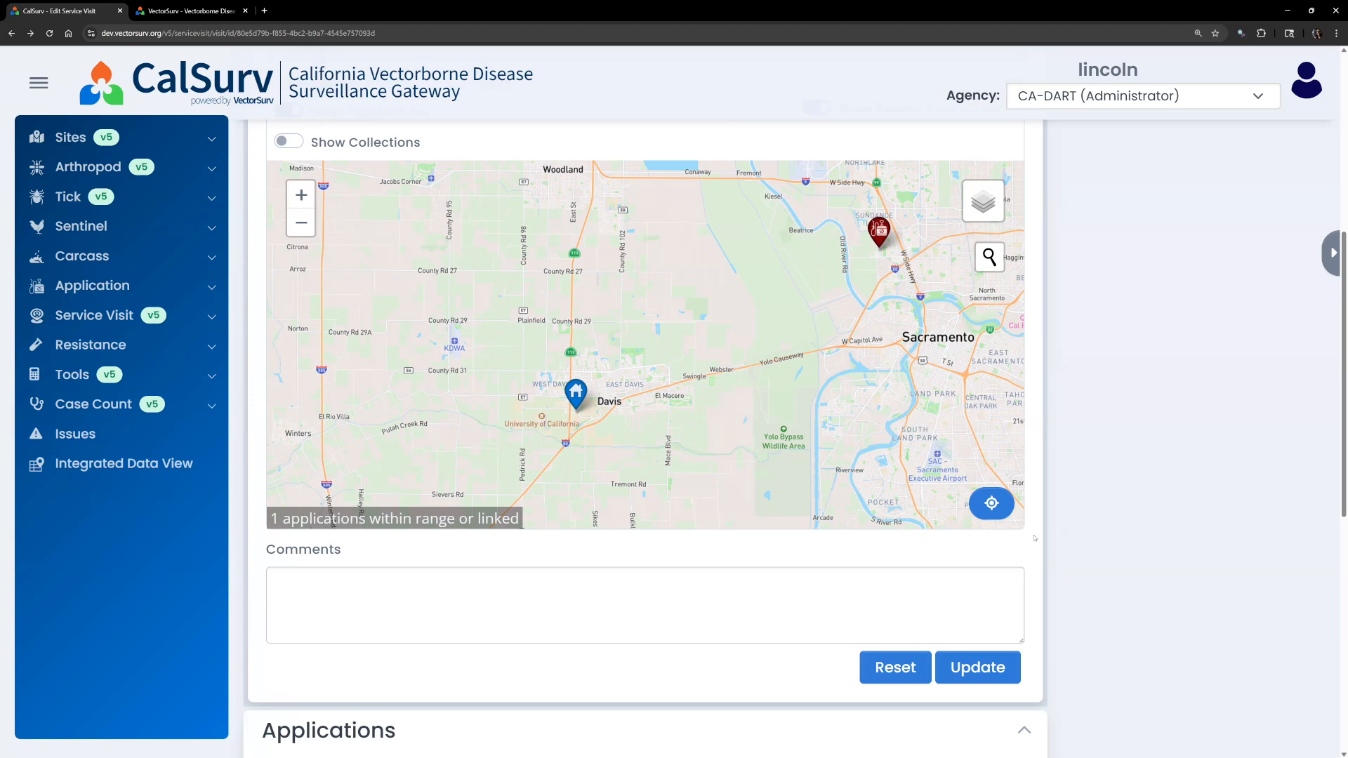
scroll(1035, 539, "down", 1)
scroll(1035, 538, "down", 7)
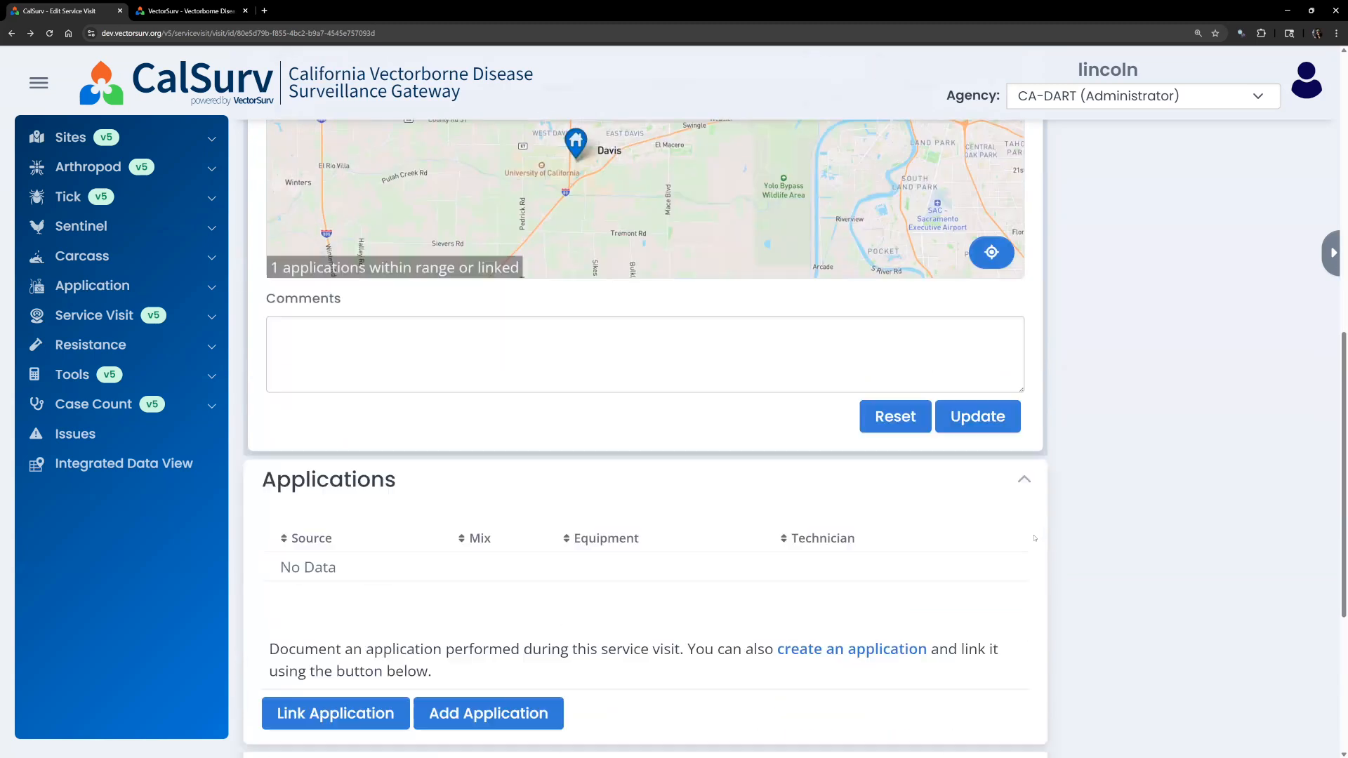
left_click(346, 549)
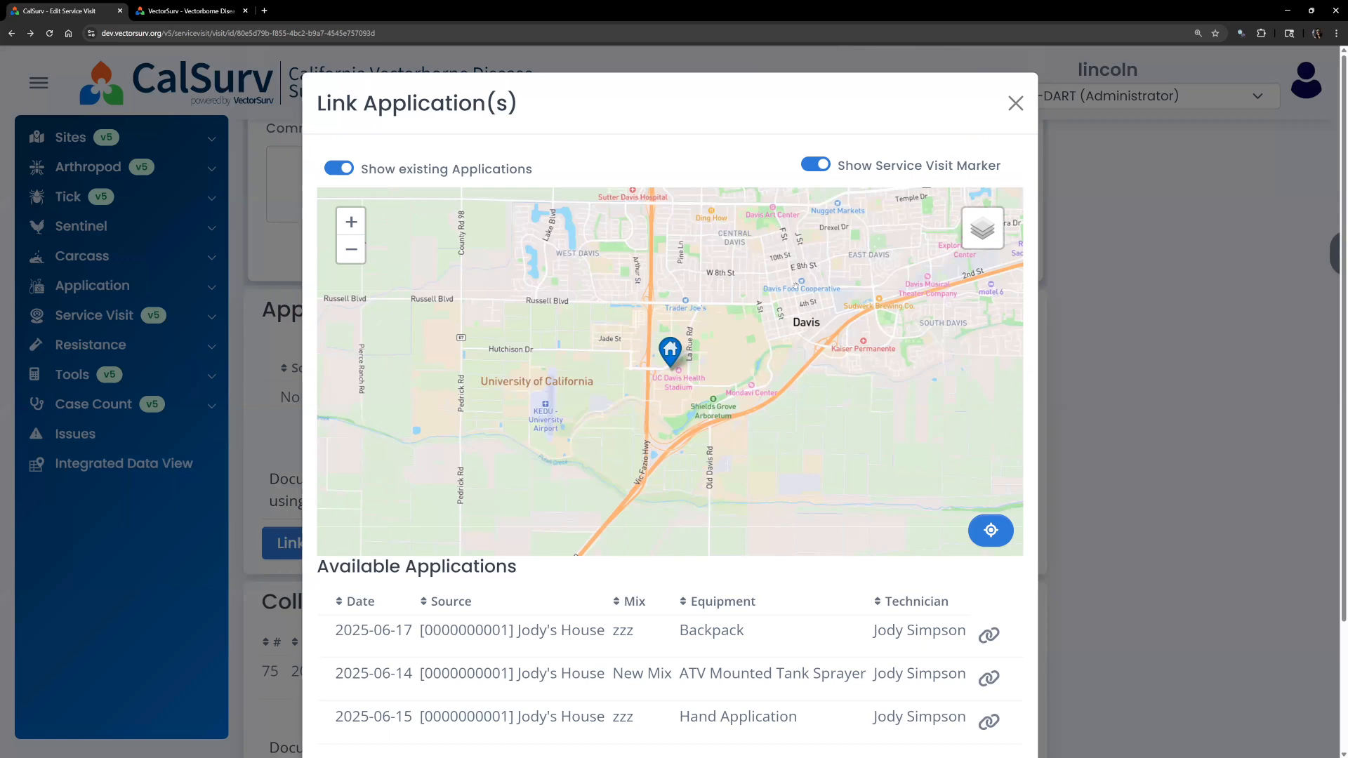
scroll(796, 284, "down", 3)
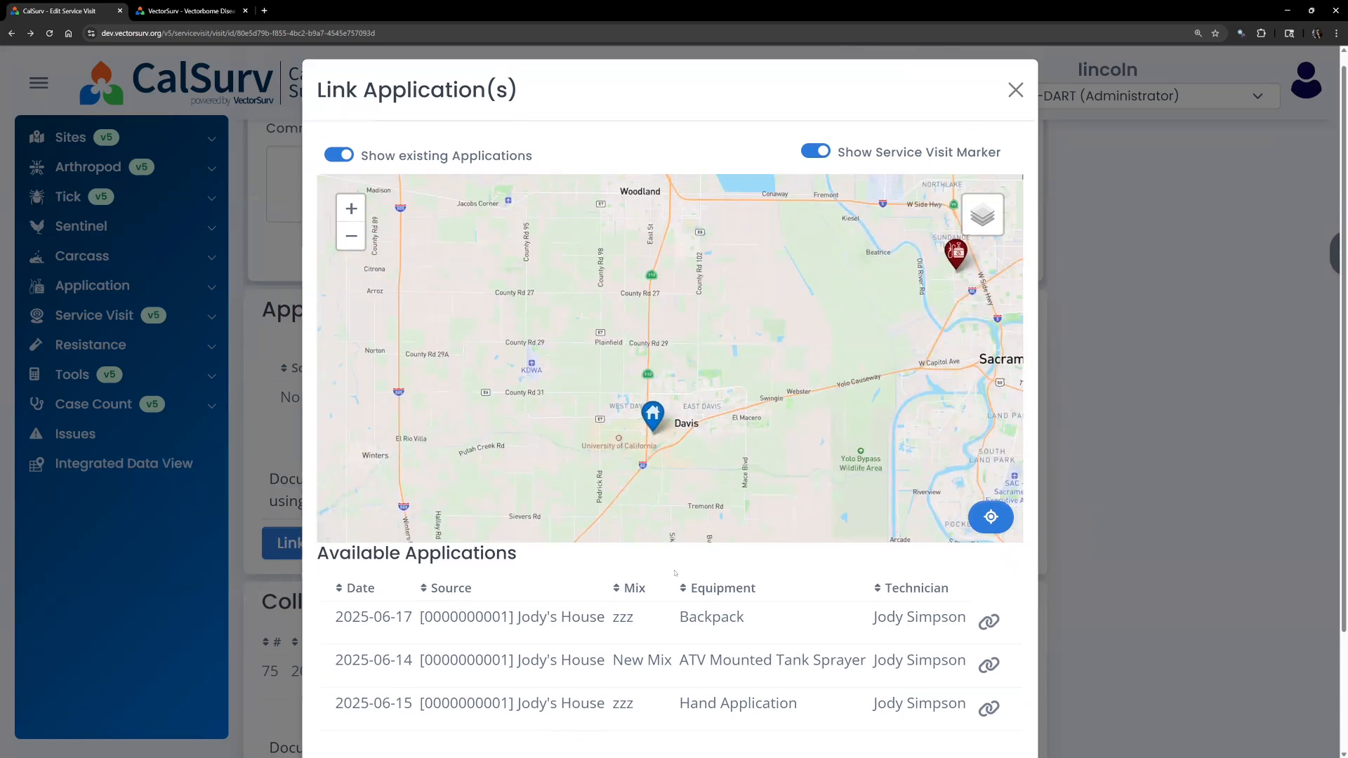
scroll(1023, 582, "down", 2)
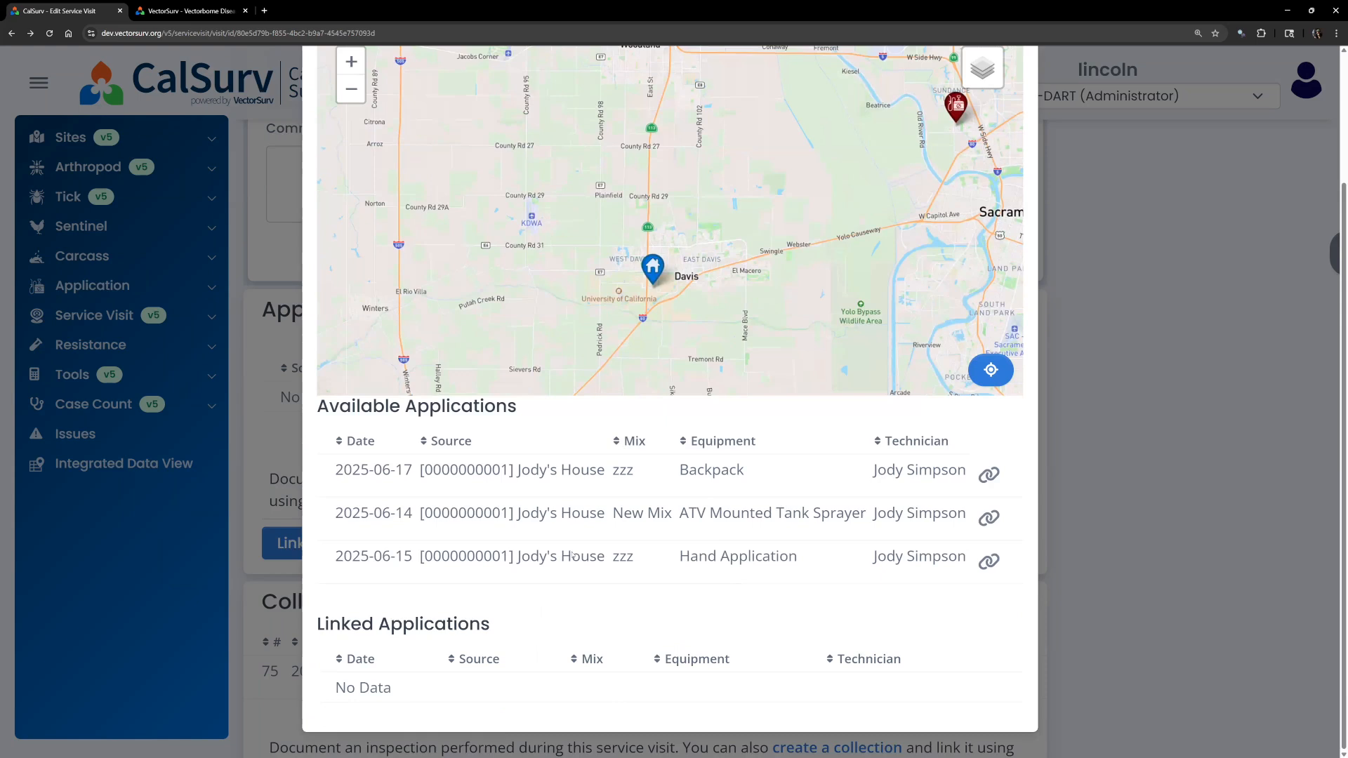
scroll(573, 554, "up", 5)
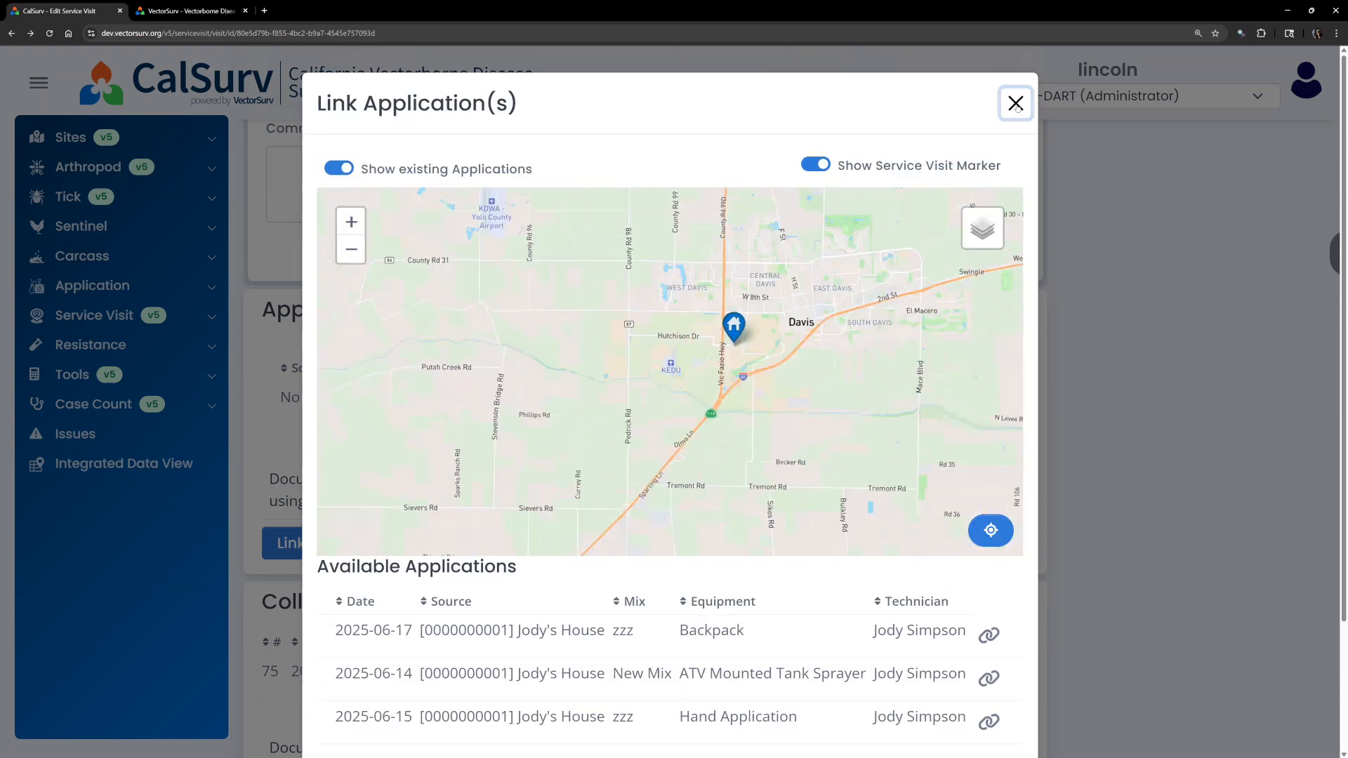
left_click(1015, 104)
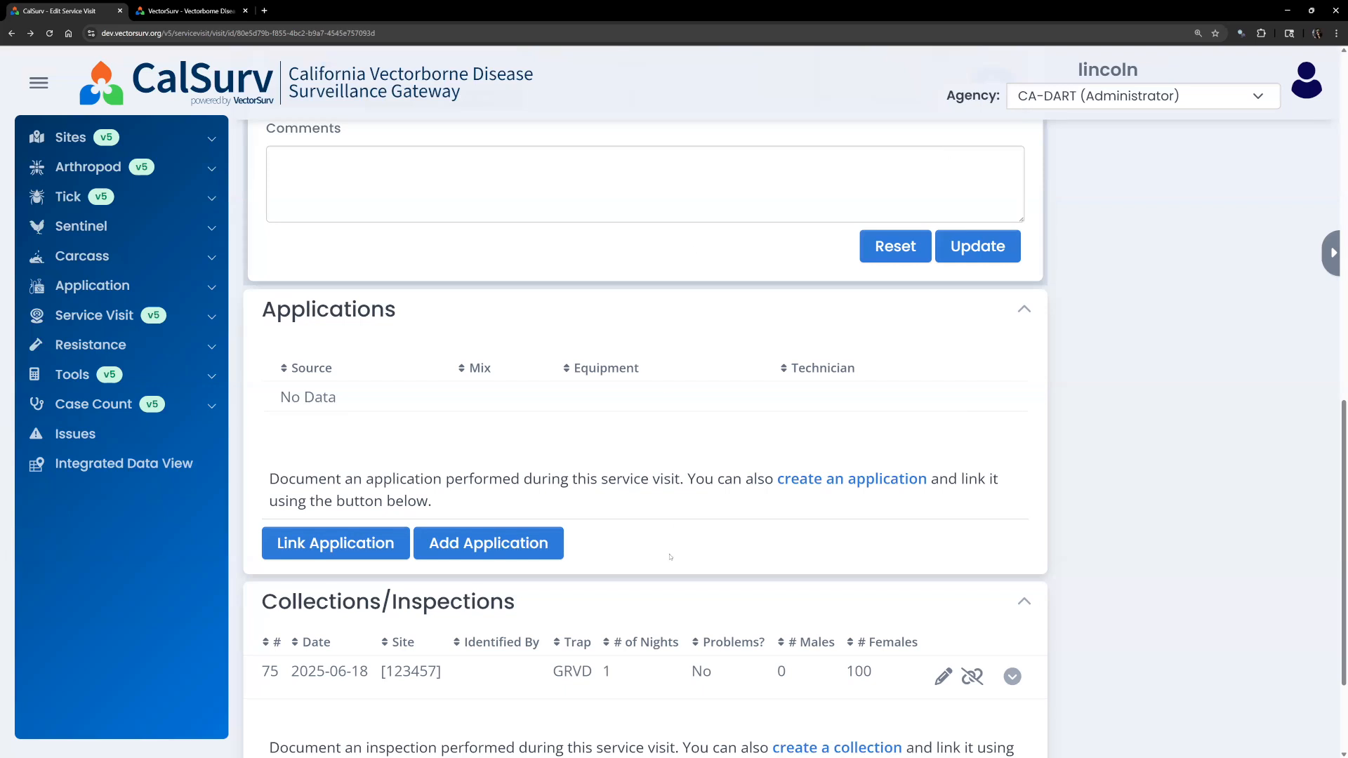
scroll(670, 556, "up", 1)
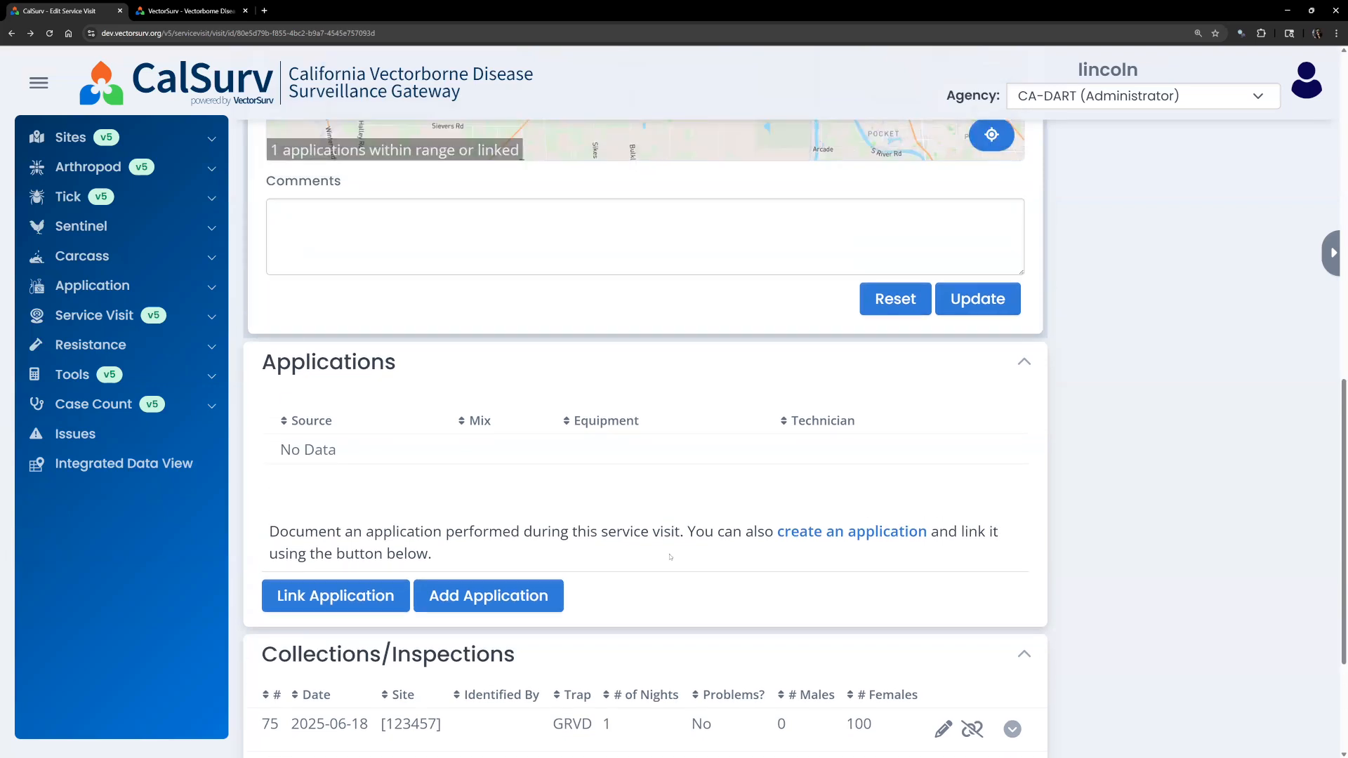
Add a new application with Source ONE TIME SOURCE and bring the Garrod Dr area into view.
left_click(507, 603)
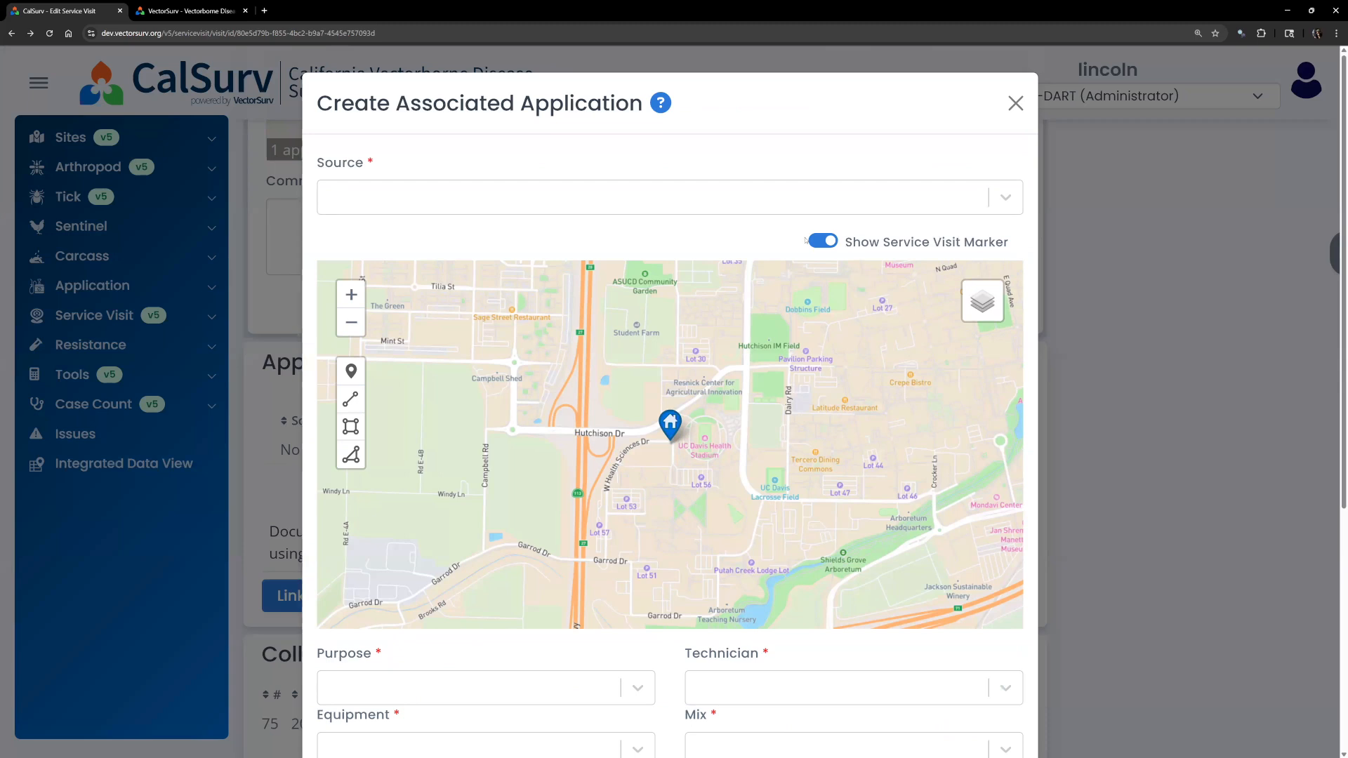
left_click(686, 204)
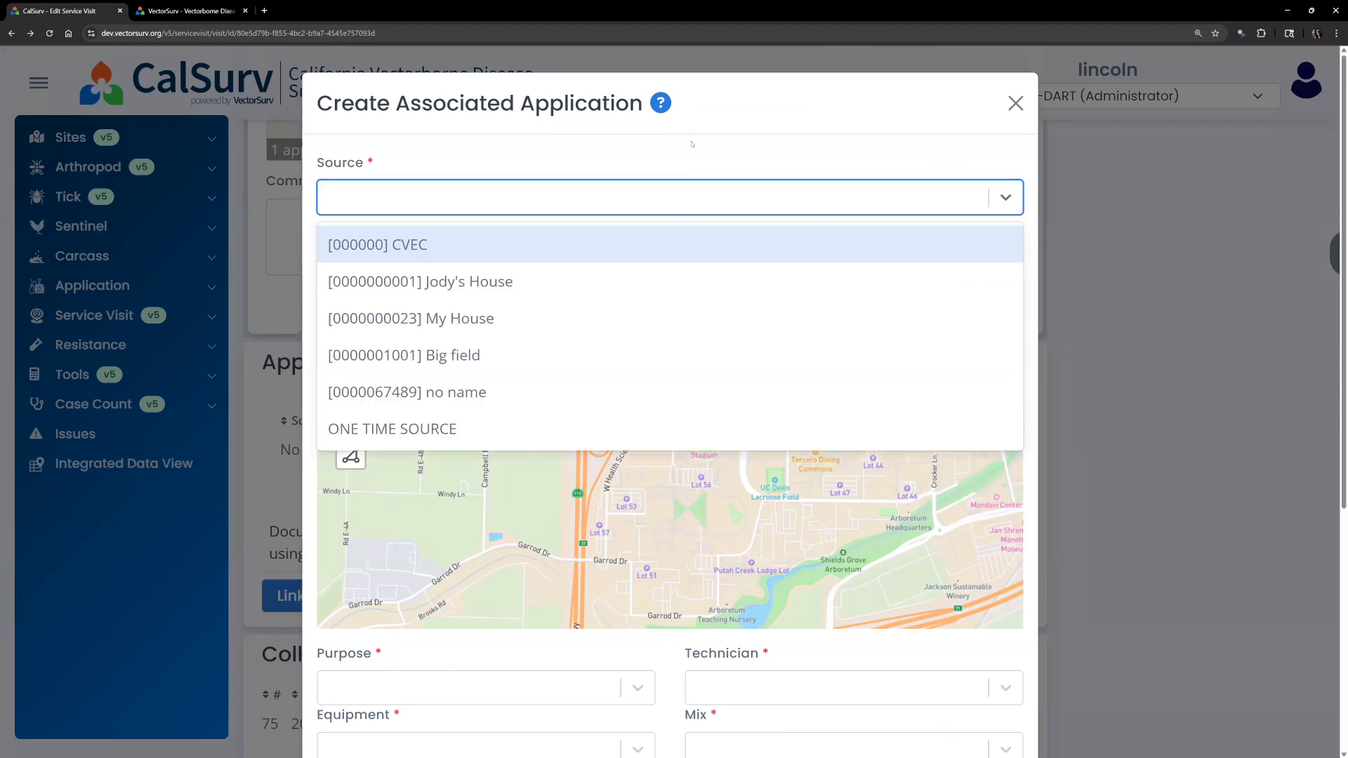
left_click(700, 153)
scroll(1002, 541, "down", 2)
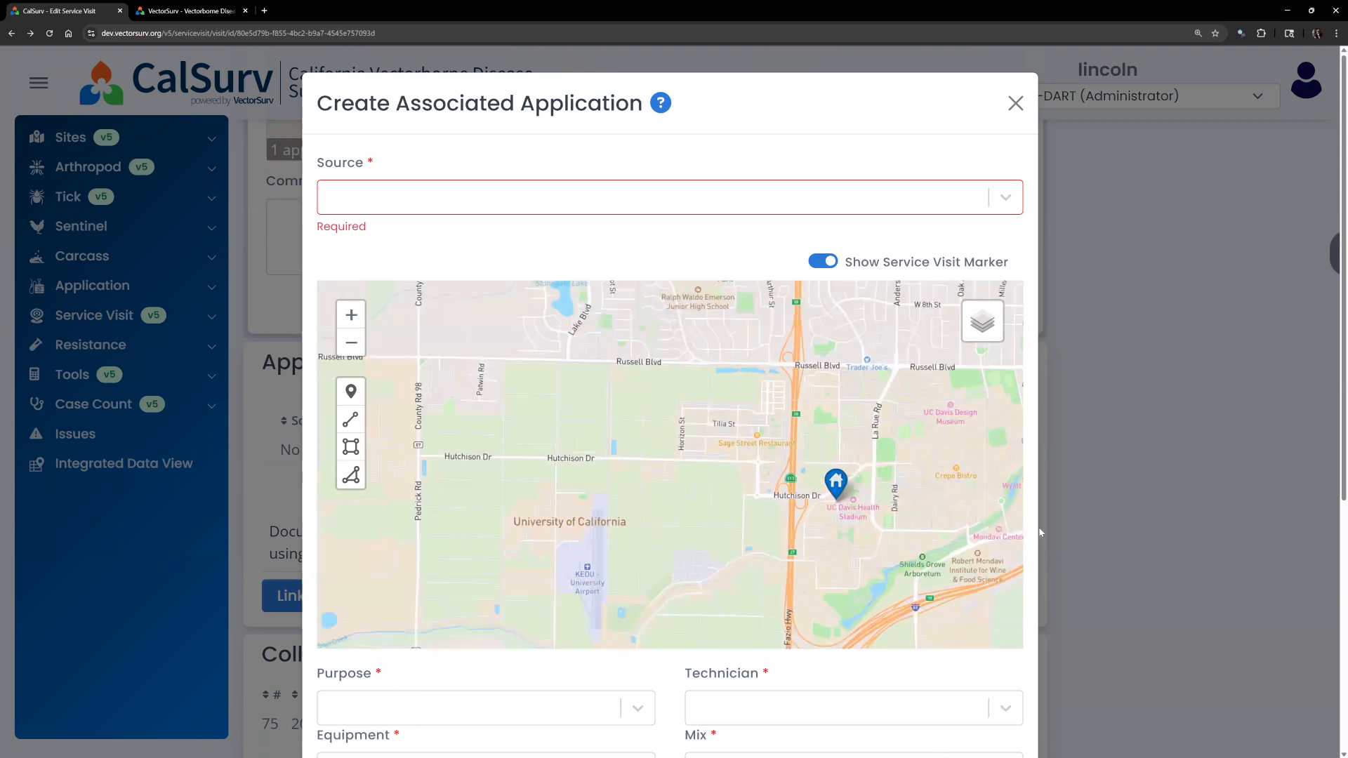
scroll(1036, 530, "down", 5)
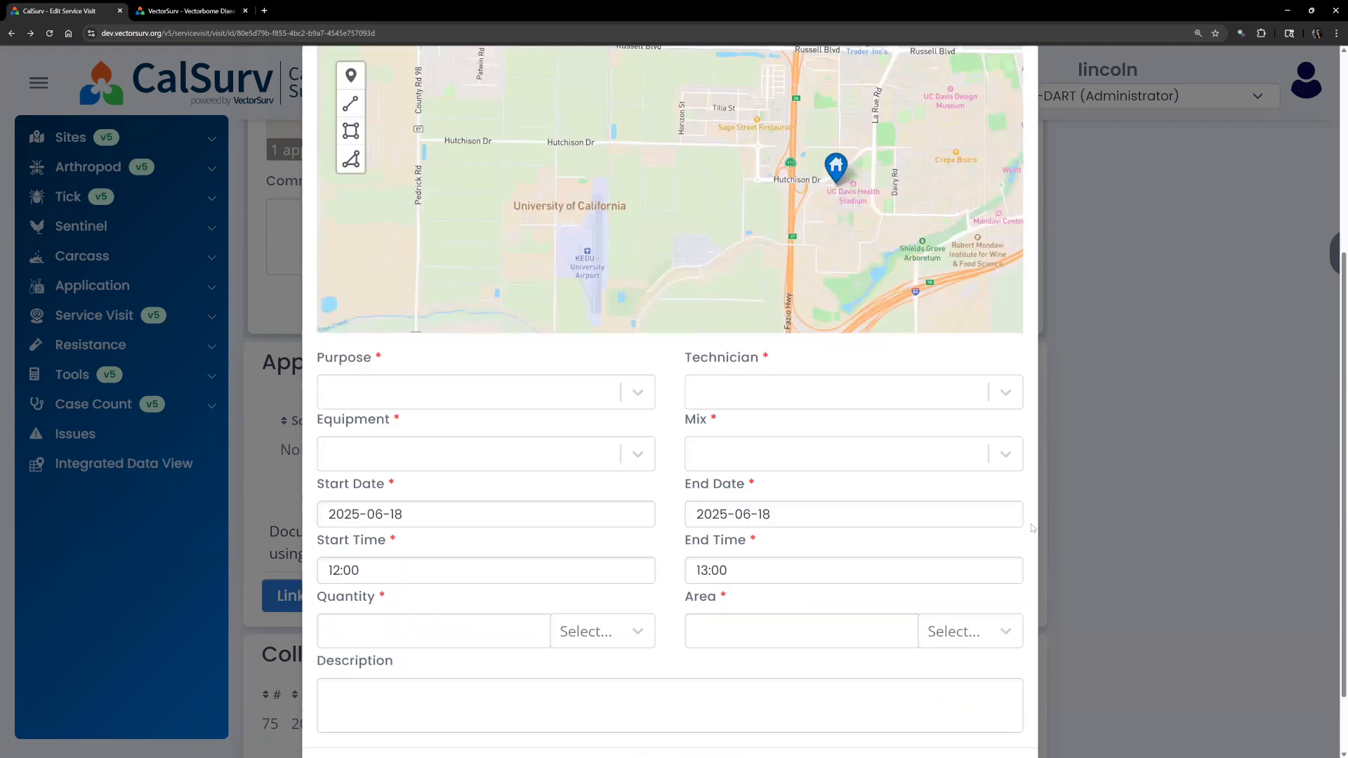
scroll(1031, 527, "up", 5)
left_click(1002, 208)
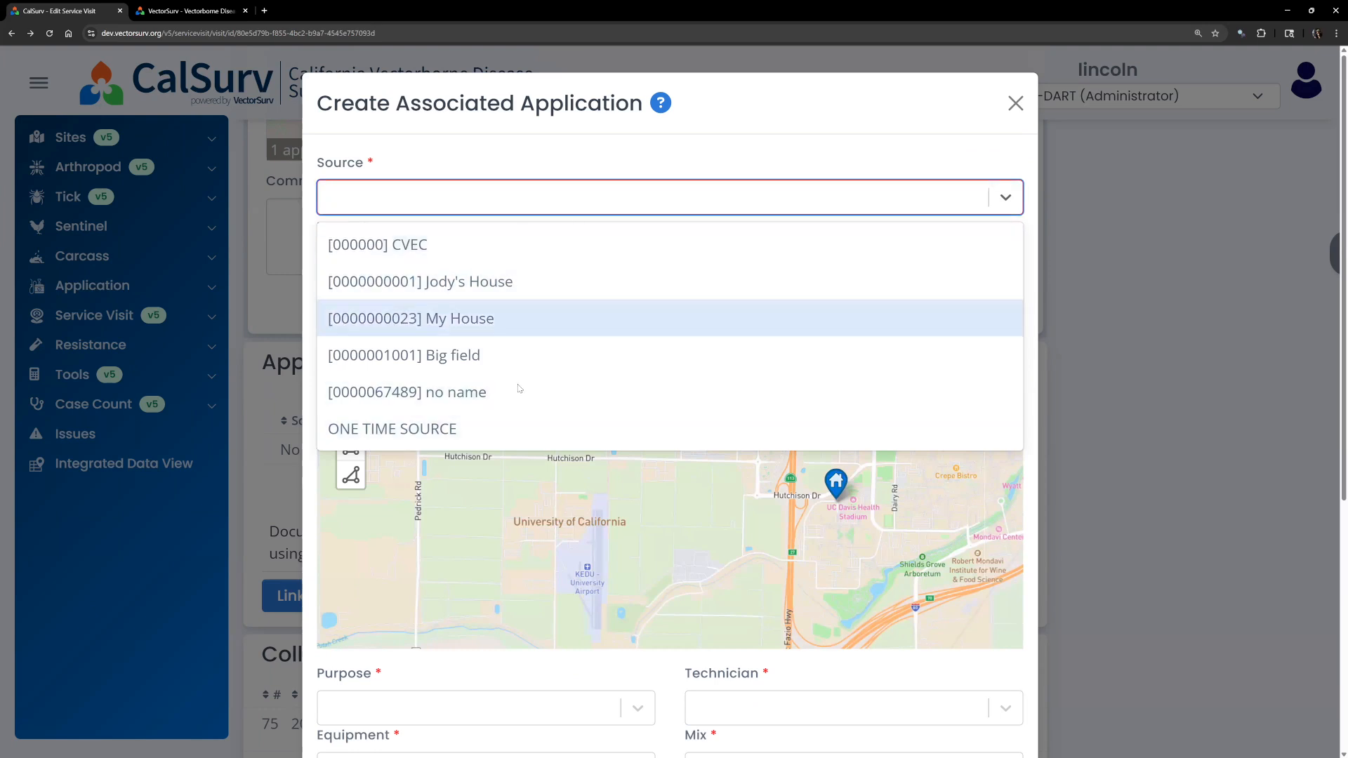
left_click(514, 427)
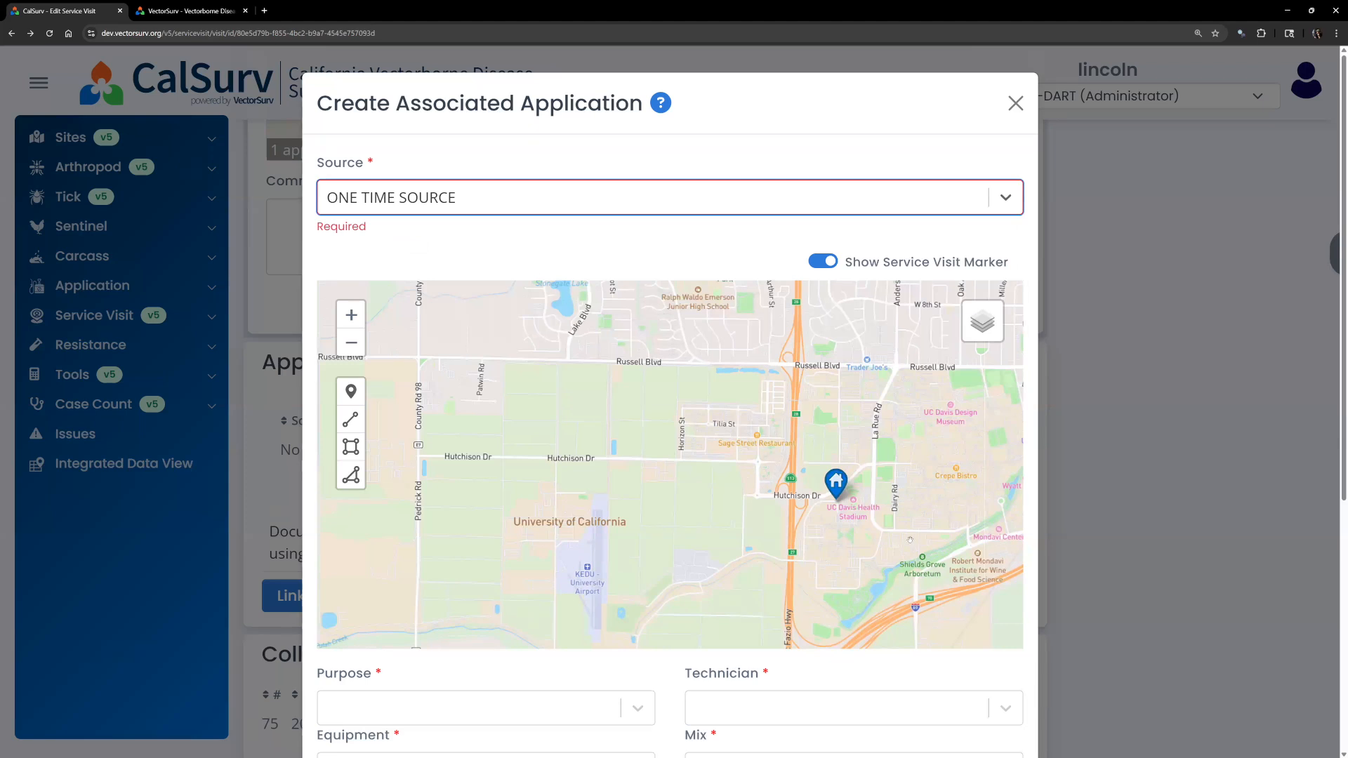
left_click_drag(910, 539, 836, 474)
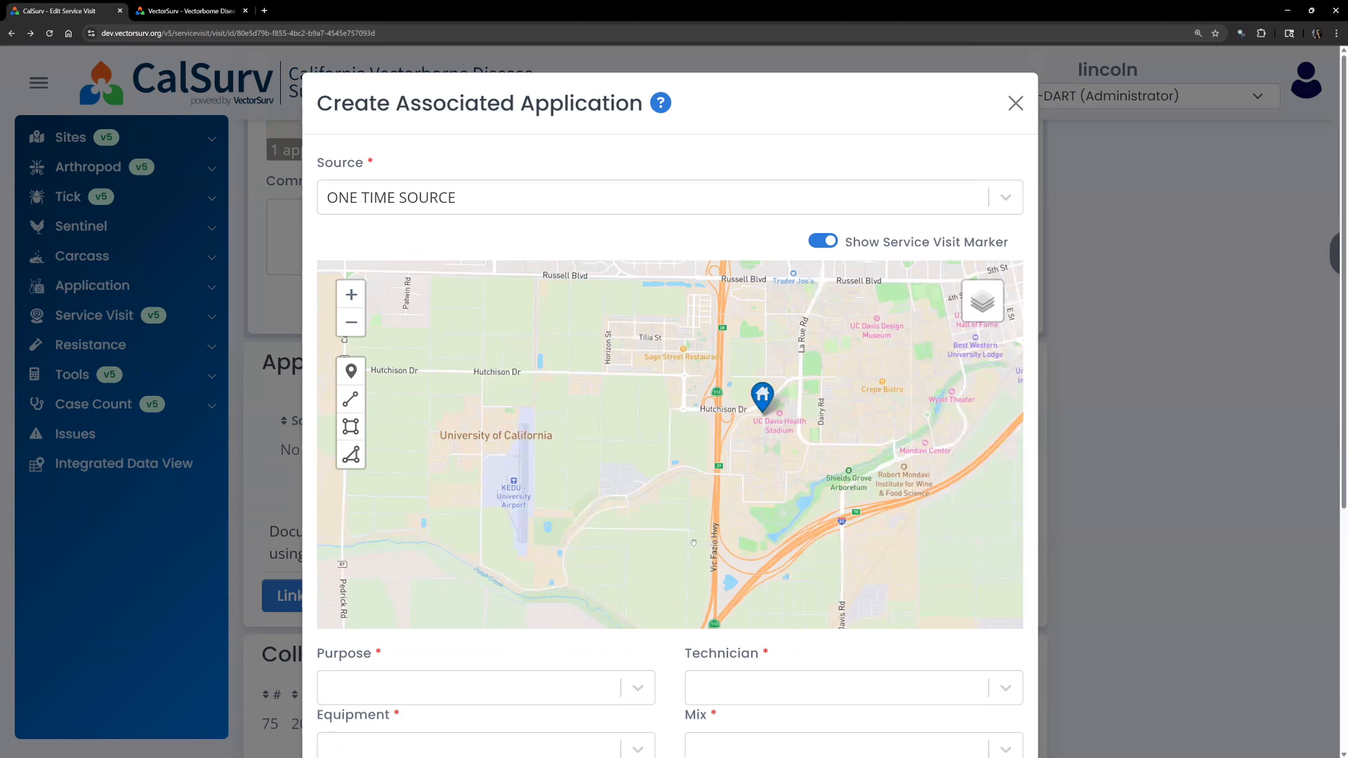
scroll(691, 476, "up", 2)
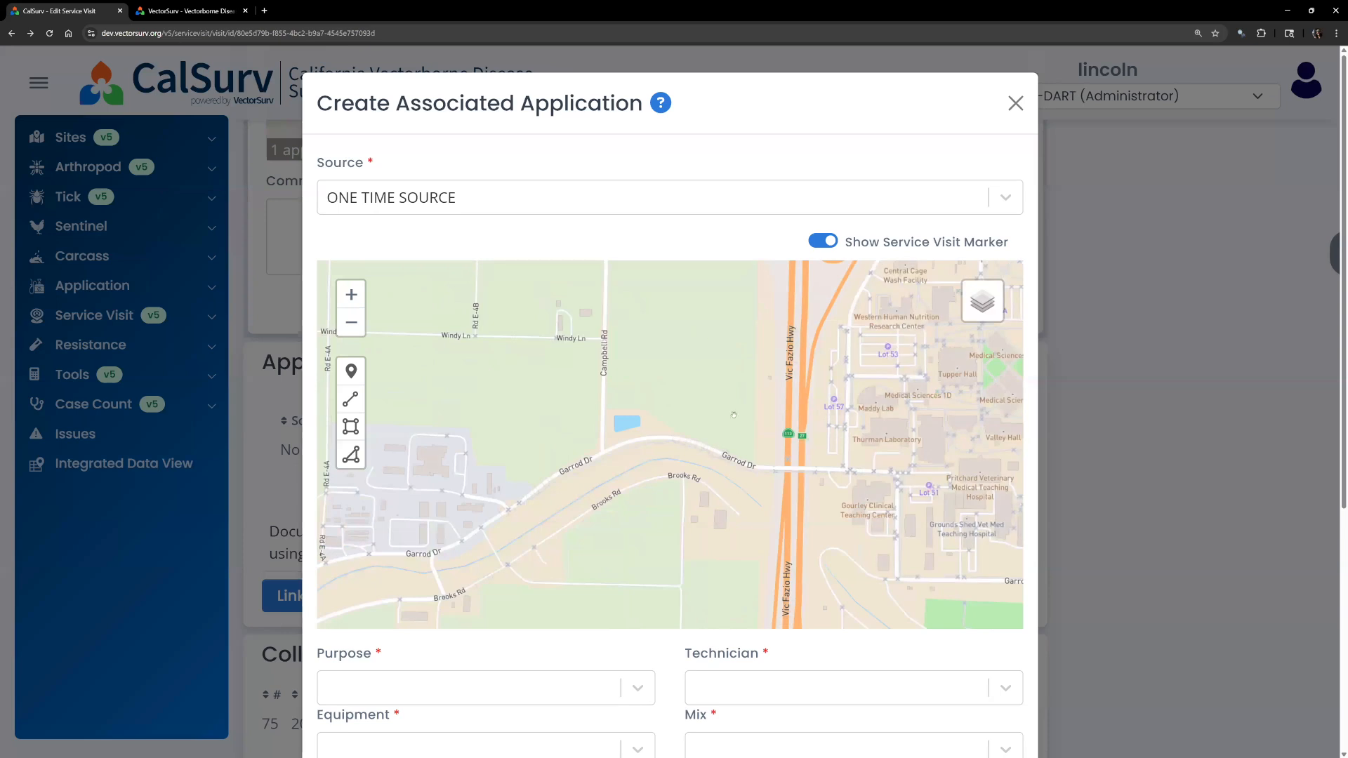
scroll(622, 442, "up", 1)
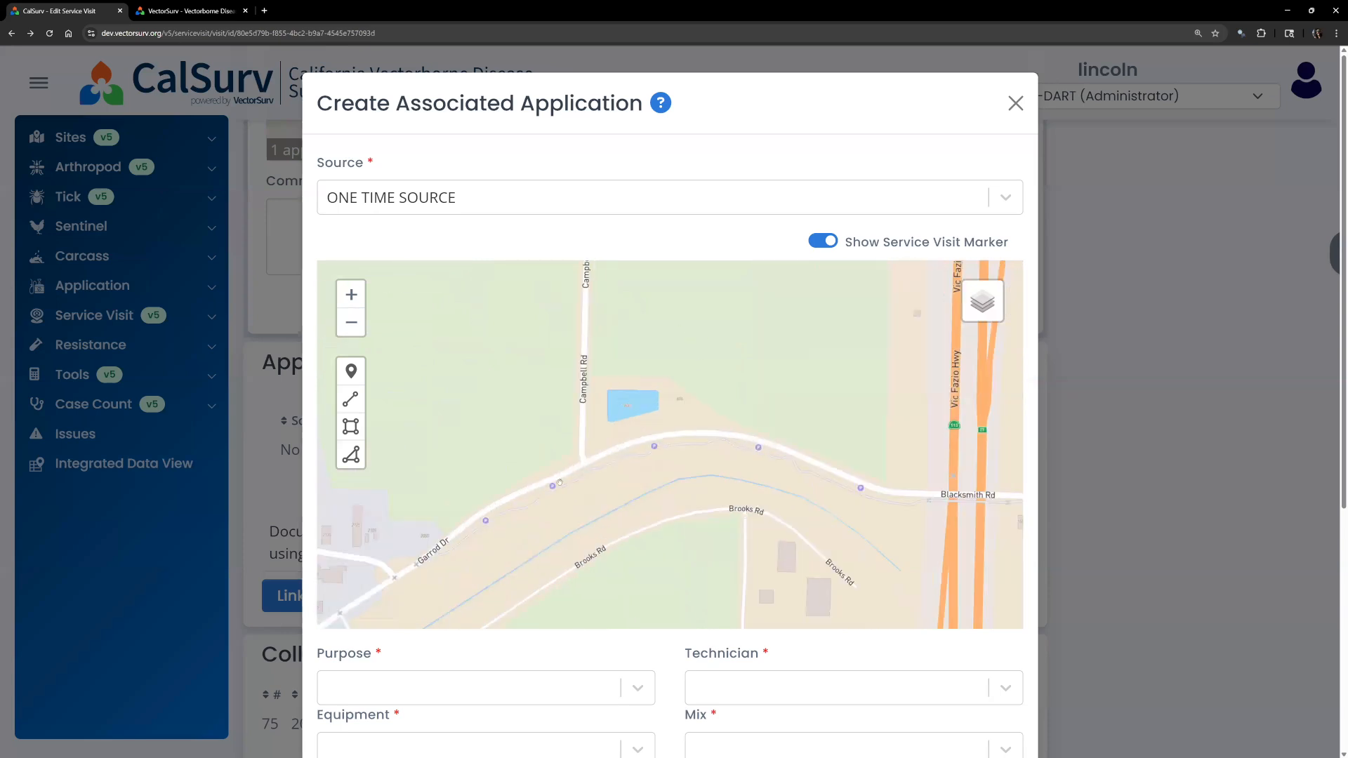
scroll(630, 652, "down", 1)
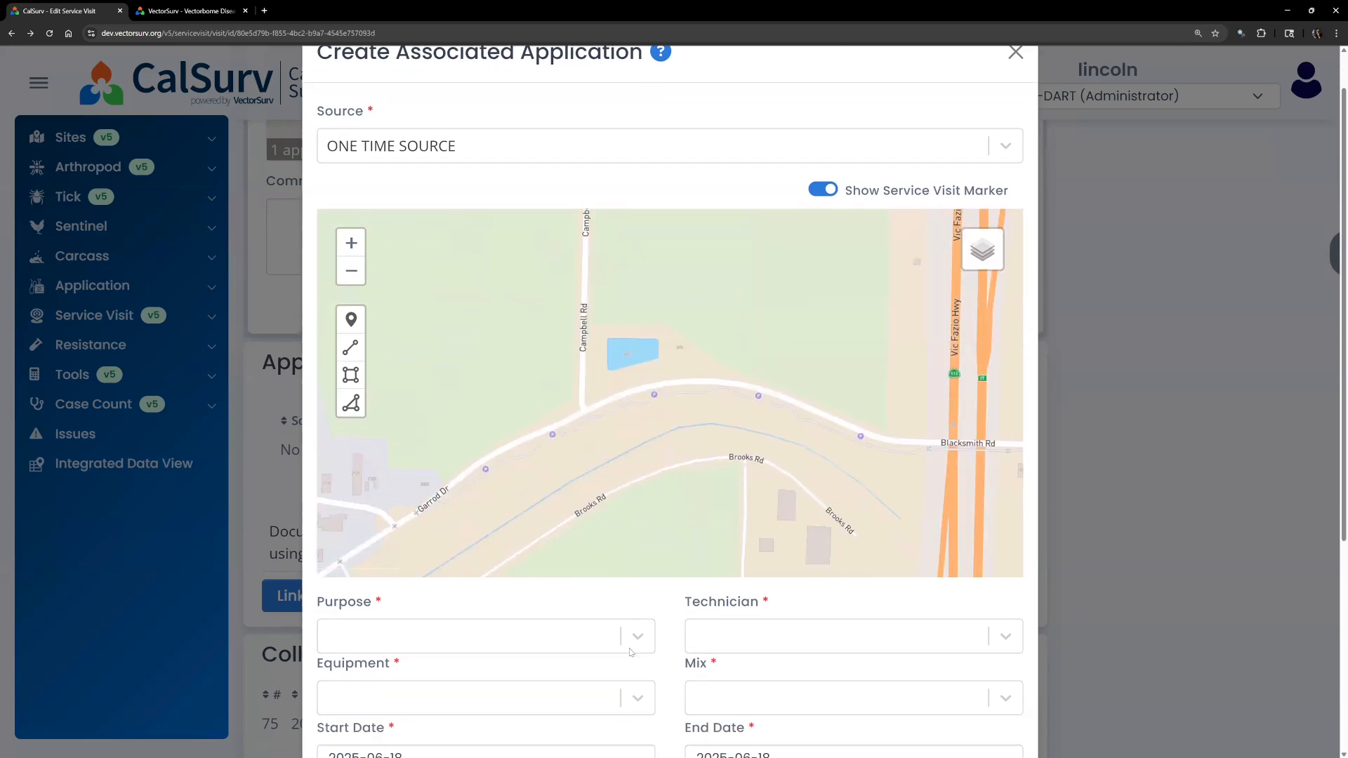
Place a trial marker beside the pond and try the line and rectangle drawing tools.
scroll(630, 652, "down", 1)
left_click(351, 265)
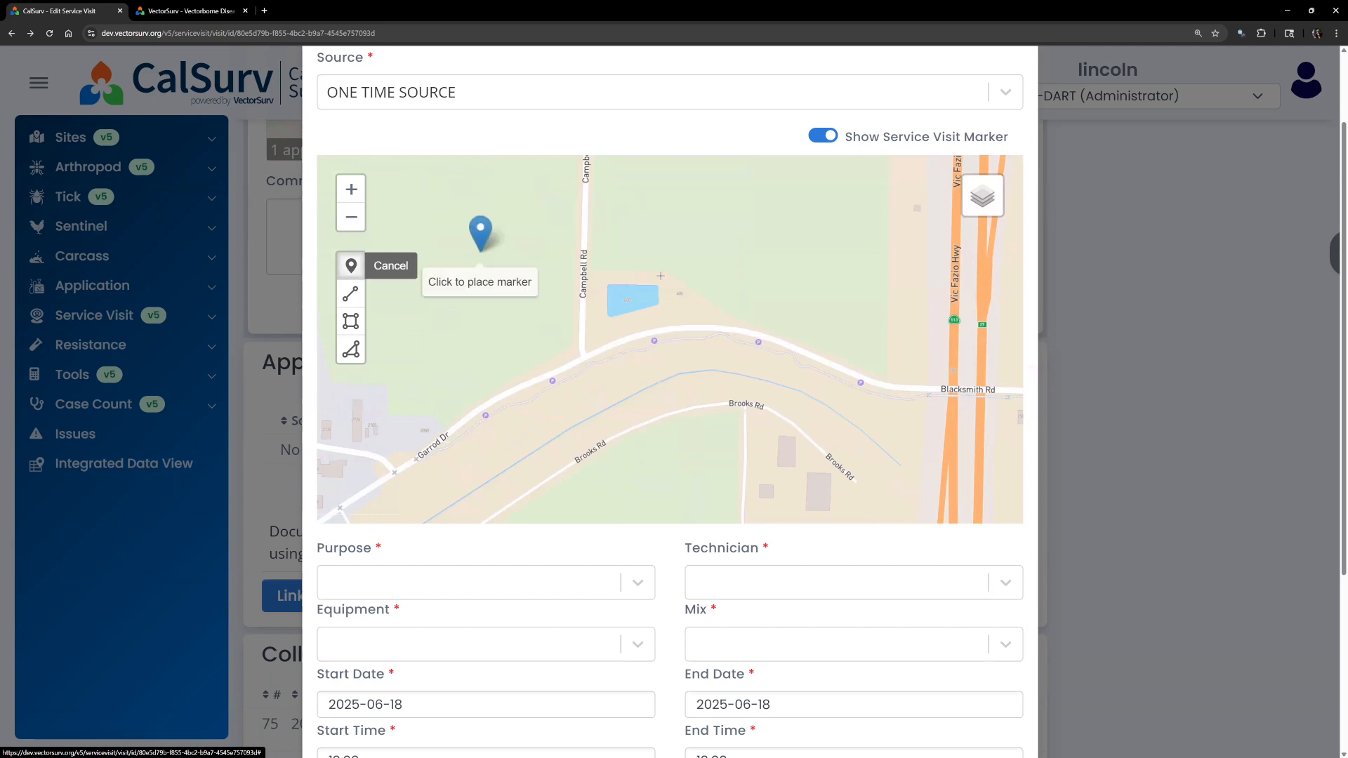
left_click(597, 290)
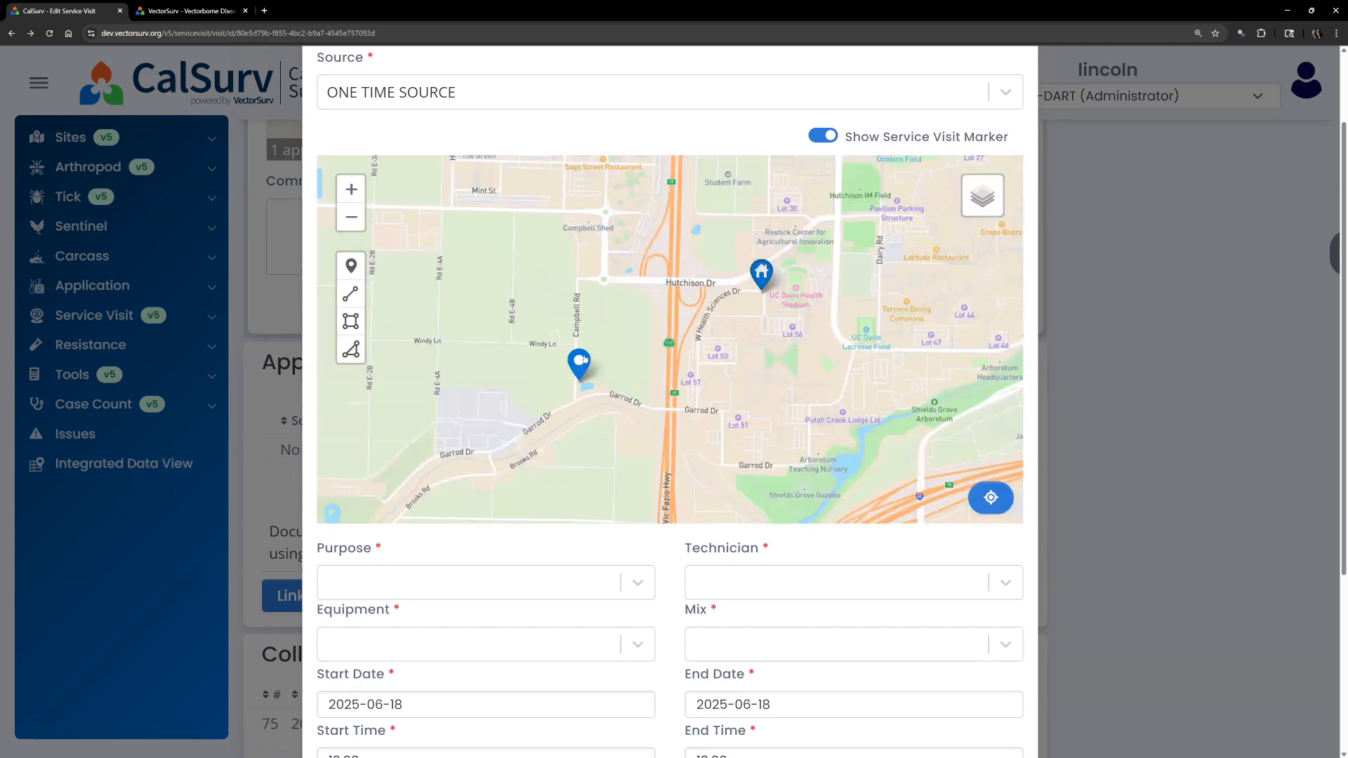
left_click(354, 298)
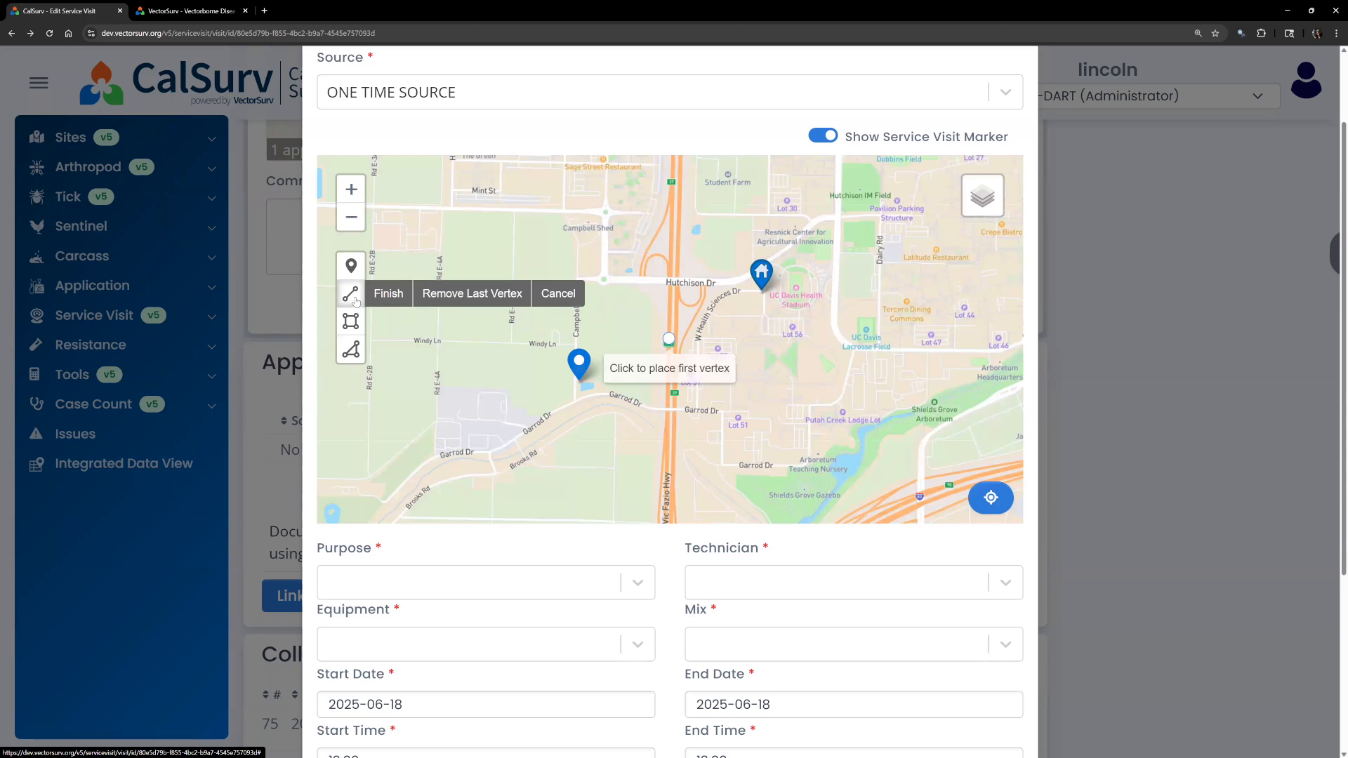
left_click(350, 321)
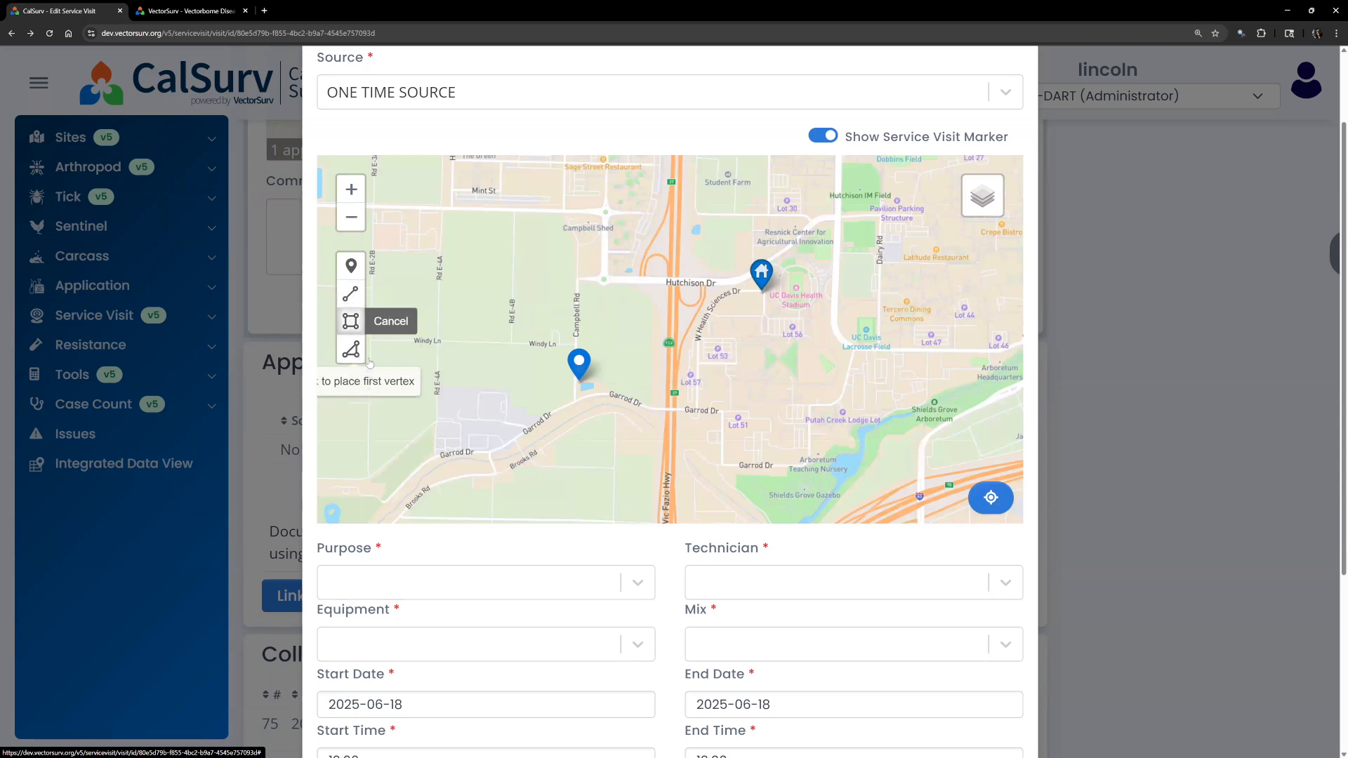
Draw a closed polygon beside the pond just east of Campbell Rd as the application area.
left_click(353, 350)
scroll(491, 376, "up", 2)
left_click(648, 386)
left_click(680, 386)
left_click(680, 398)
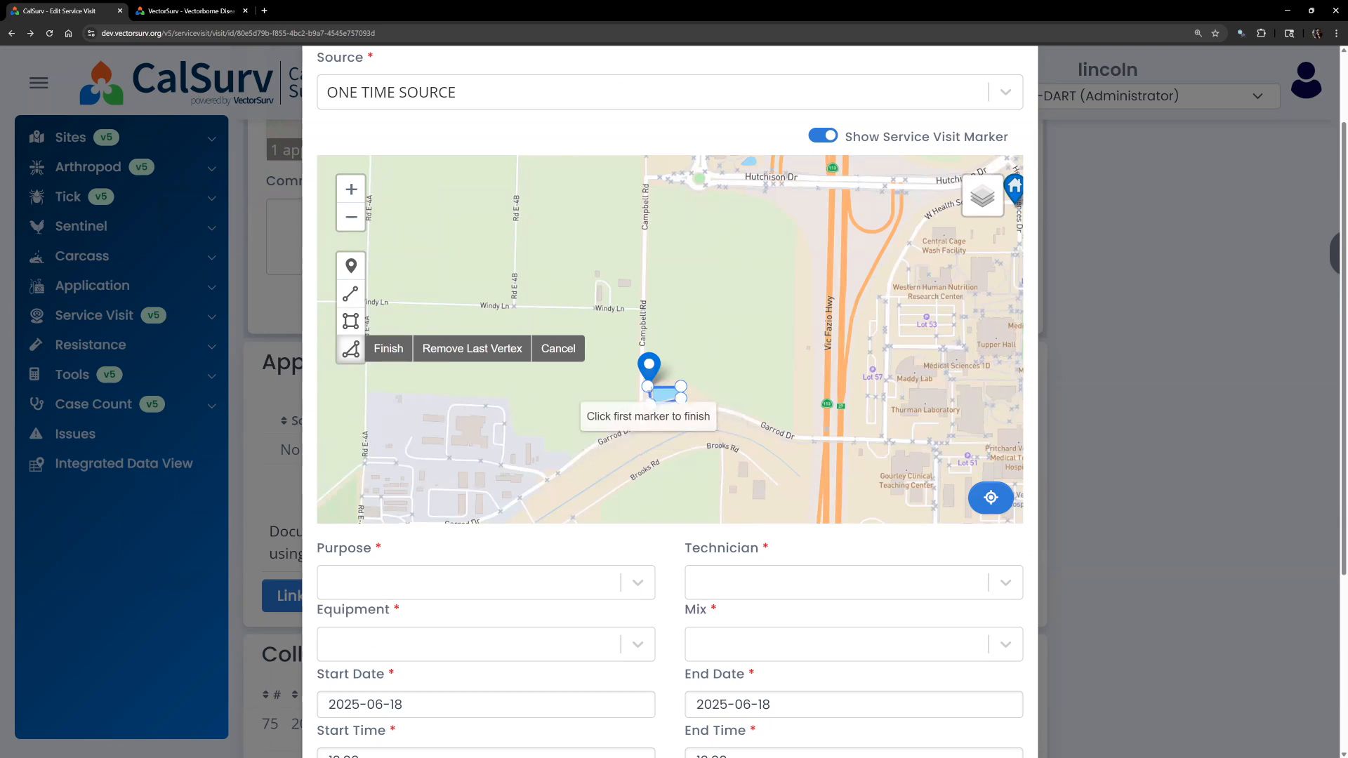
left_click(647, 386)
scroll(533, 379, "up", 2)
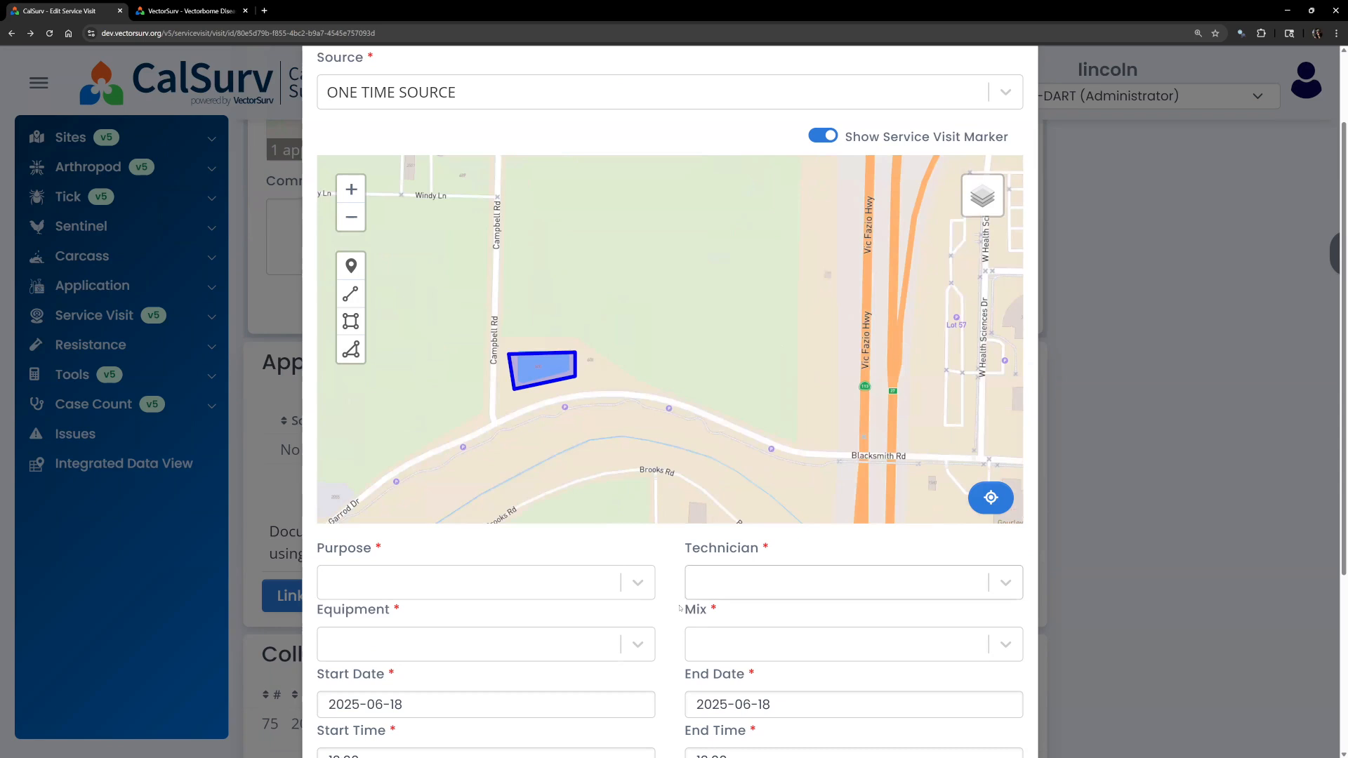
scroll(631, 360, "down", 4)
Set Purpose Larvicide, the first listed technician, Equipment Hand Application and Mix Mosquito Fish.
left_click(631, 306)
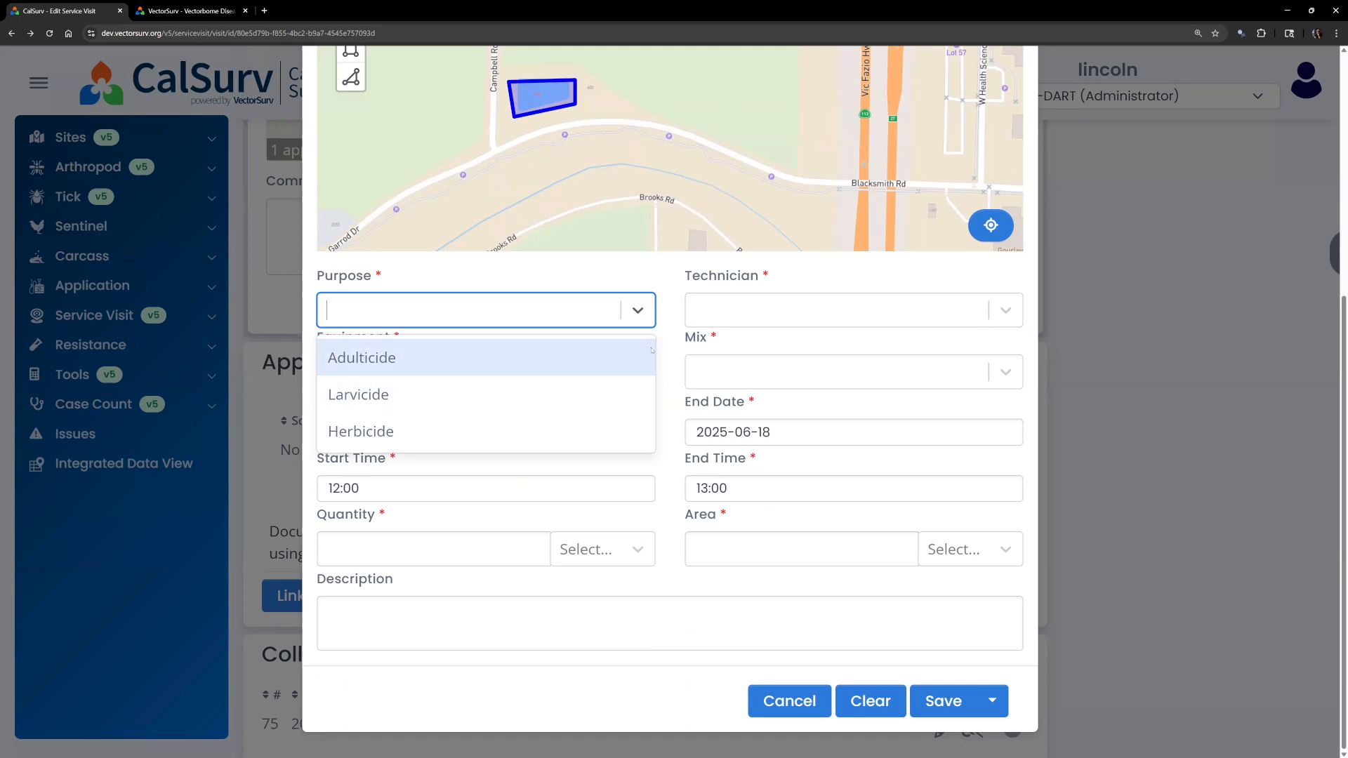
left_click(672, 347)
left_click(597, 314)
left_click(481, 399)
left_click(739, 315)
left_click(741, 355)
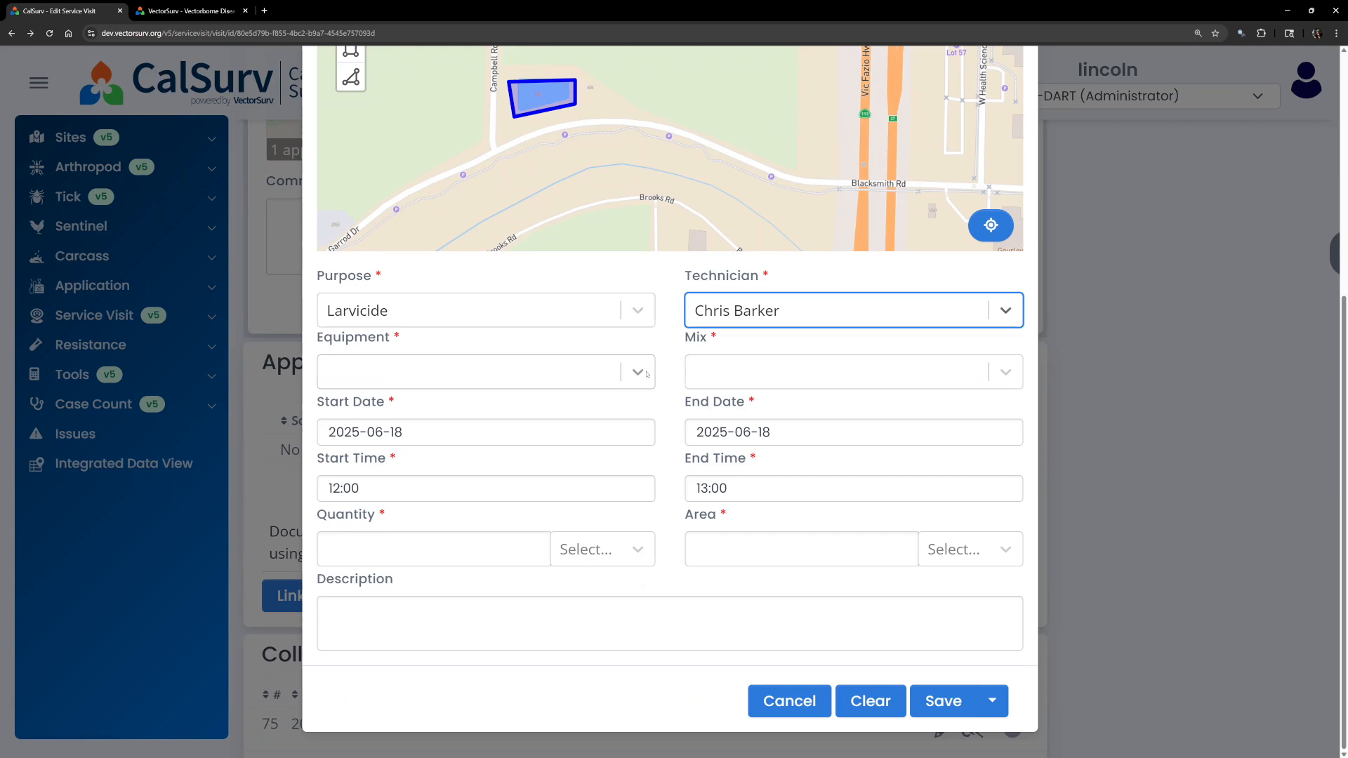
left_click(638, 373)
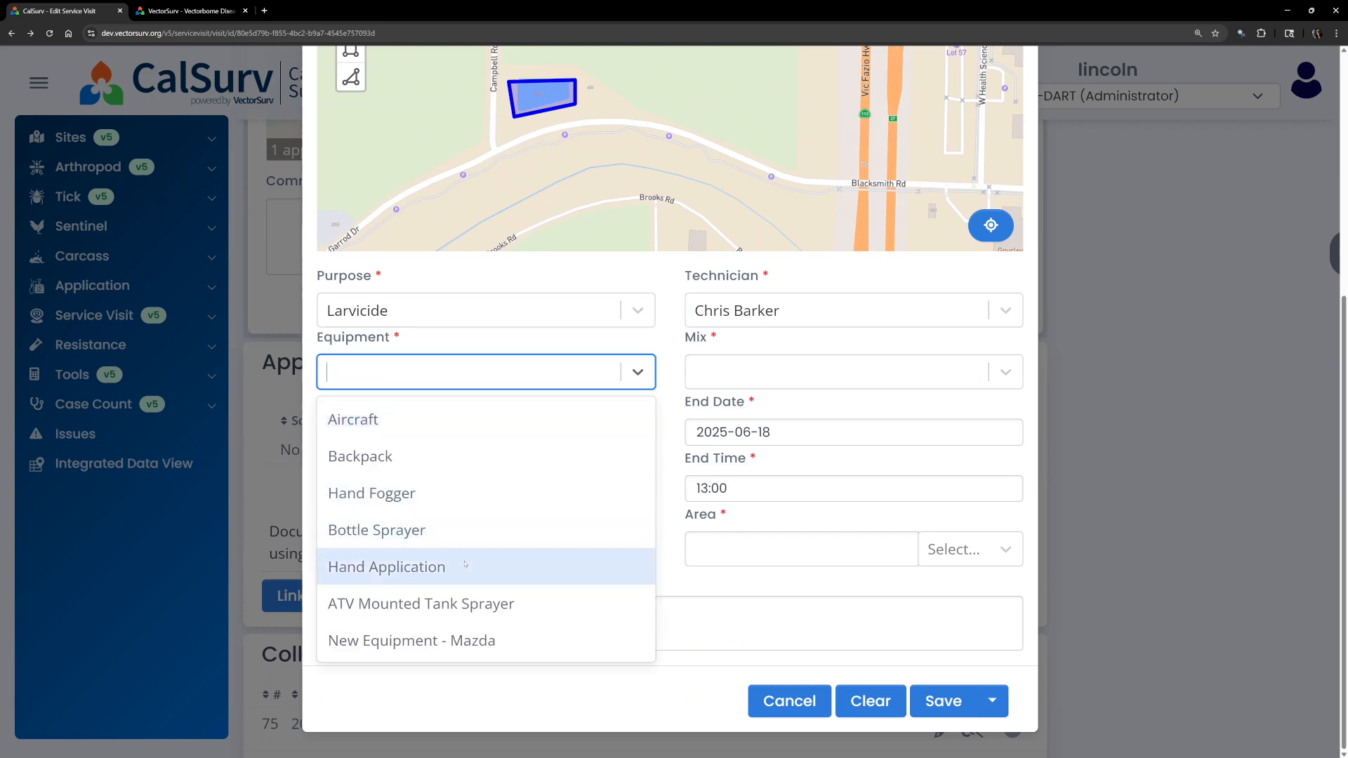
left_click(422, 567)
left_click(987, 372)
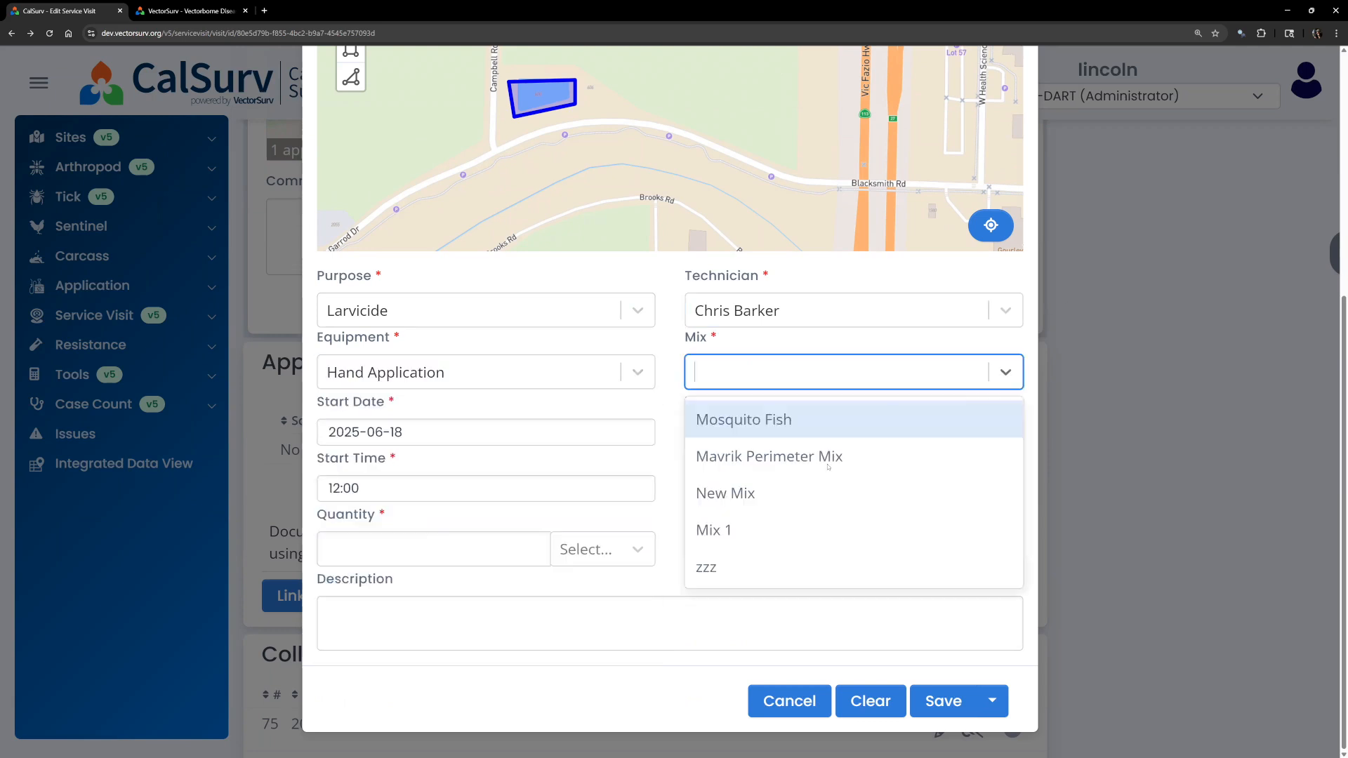
left_click(695, 419)
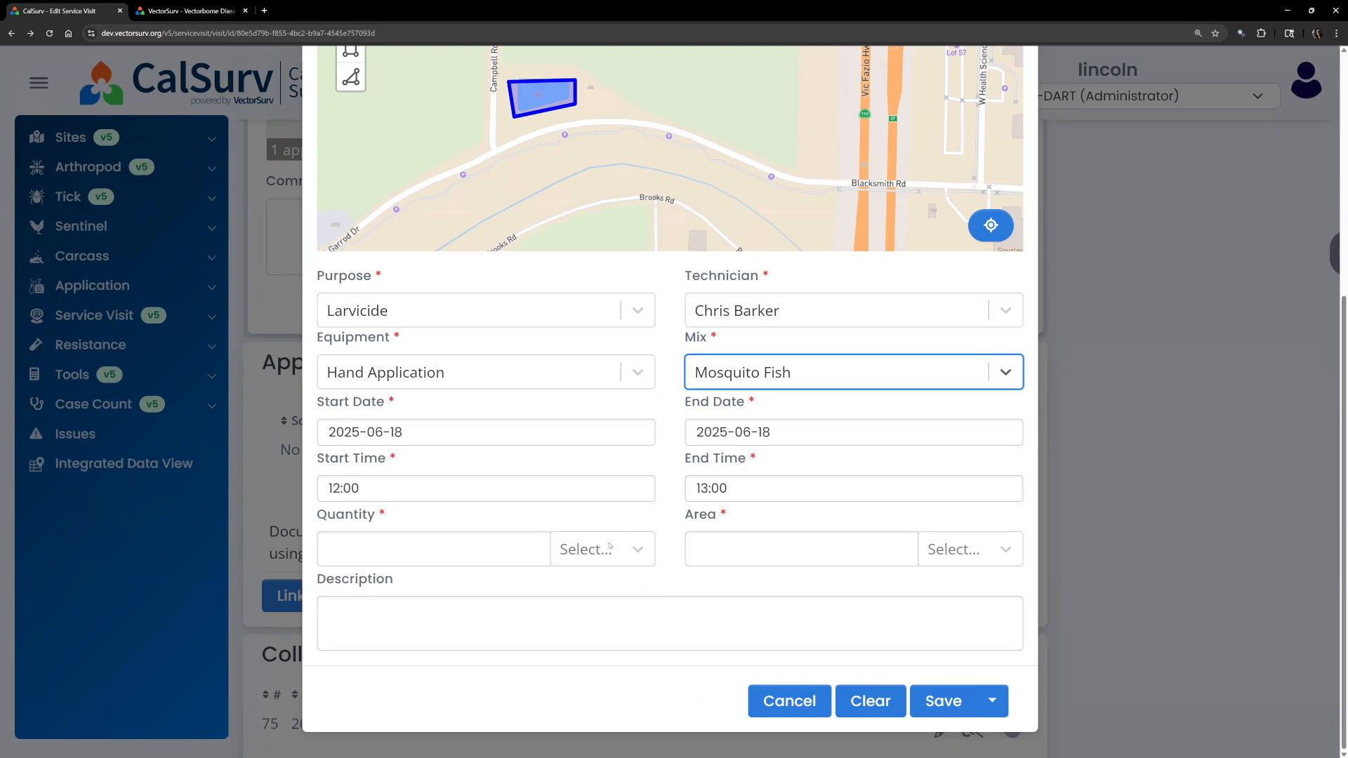
Enter Quantity 1 each and Area 1 acre, then save the application.
left_click(529, 543)
left_click(582, 552)
left_click(596, 596)
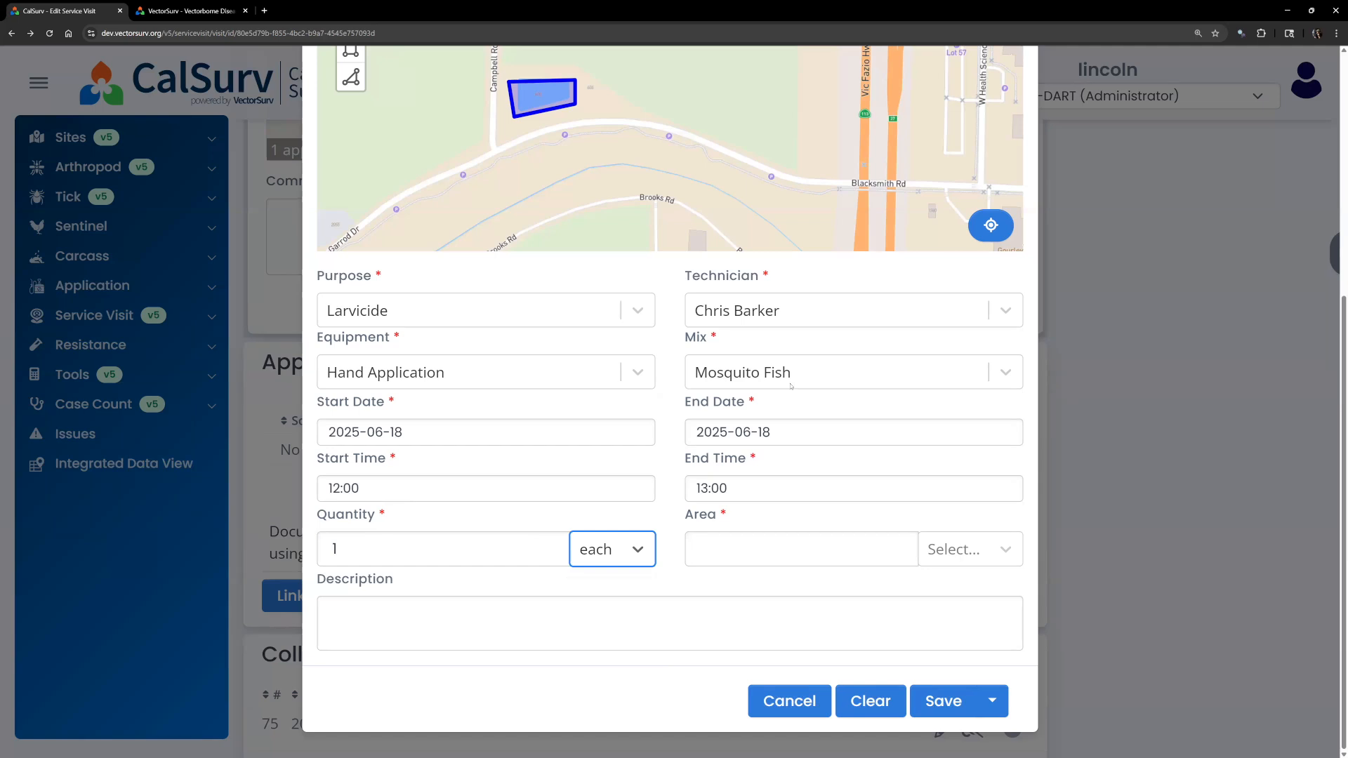
left_click(769, 553)
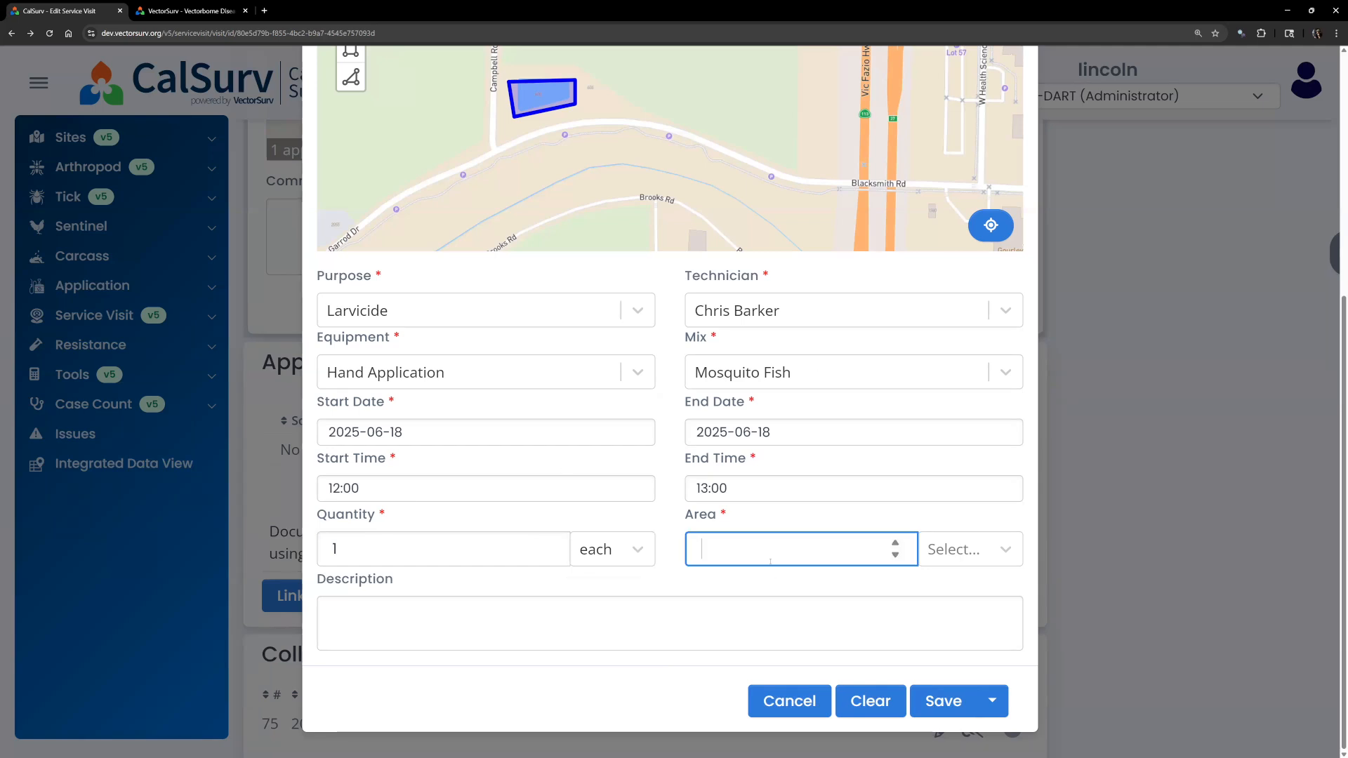
left_click(893, 545)
left_click(955, 549)
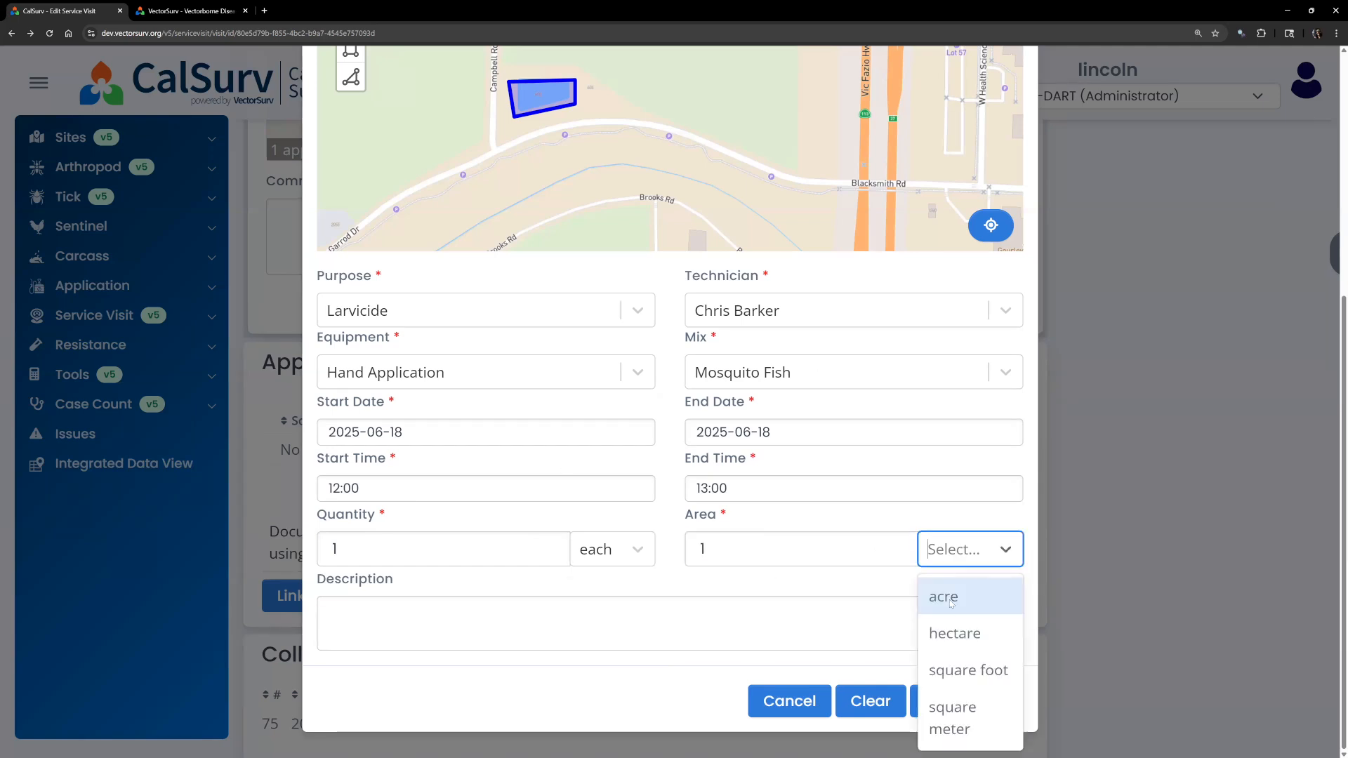
left_click(933, 595)
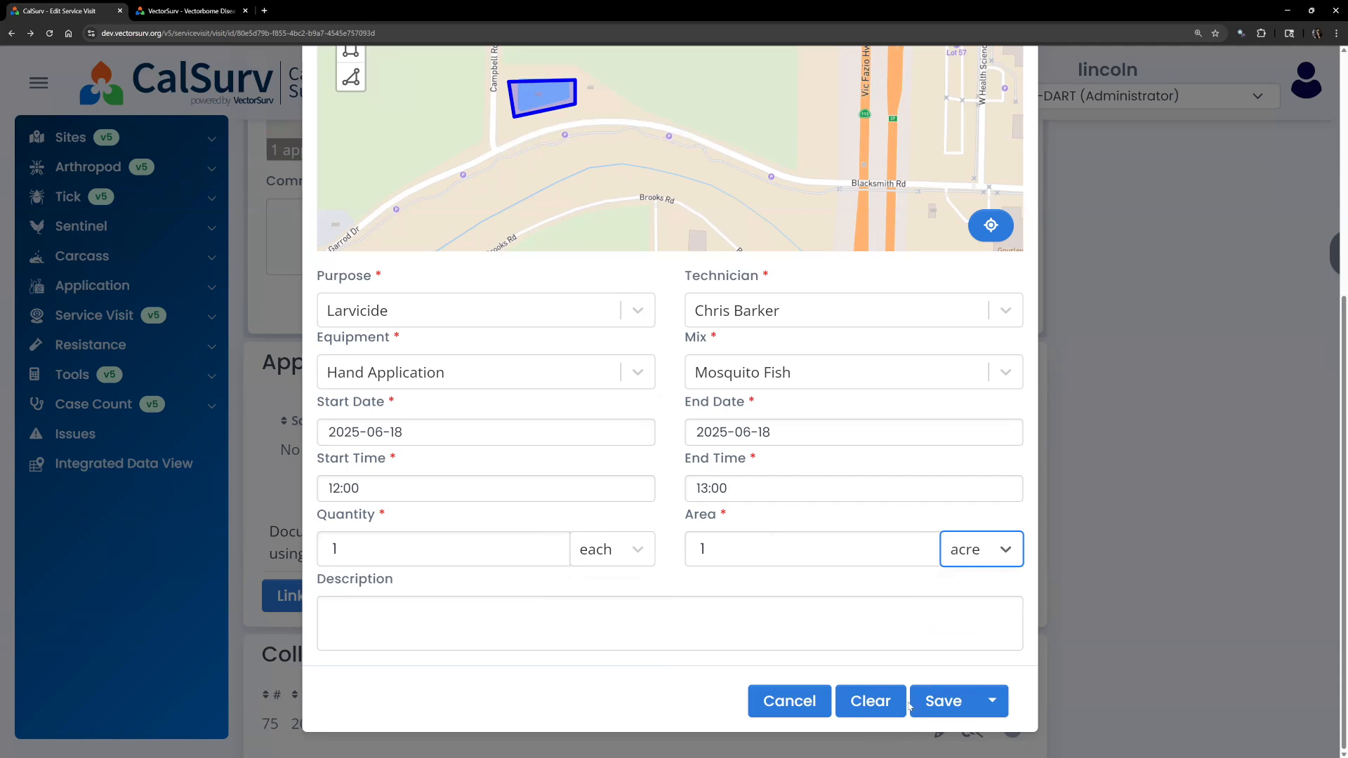
left_click(941, 703)
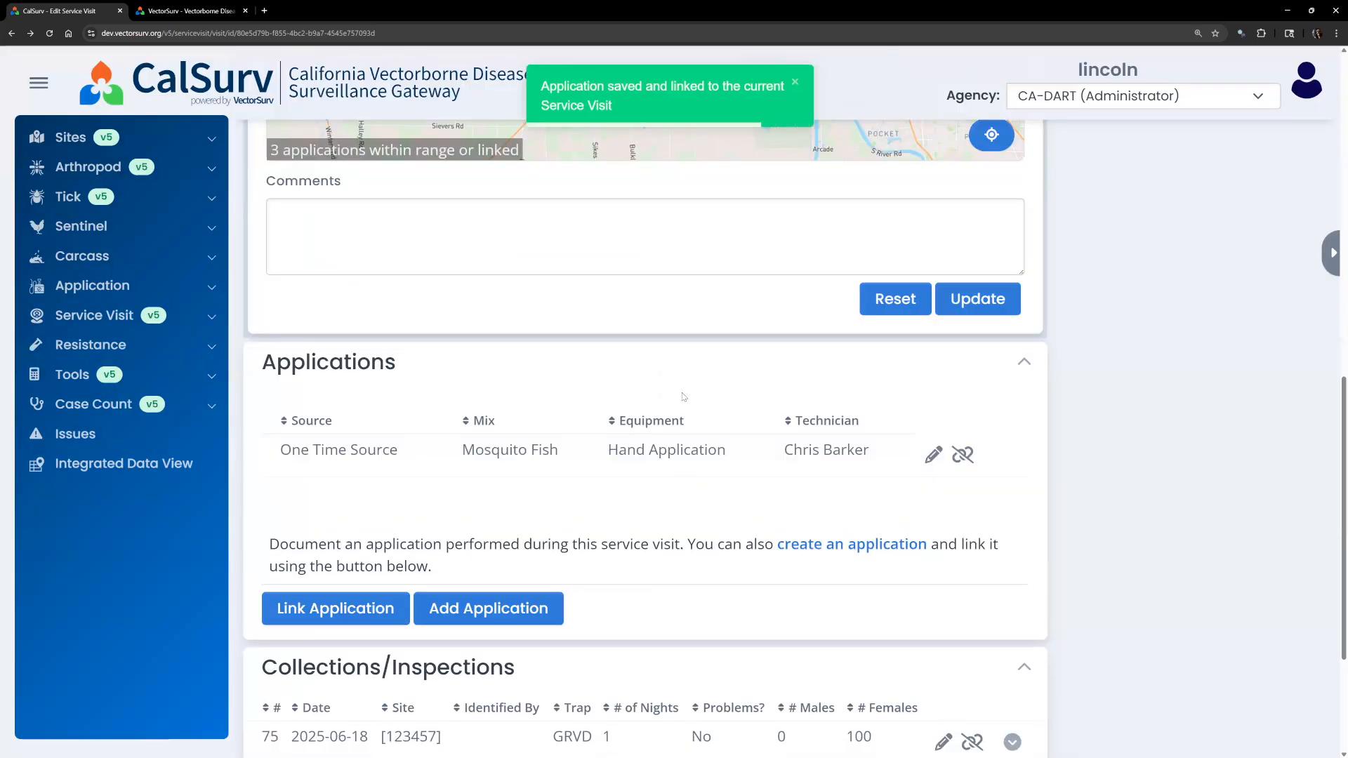
Toggle Show Applications off and back on so the new application appears on the map.
scroll(685, 421, "up", 5)
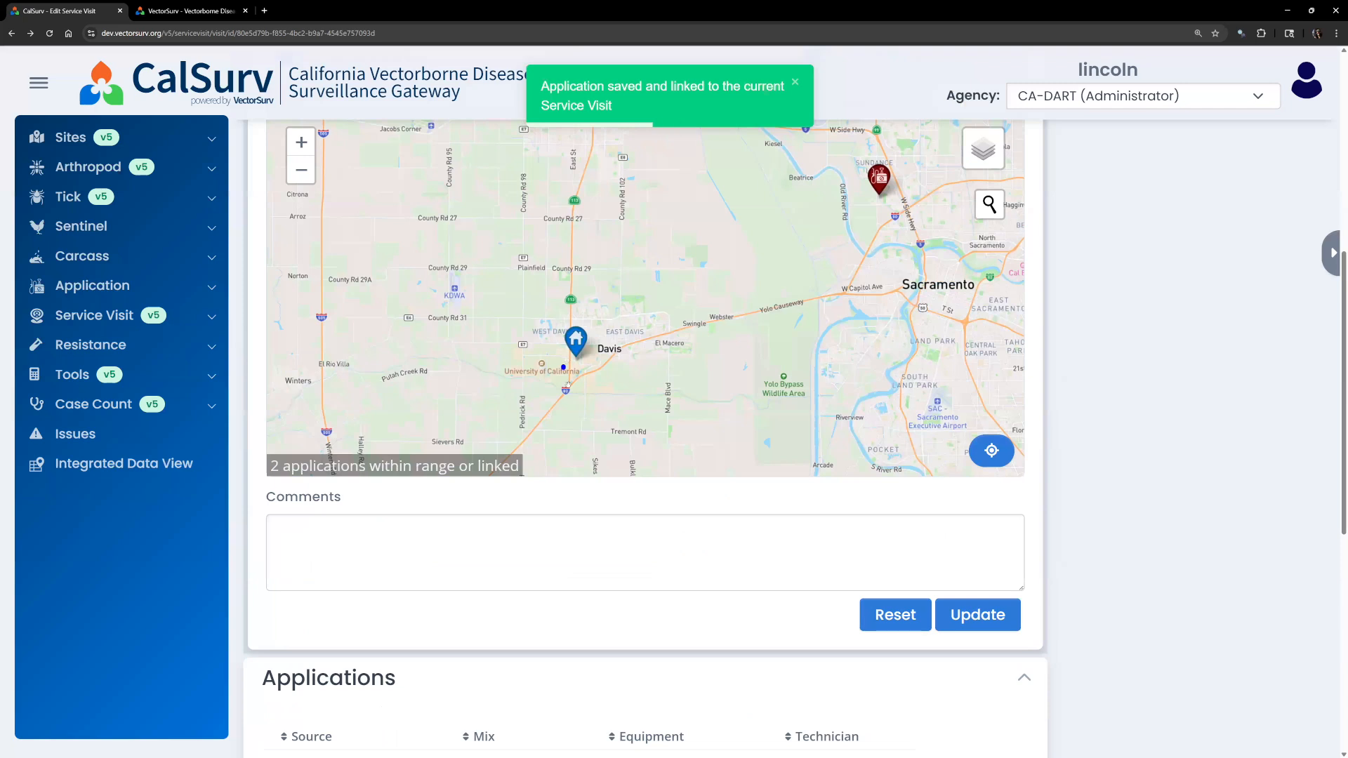
scroll(567, 385, "up", 3)
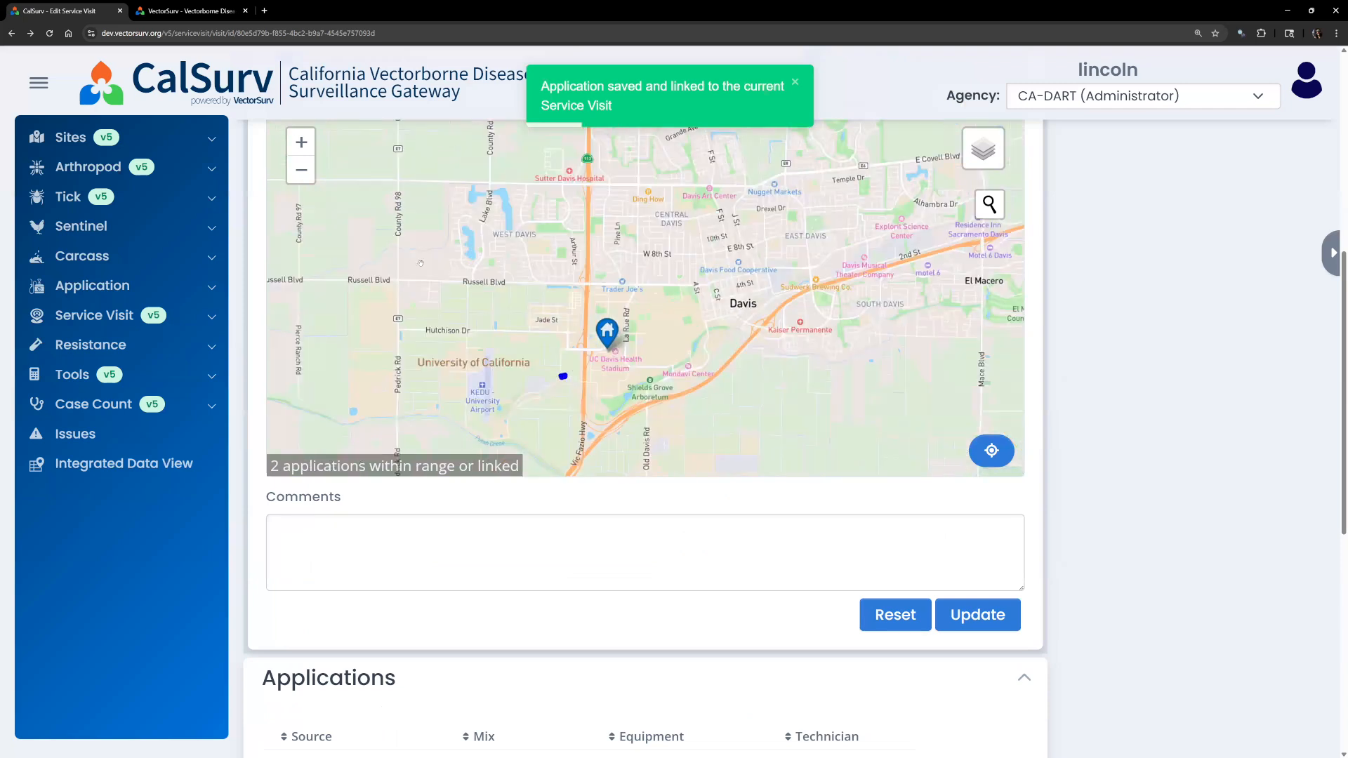
scroll(253, 295, "up", 3)
left_click(293, 268)
left_click(293, 268)
Check the drawn area's popup, then confirm the Mosquito Fish application is listed beside Collection #75.
scroll(572, 564, "up", 1)
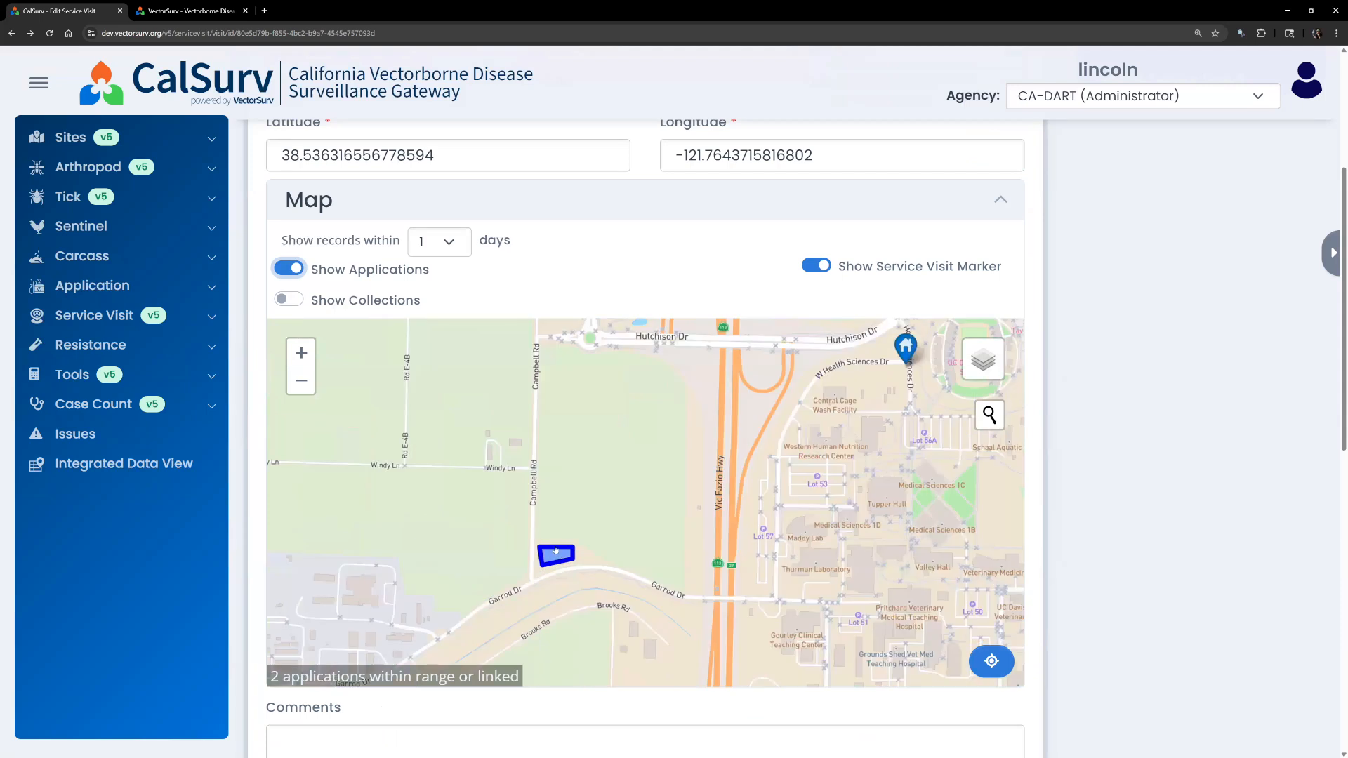
scroll(544, 565, "up", 1)
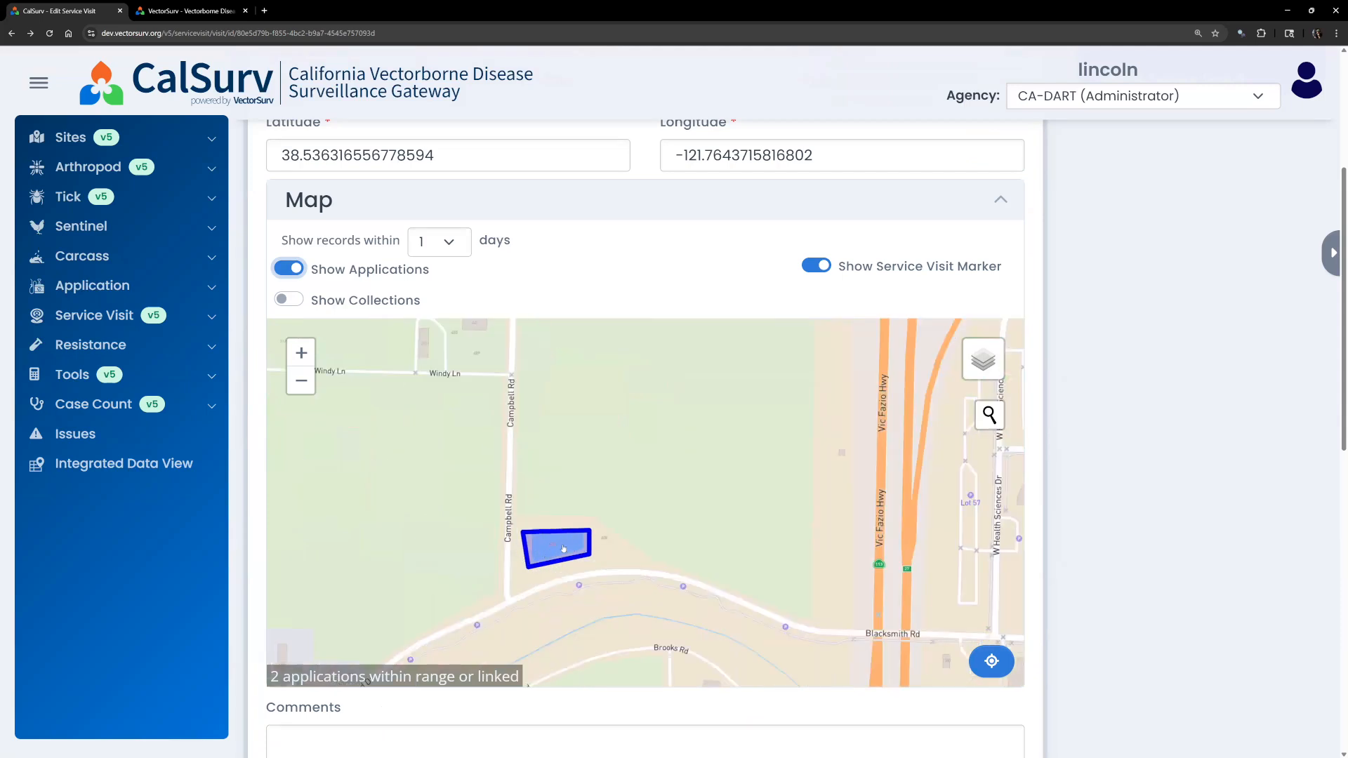
left_click(563, 549)
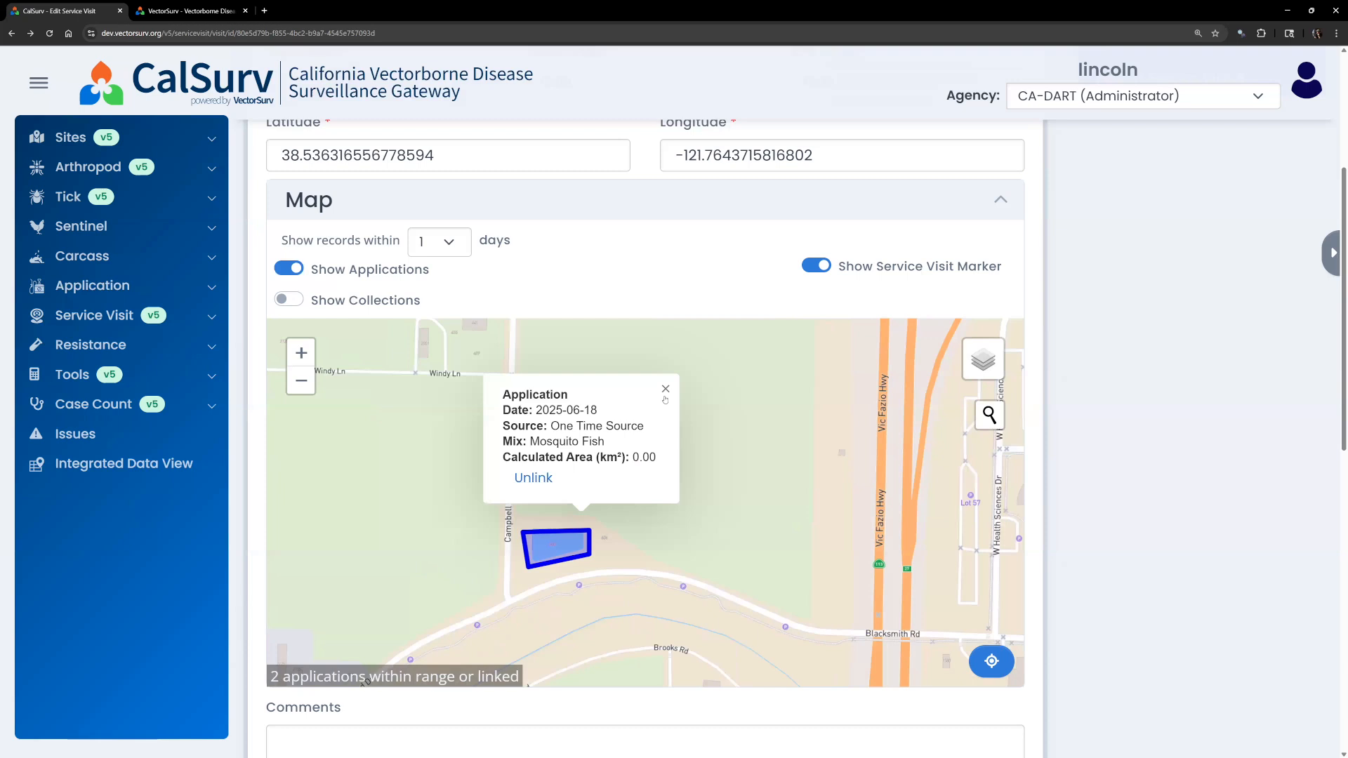
left_click(665, 390)
scroll(1178, 504, "down", 5)
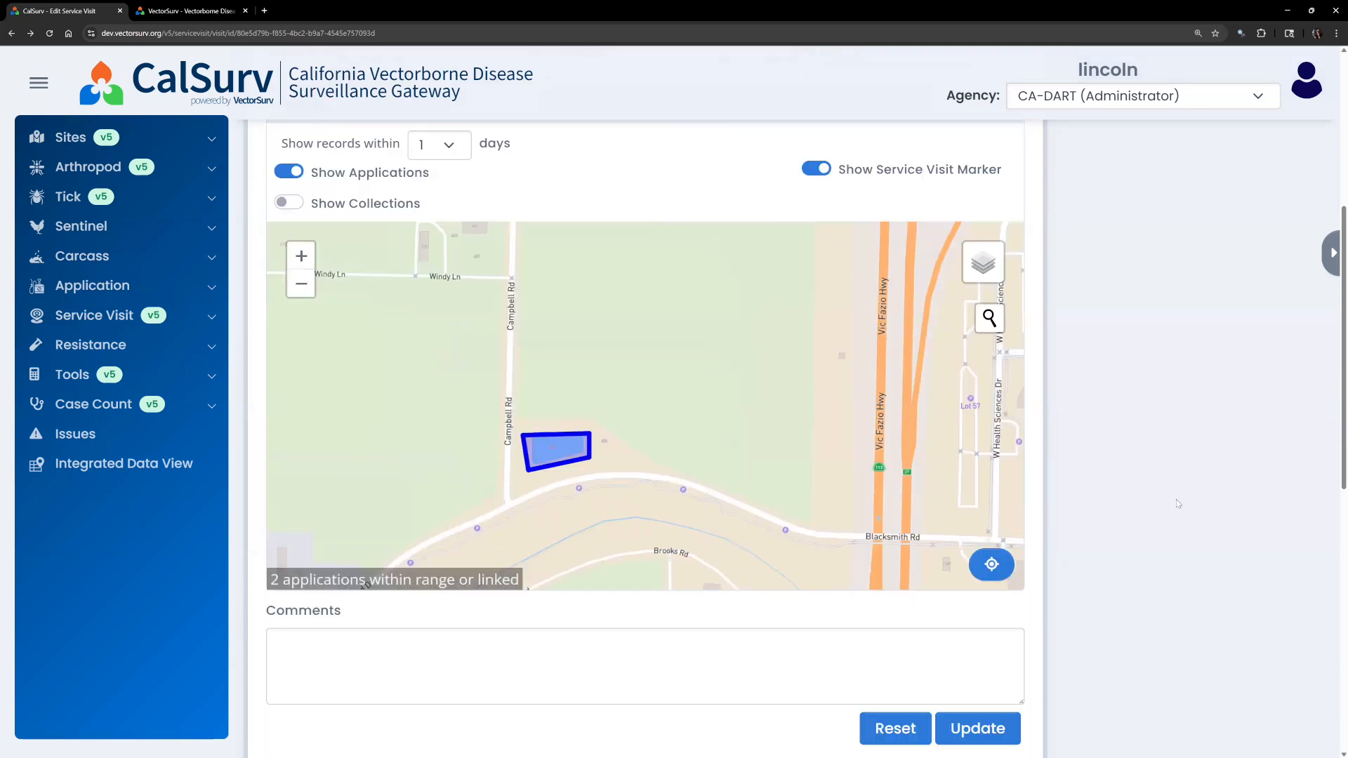
scroll(1178, 504, "down", 5)
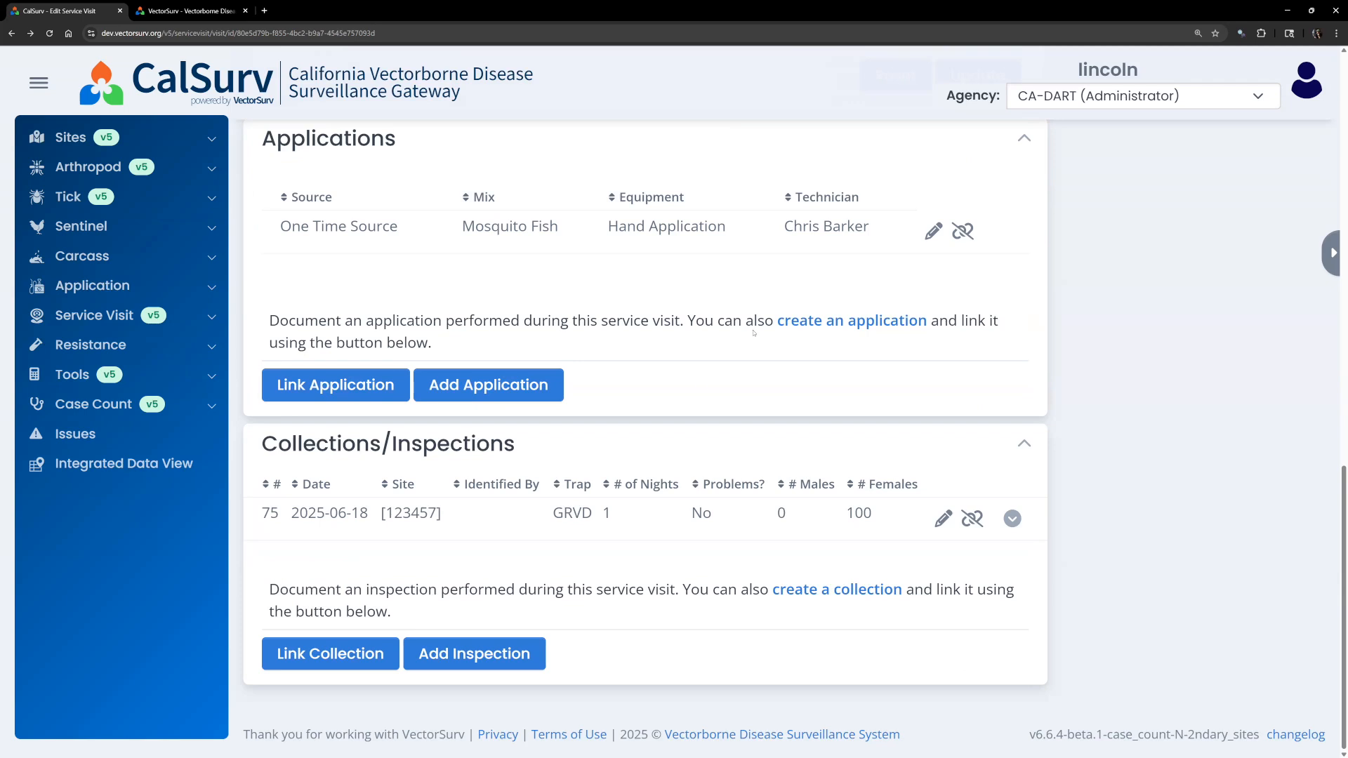
scroll(753, 333, "up", 1)
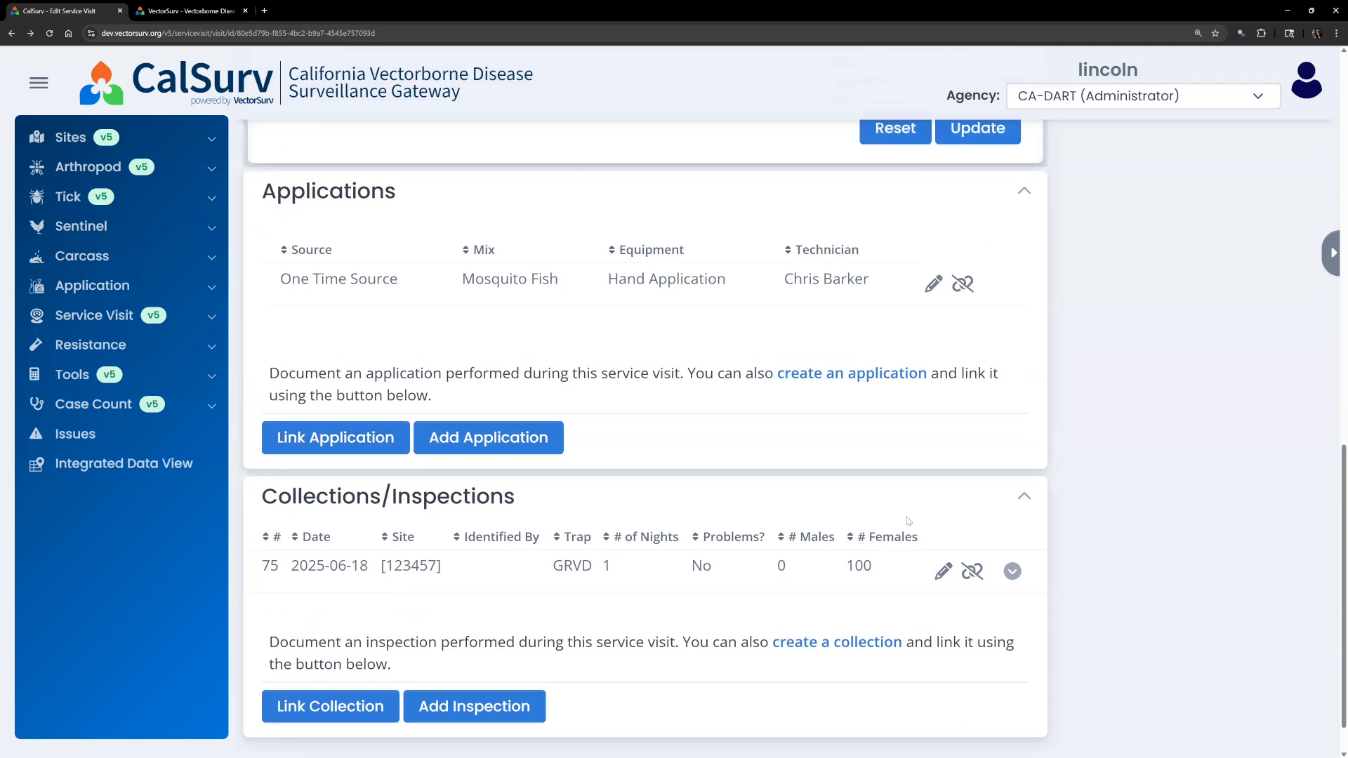